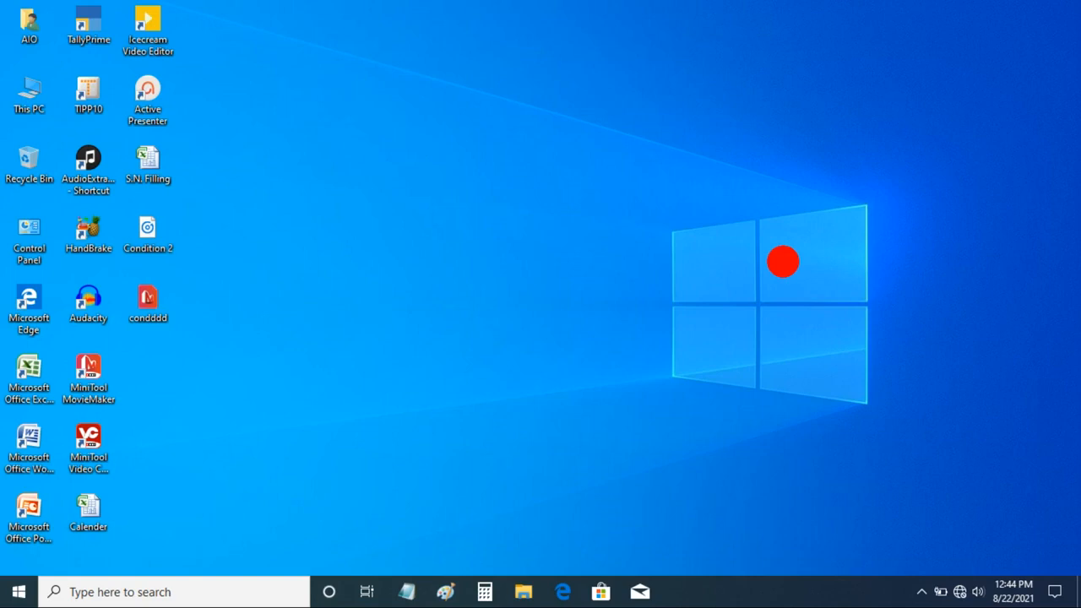
right_click(647, 223)
click(677, 267)
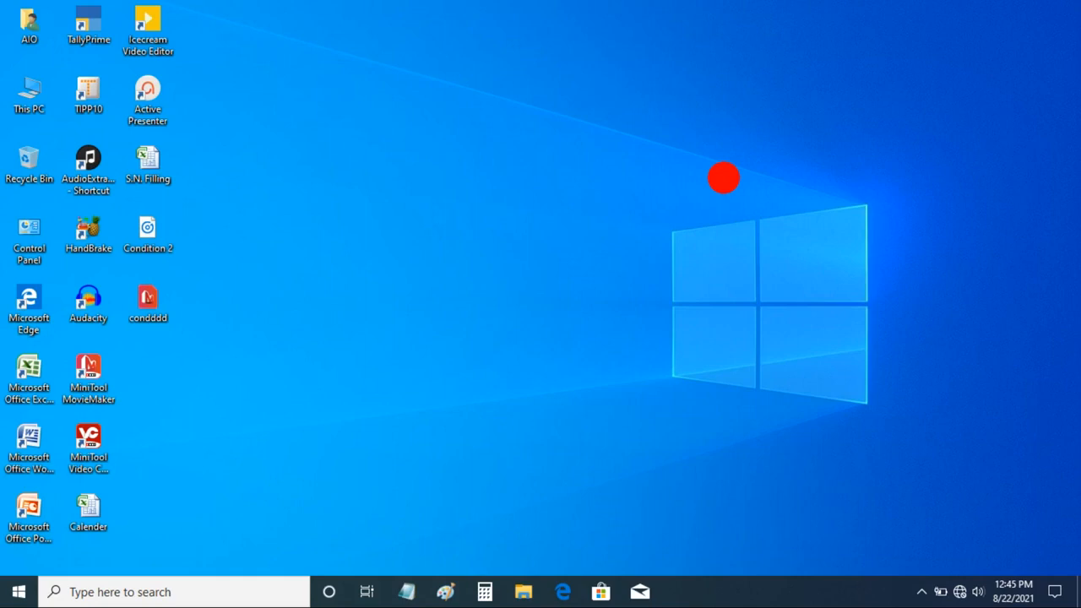
Step: Launch Excel from the Windows Run dialog using the command excel
key(super+r)
key(BackSpace)
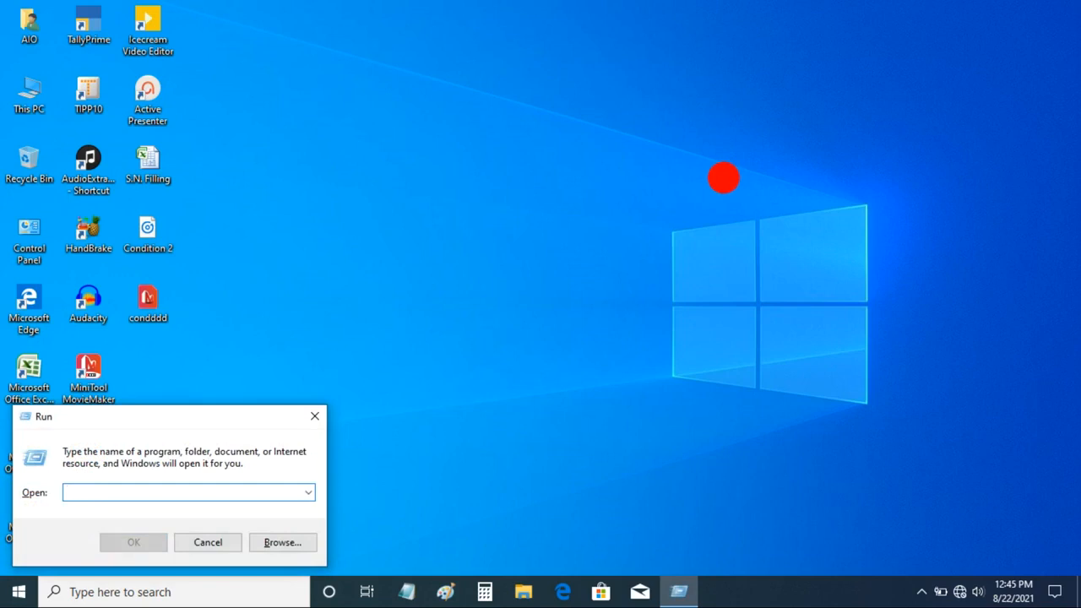
text(excel)
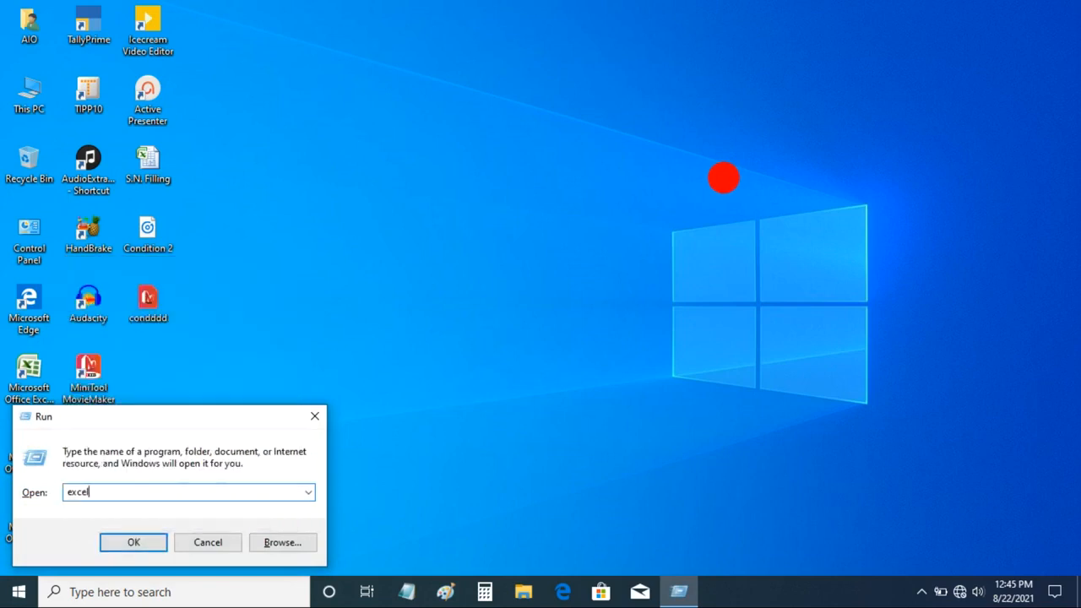
key(Return)
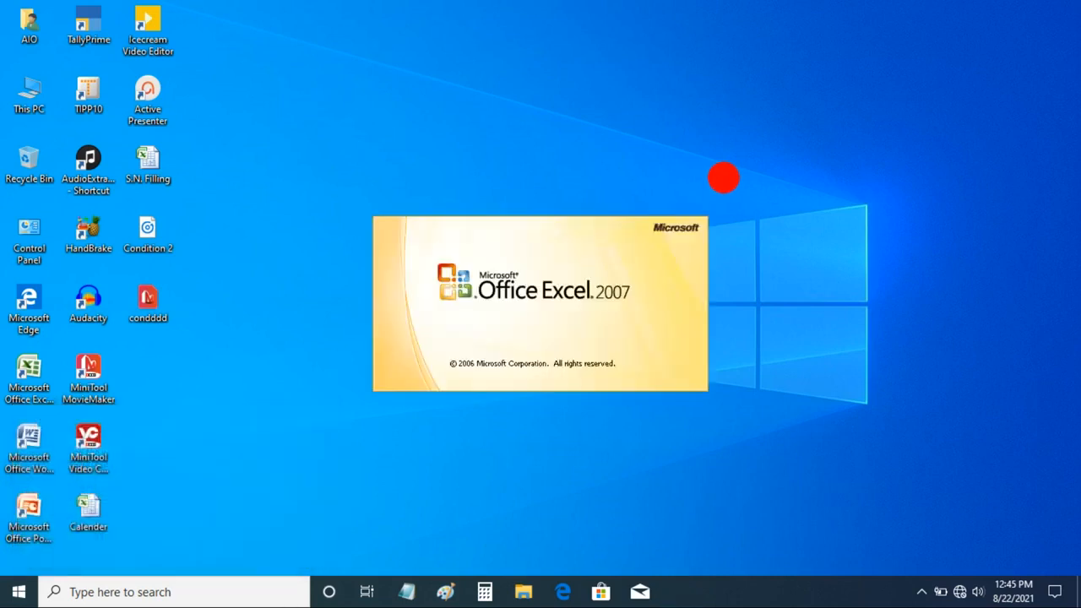
click(509, 255)
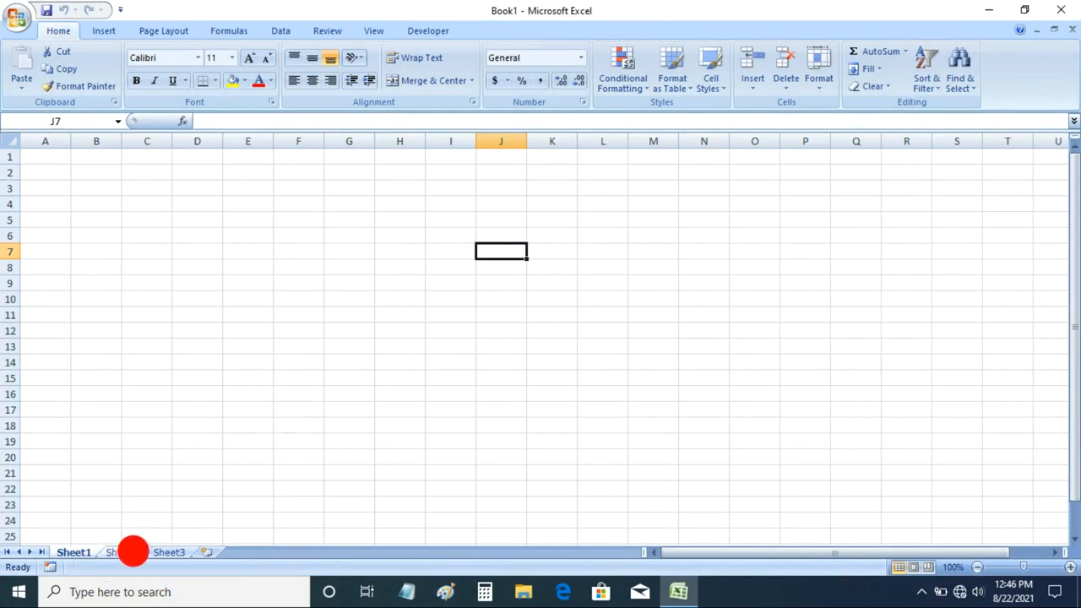
Step: Look through Sheet2 and Sheet3, return to Sheet1, and review the available options for inserting cells, rows, columns and sheets
click(131, 552)
click(174, 552)
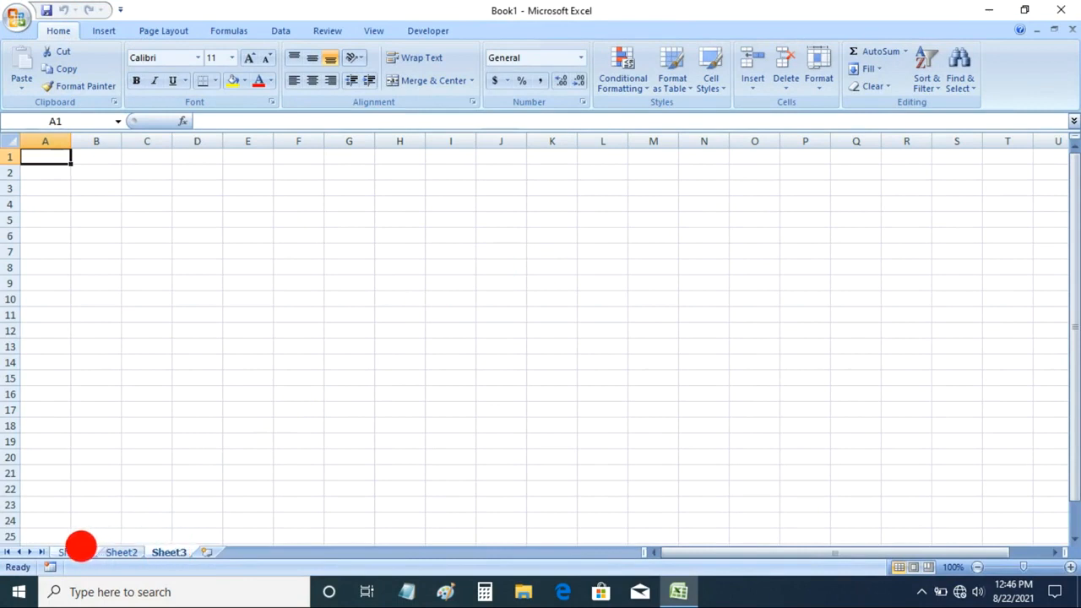
click(75, 550)
click(480, 271)
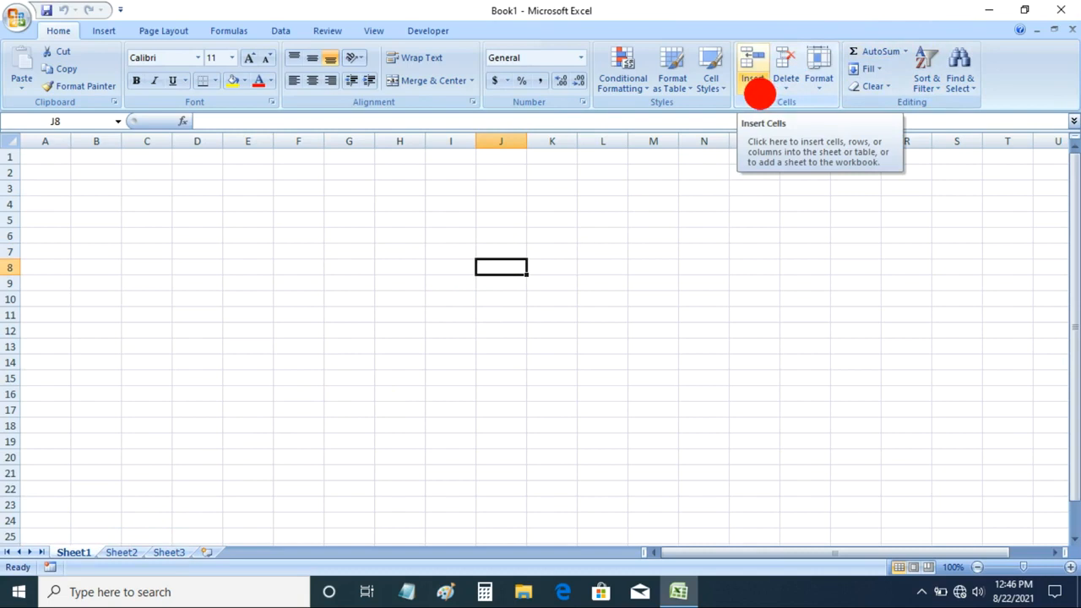
click(759, 94)
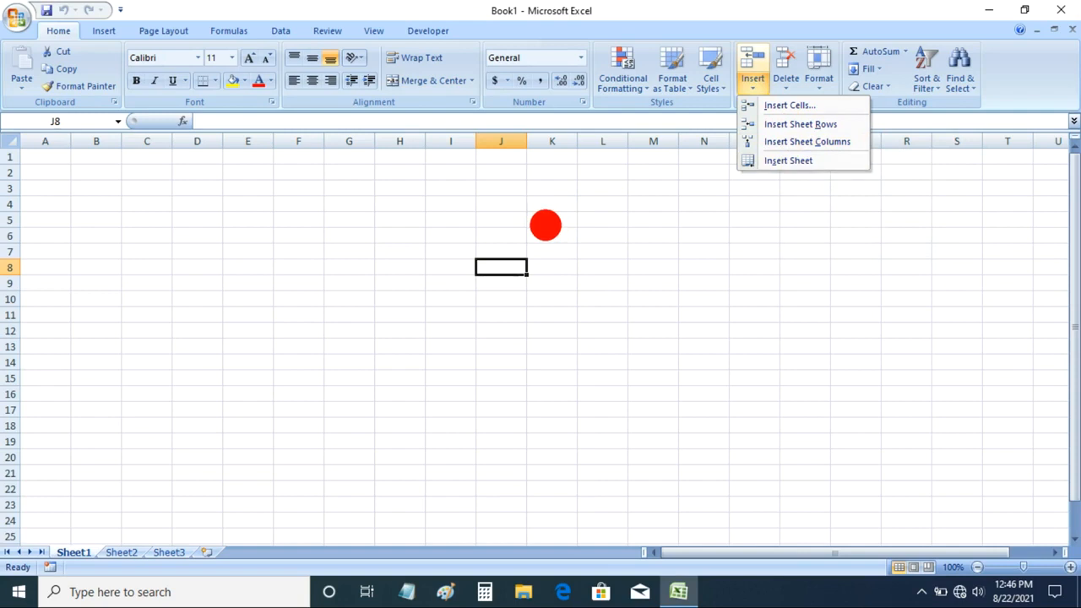
click(545, 225)
click(470, 231)
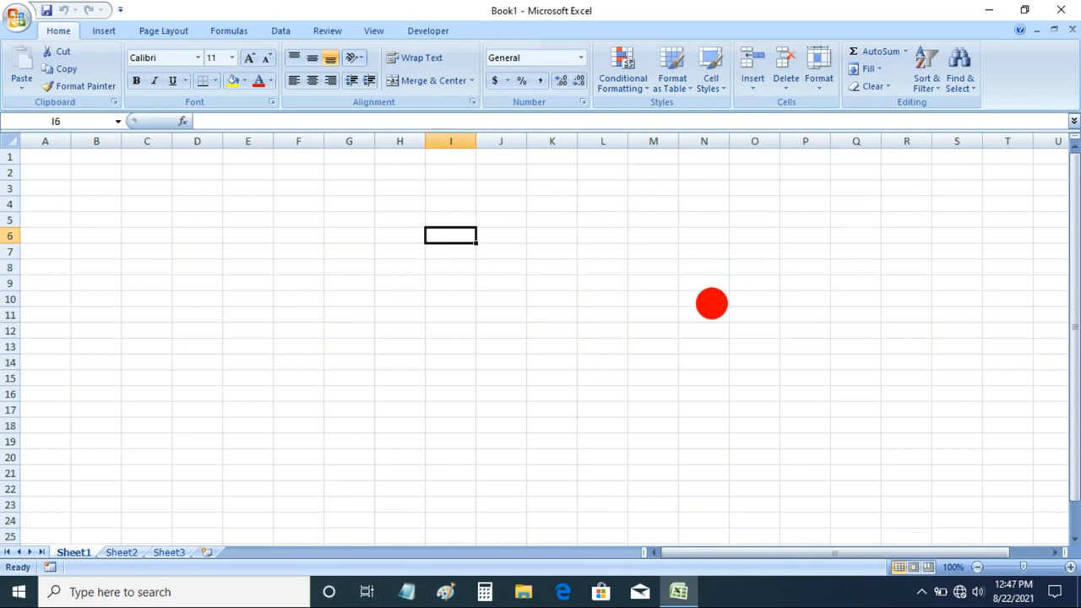
Step: Enter A, B, C and D down column D in cells D3 to D6 of Sheet1
click(1069, 566)
click(1068, 566)
click(1069, 567)
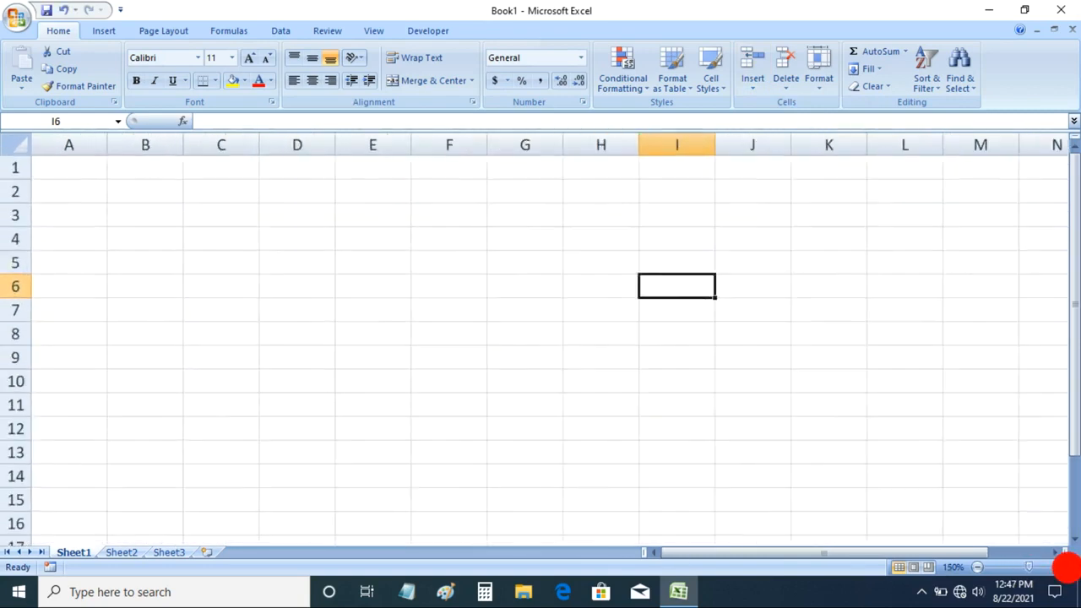
click(1069, 567)
click(1069, 567)
click(1068, 567)
click(432, 247)
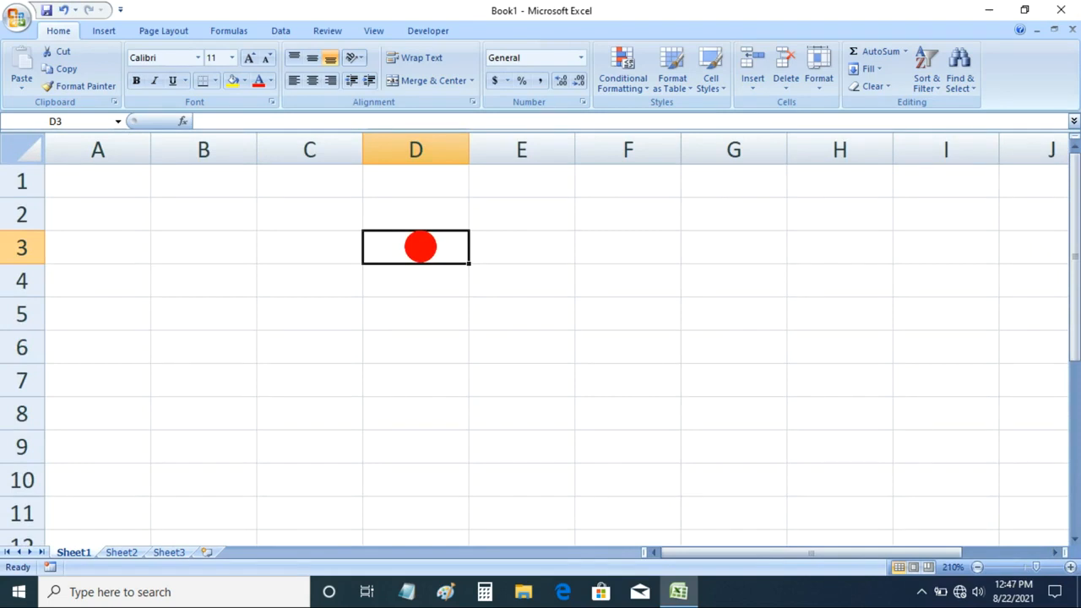
text(A)
key(Return)
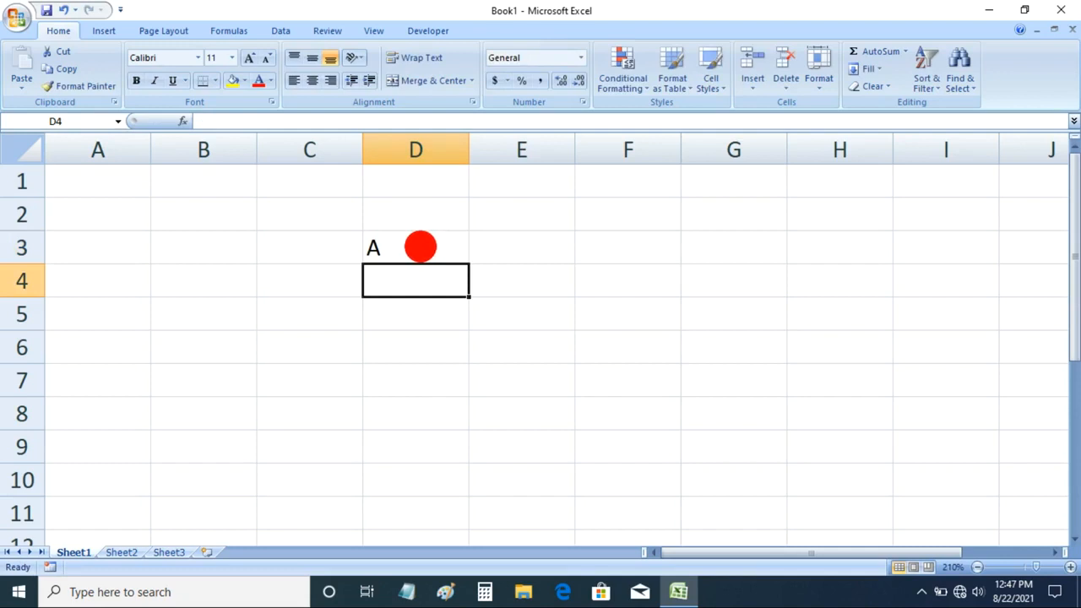
text(B)
key(Return)
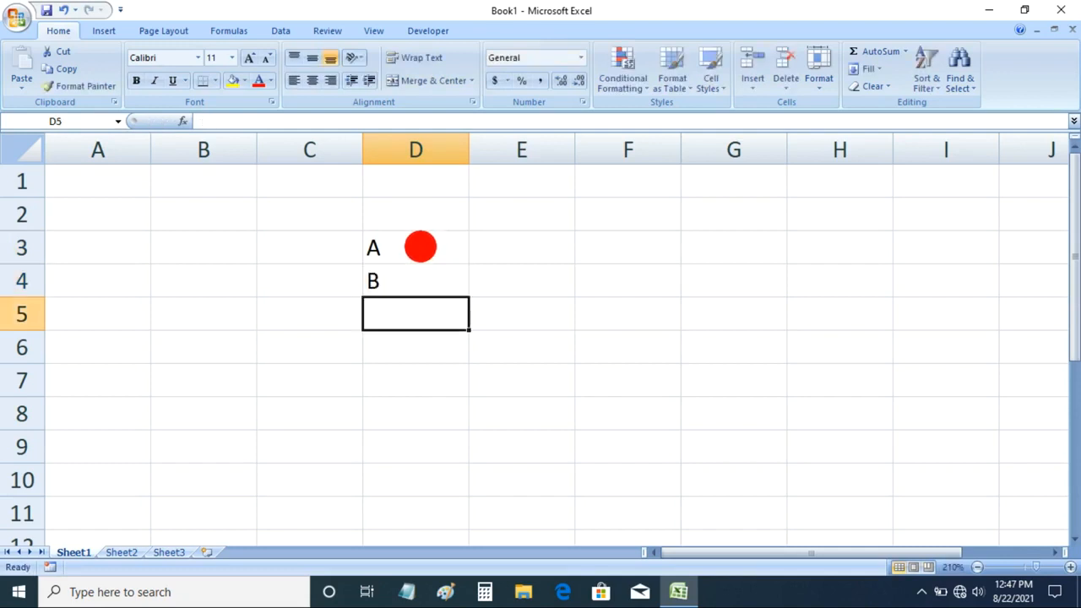
text(C)
key(Return)
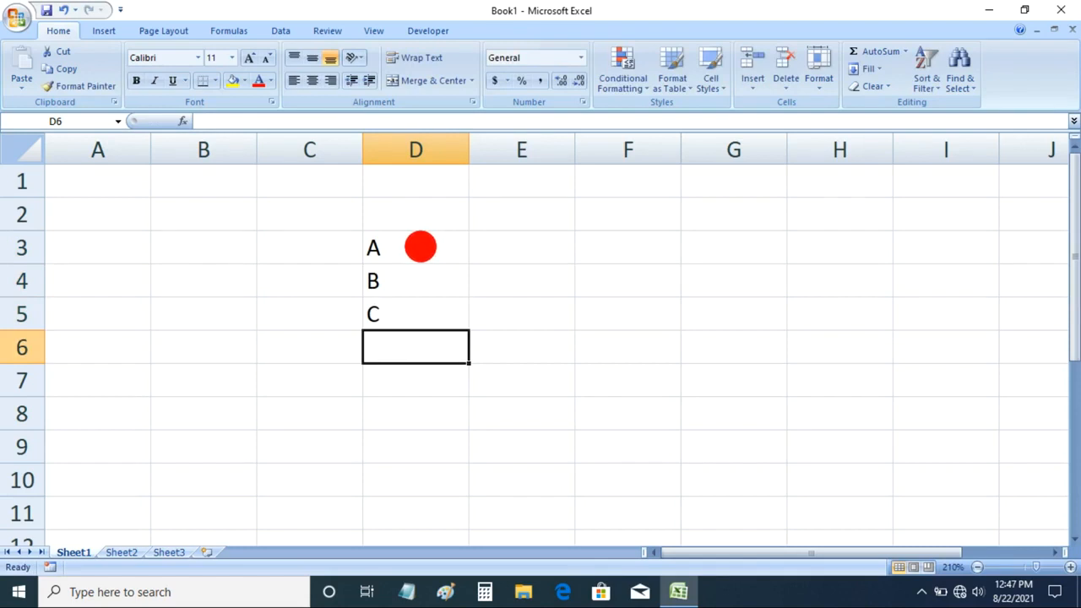
text(D)
drag(420, 247, 409, 347)
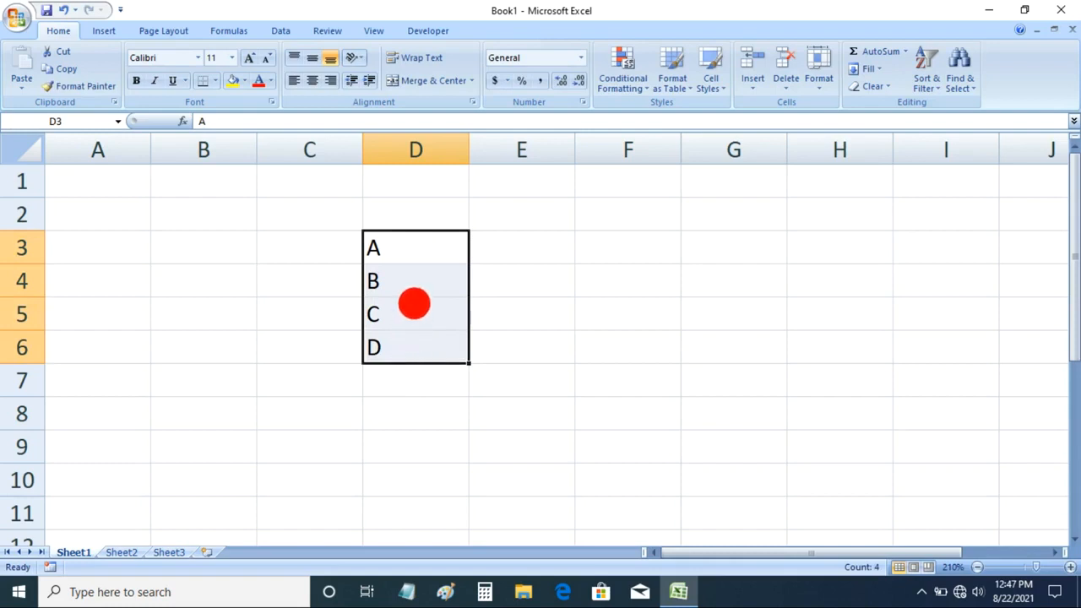
Step: Insert a blank cell at D5, above the C entry, using the Shift cells down option
click(413, 310)
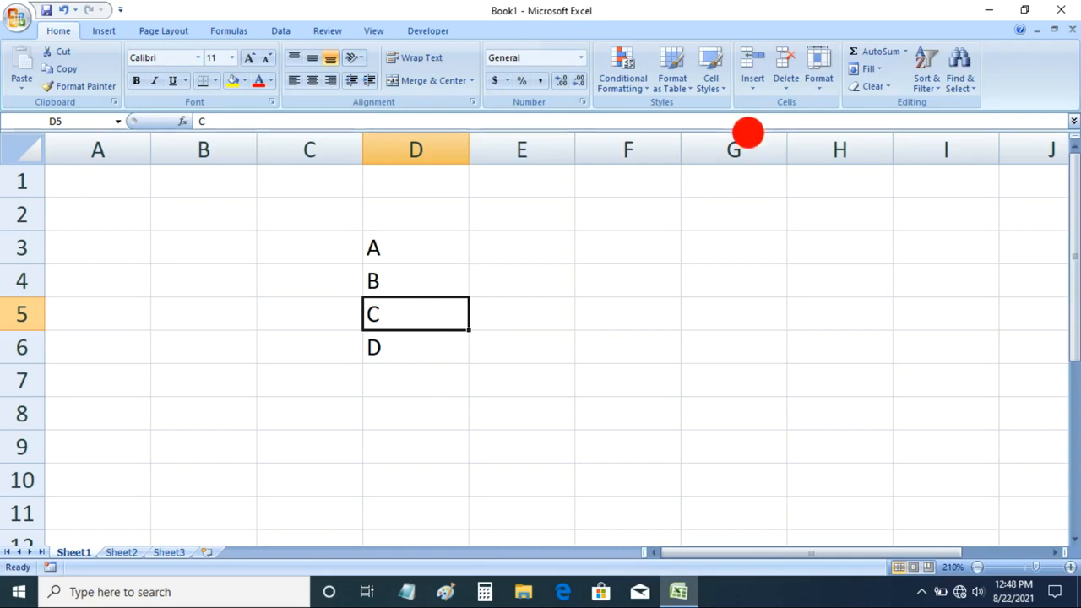
click(752, 91)
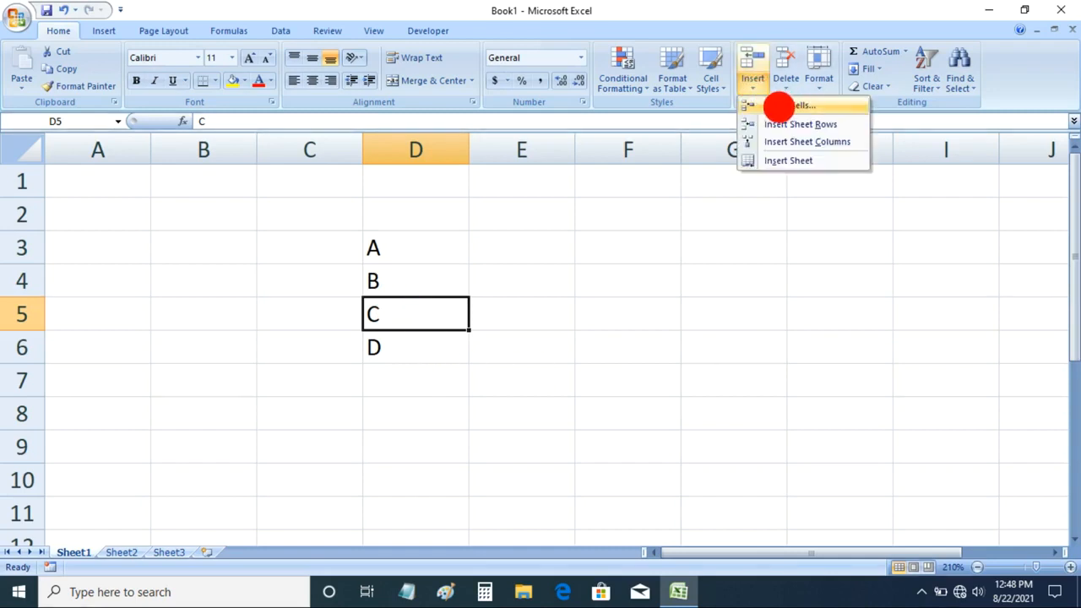
click(788, 107)
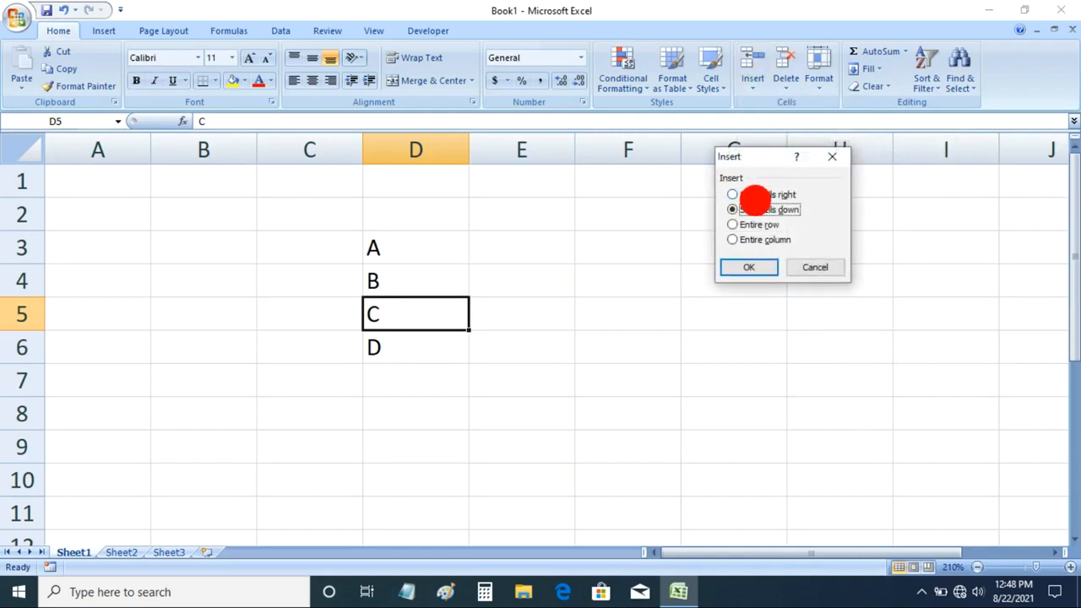
drag(764, 161, 652, 239)
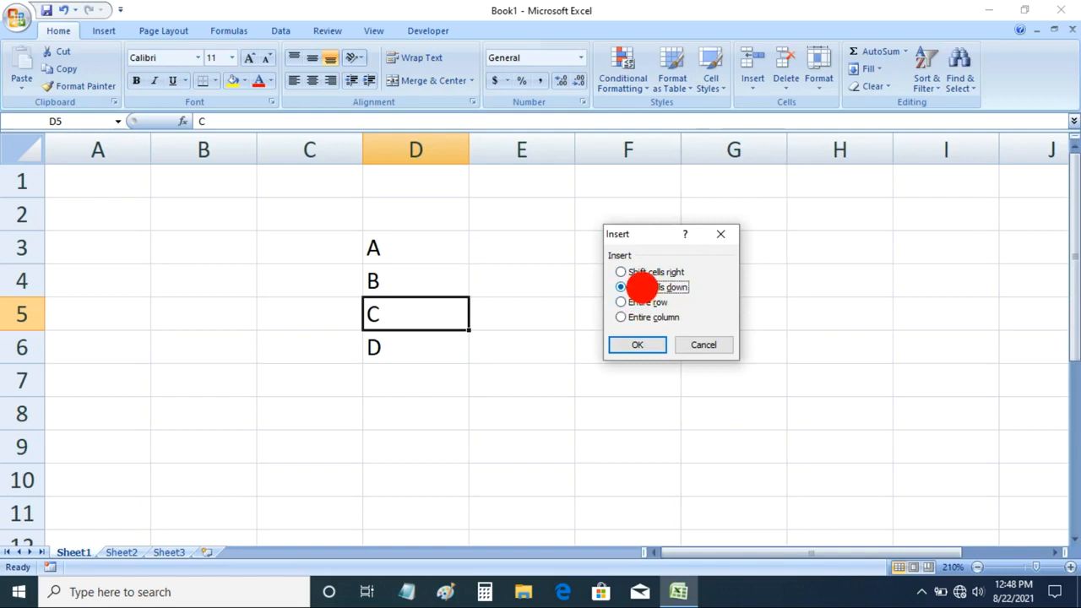
click(631, 343)
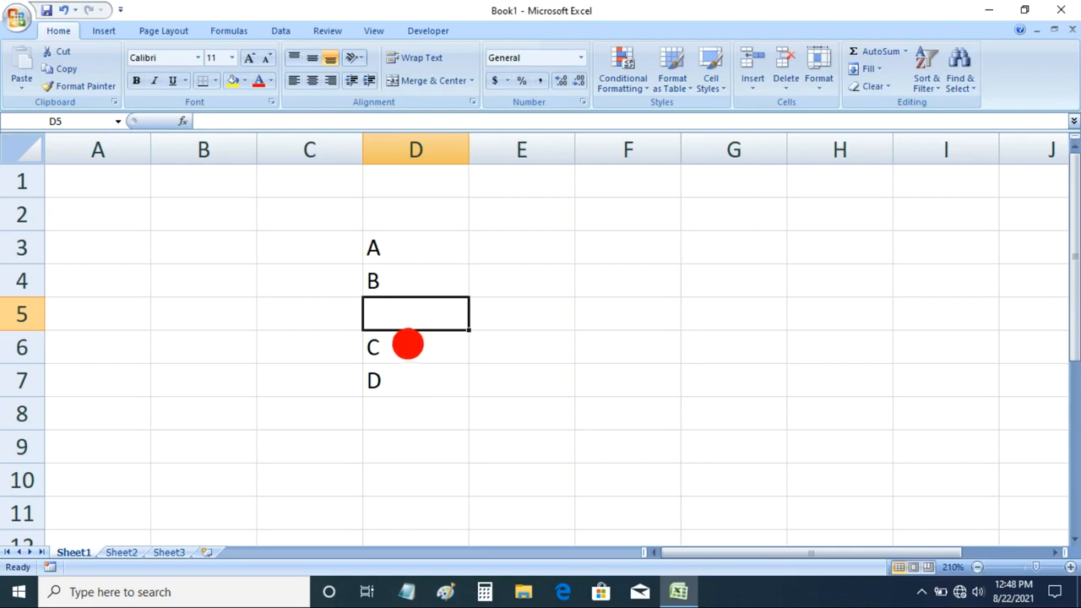
click(407, 343)
click(413, 314)
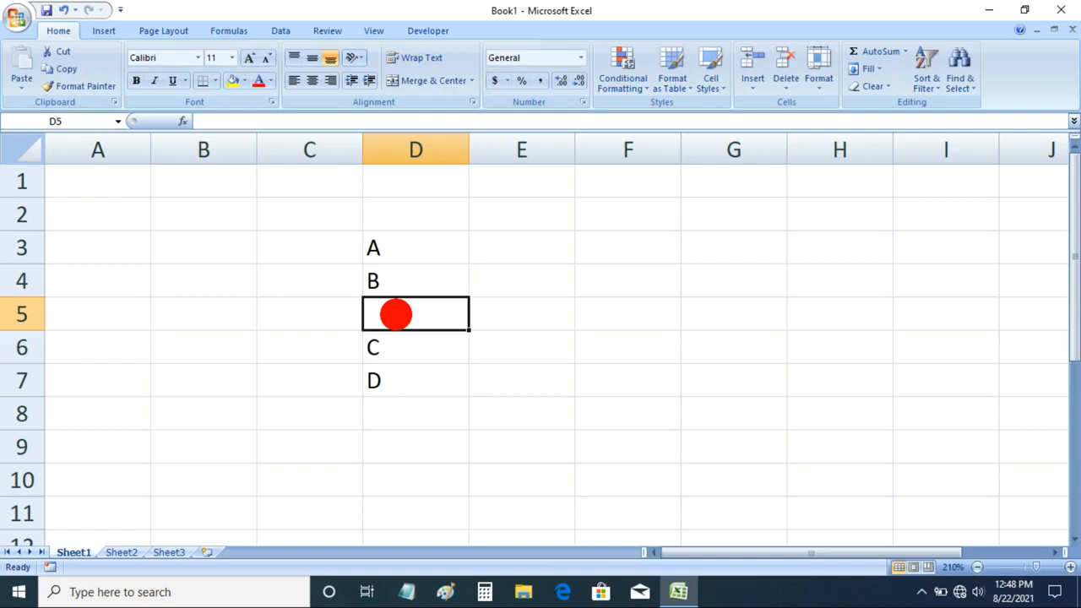
Step: Insert a blank sheet row at row 4, above the B entry
click(400, 281)
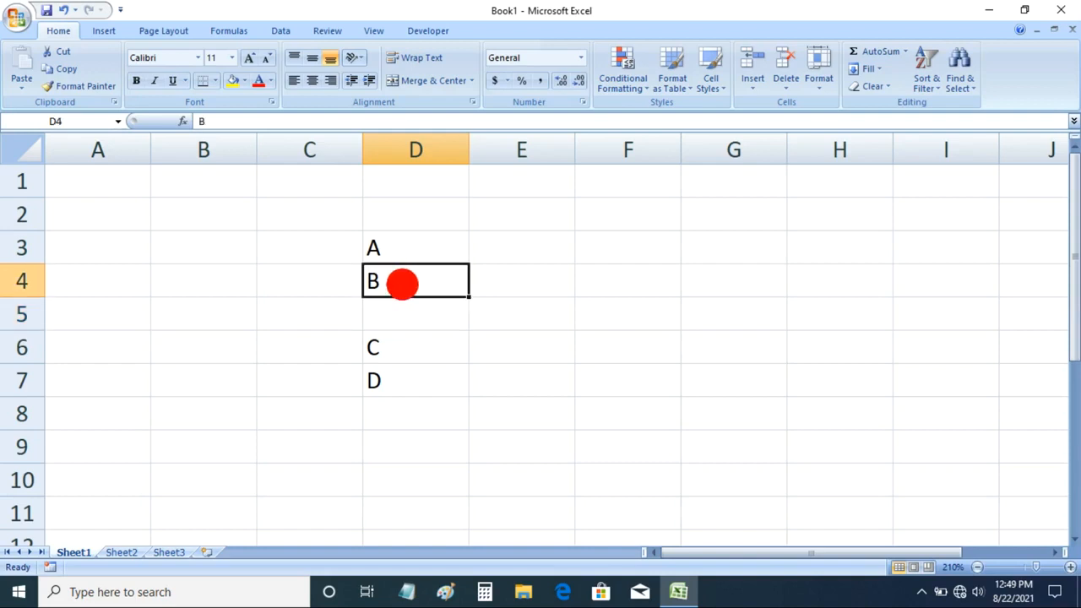
click(752, 95)
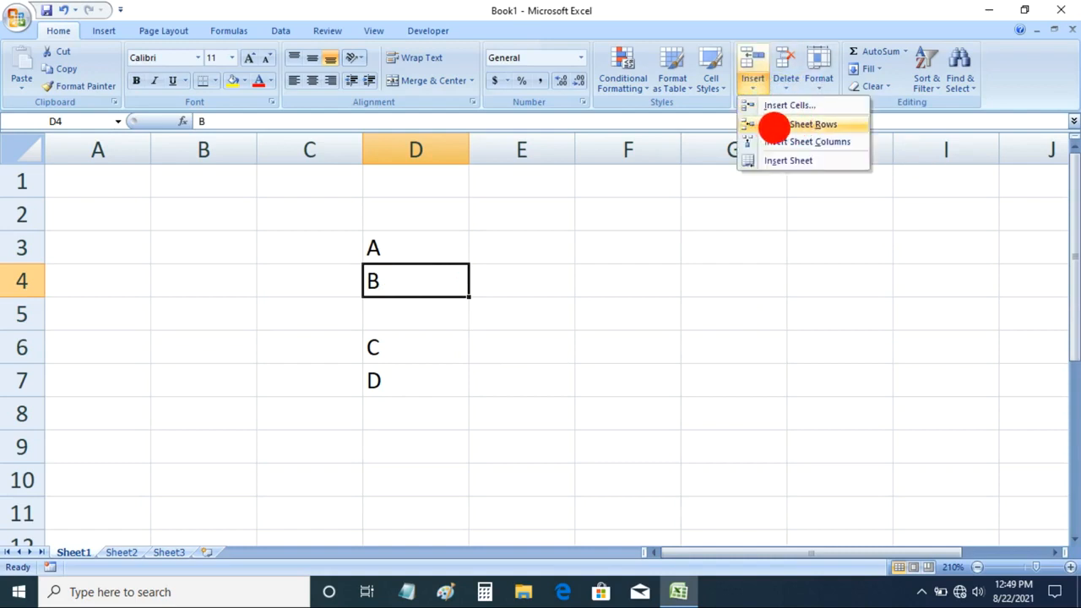
click(773, 126)
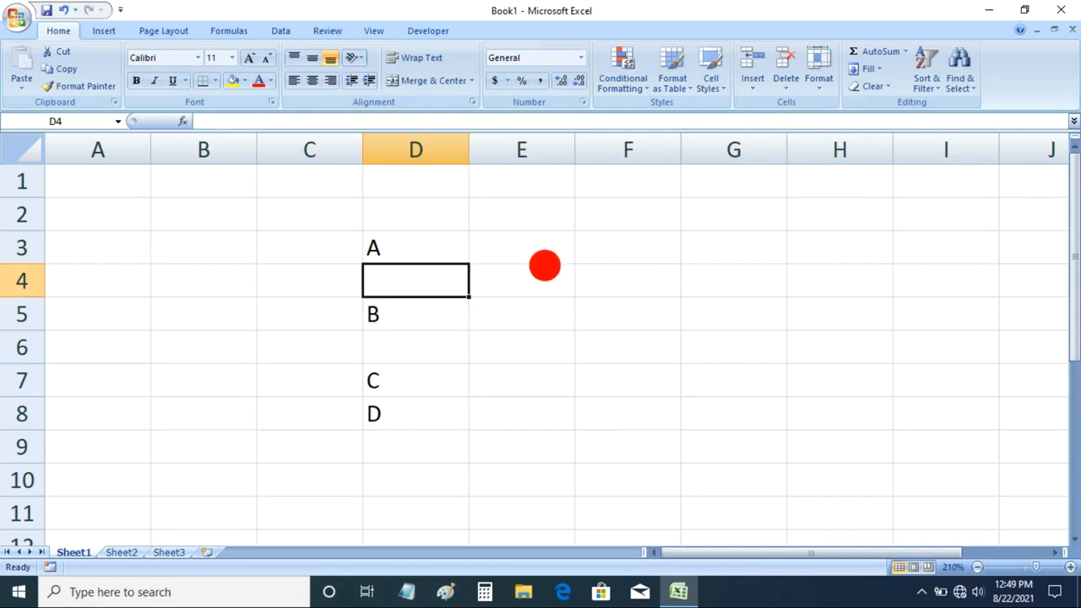
click(392, 310)
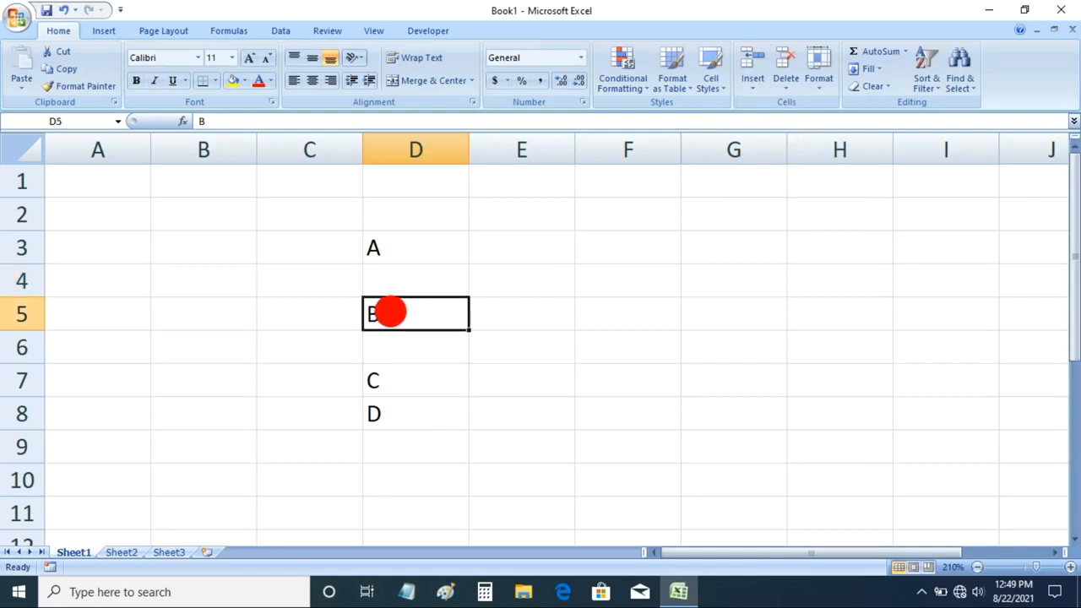
click(401, 282)
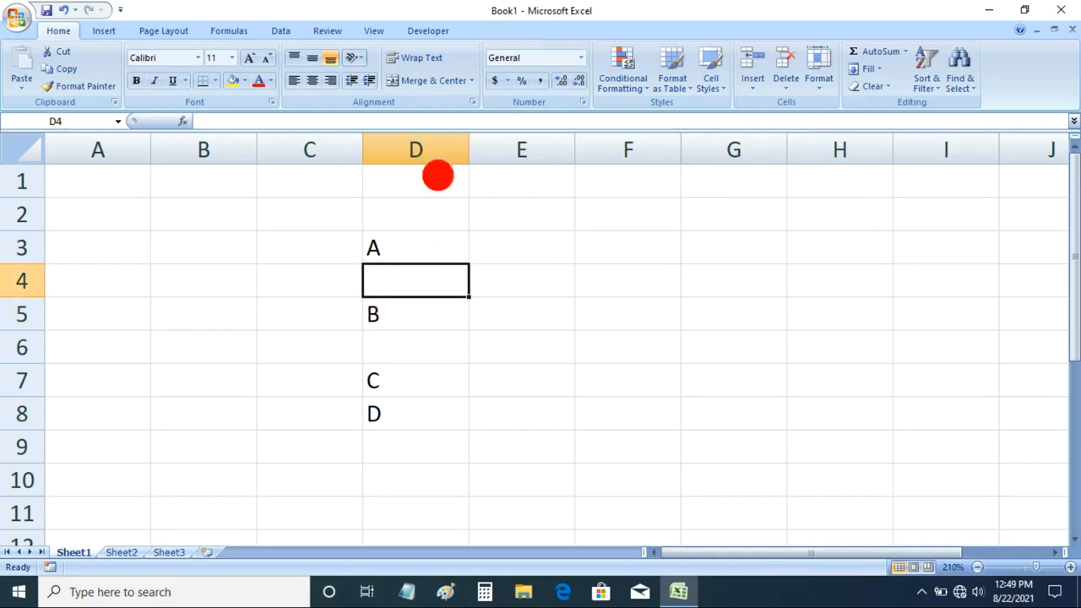
drag(230, 279, 495, 279)
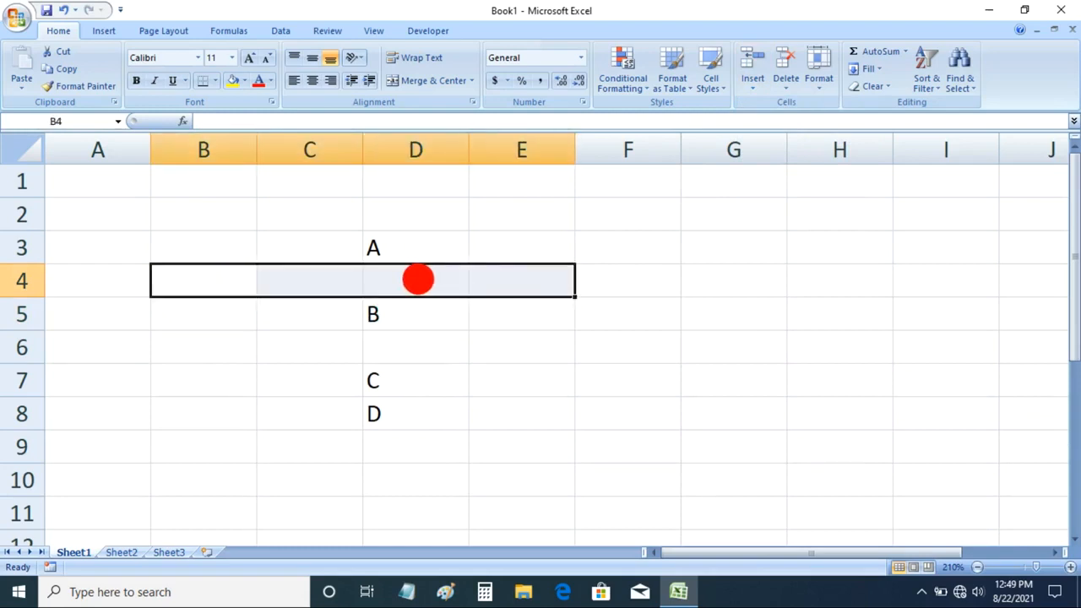
click(418, 279)
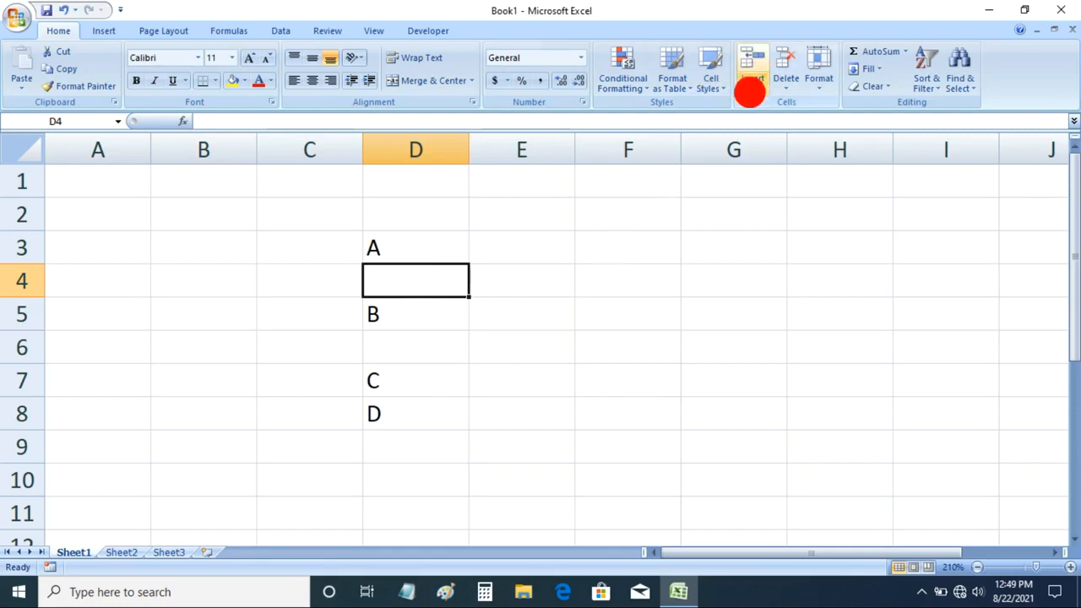
Step: Enter A, B, C and D across row 3 in cells E3 to H3
click(749, 84)
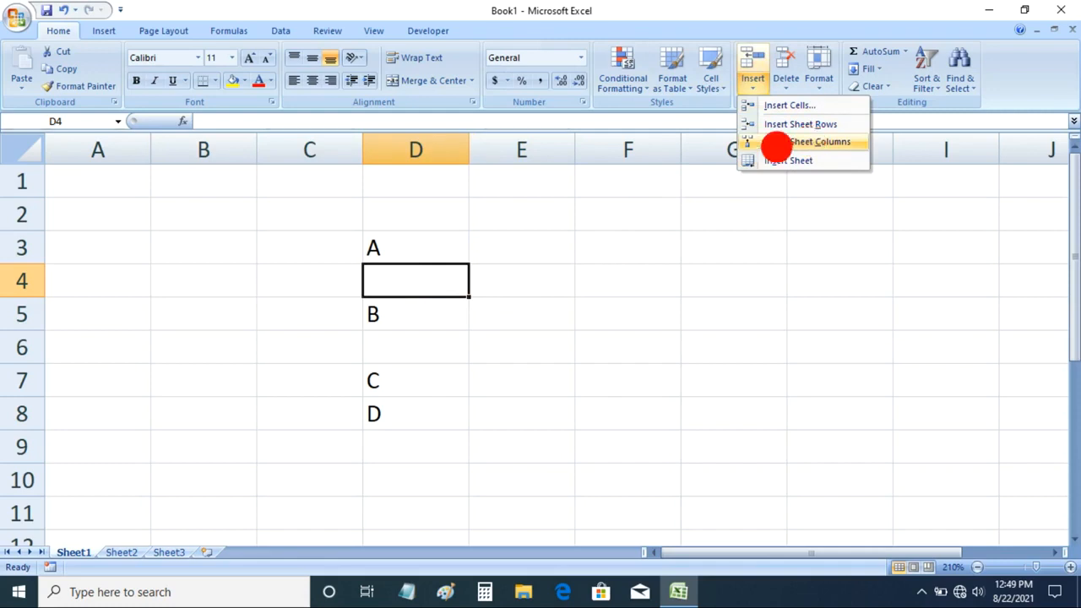
click(504, 291)
click(550, 248)
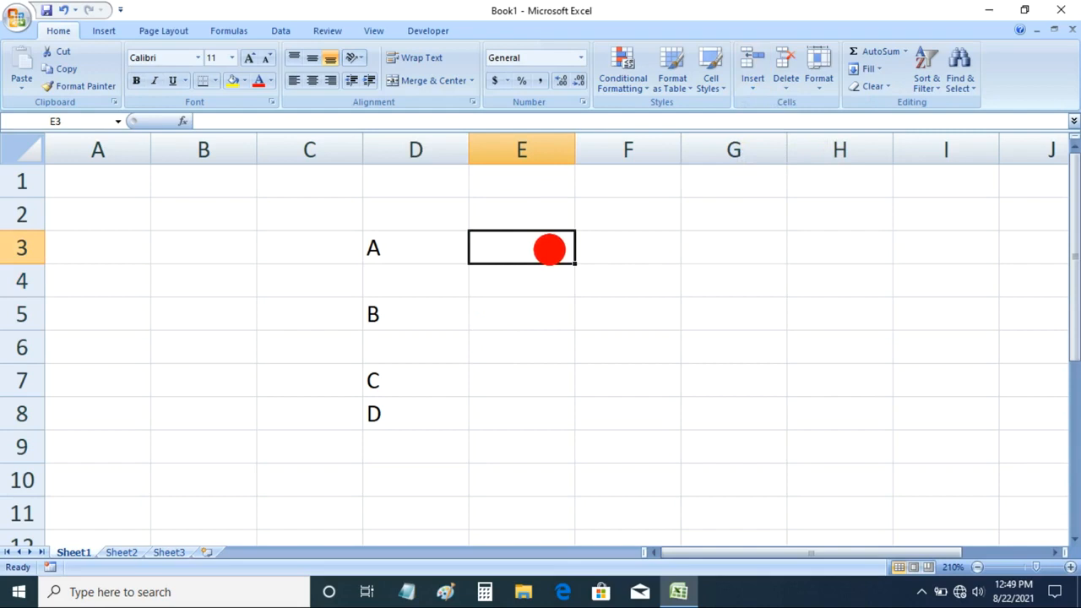
text(A)
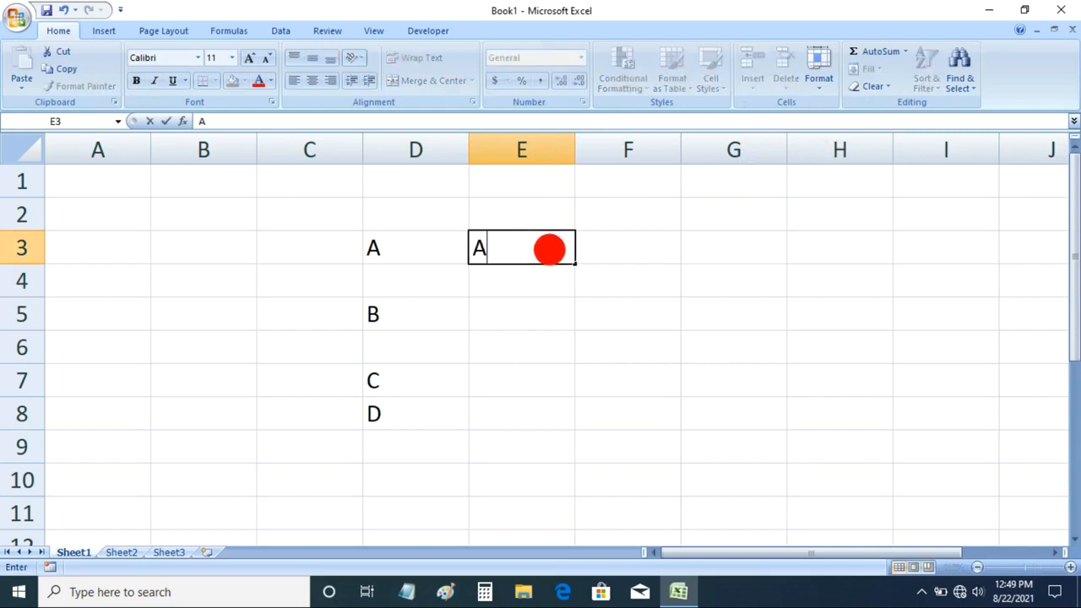
key(Tab)
text(B)
key(Tab)
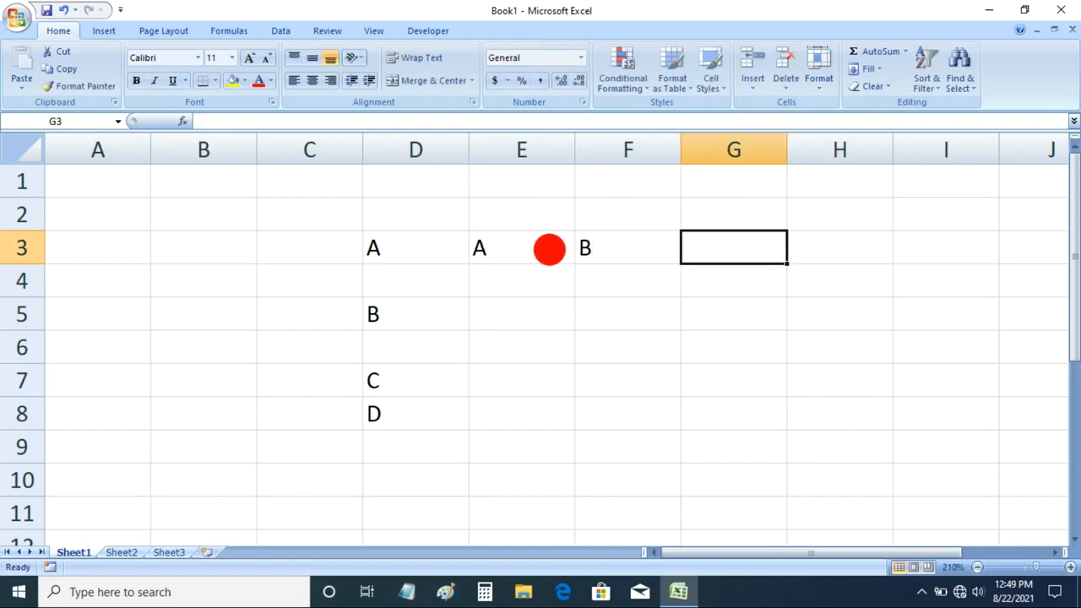
text(C)
key(Tab)
text(D)
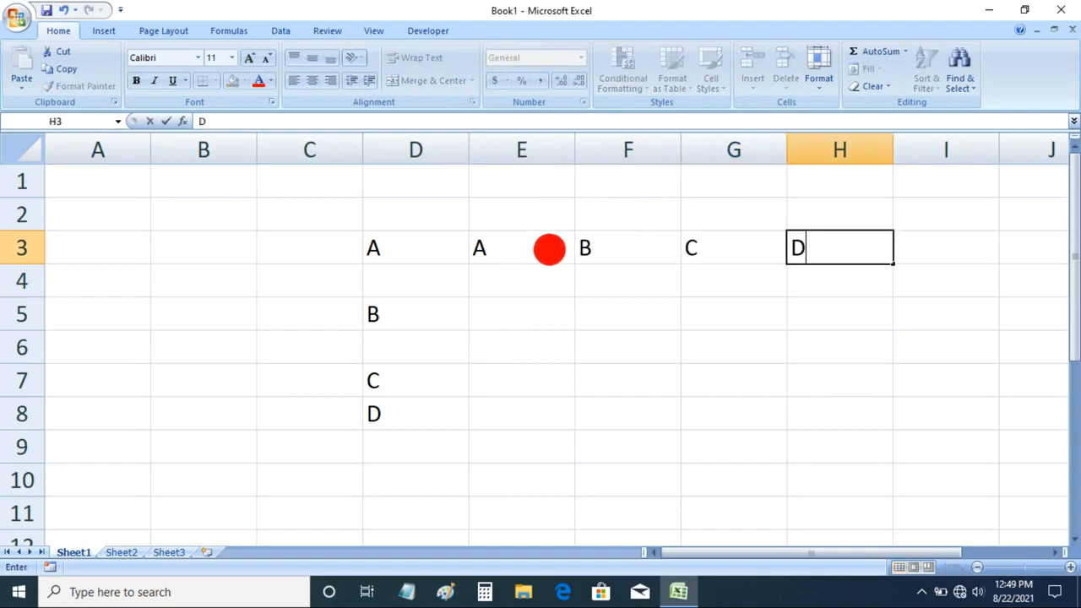
key(Tab)
drag(549, 249, 798, 245)
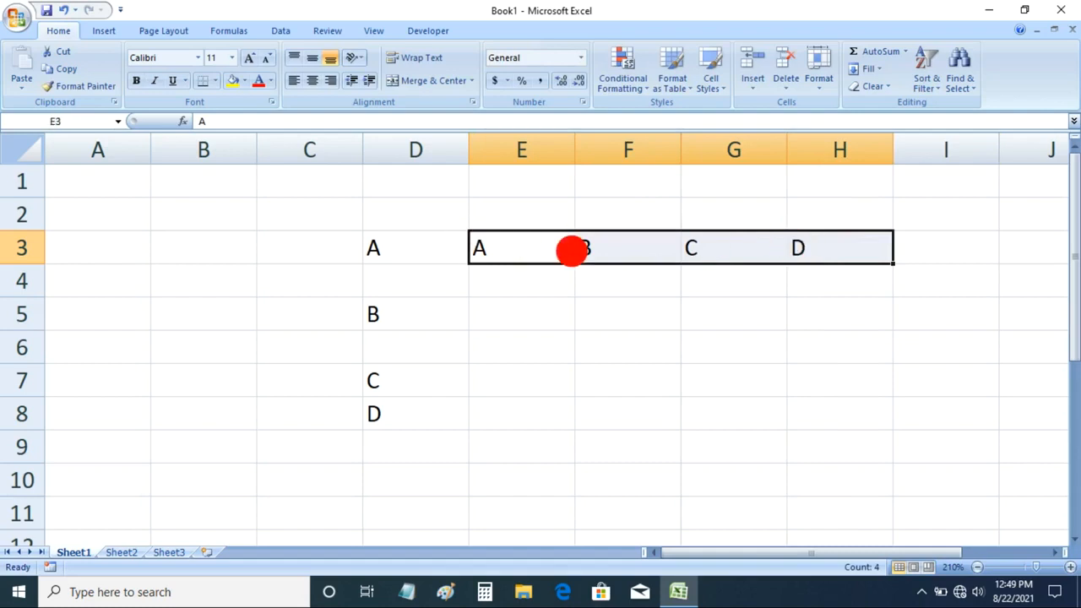
click(623, 241)
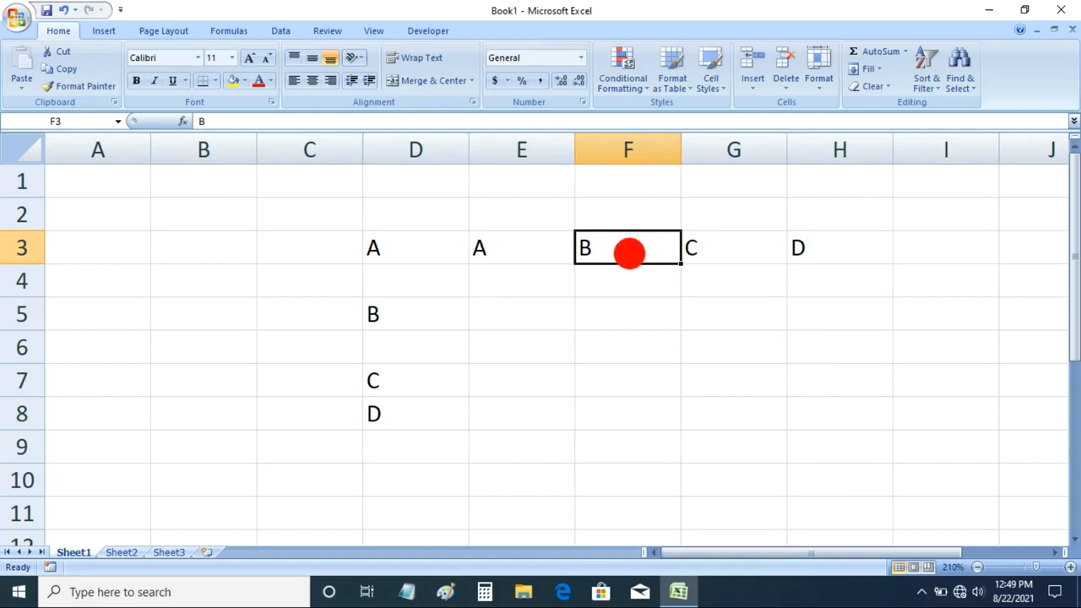
Step: Insert a blank sheet column at column F, before the B entry in row 3
click(753, 85)
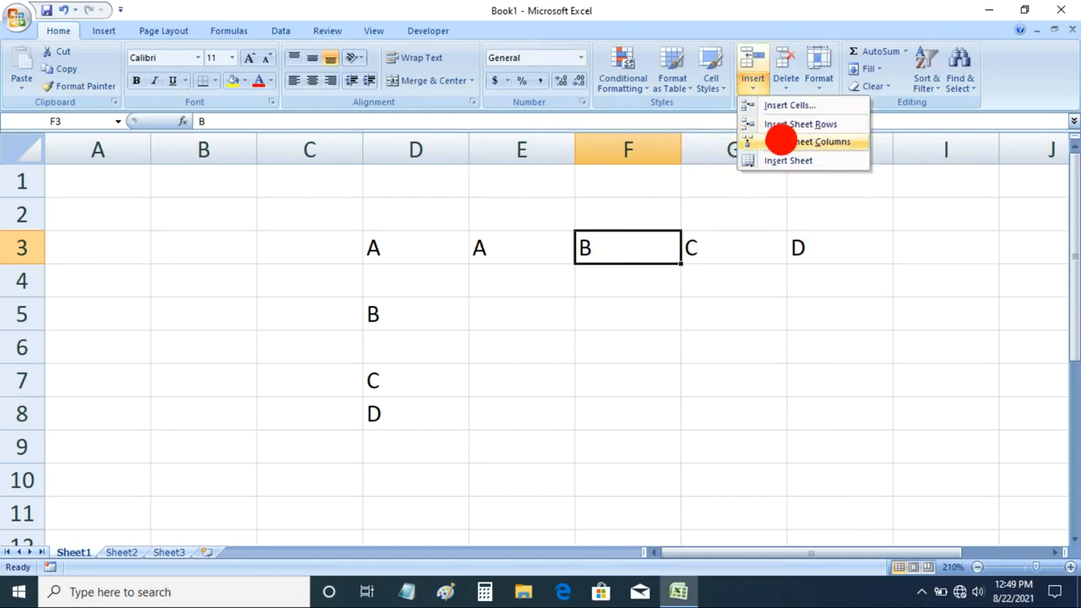
click(781, 141)
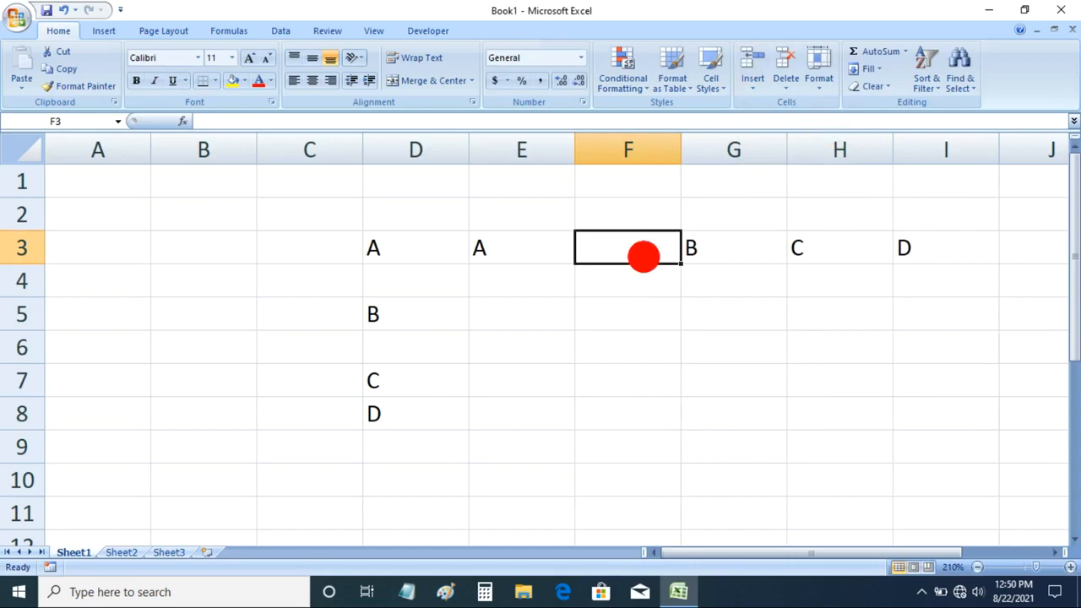
click(760, 88)
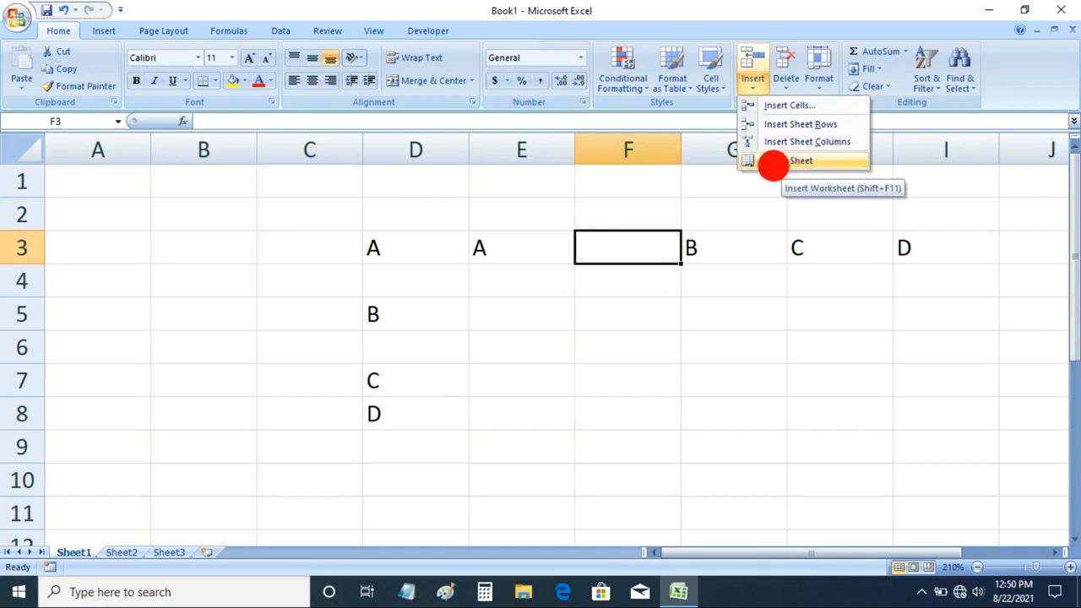
click(639, 330)
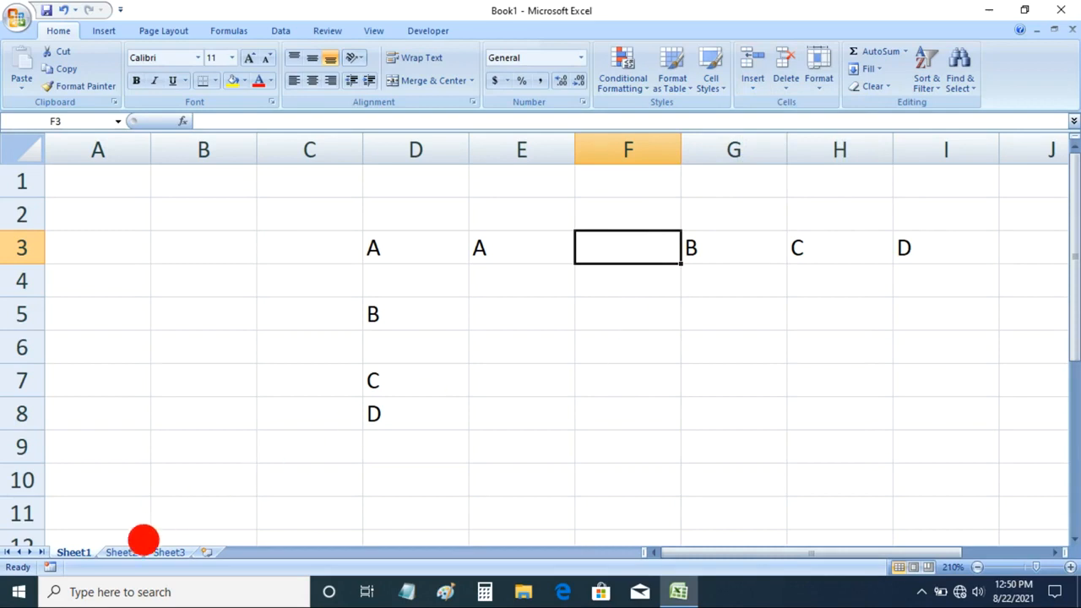
click(122, 553)
click(169, 552)
click(74, 551)
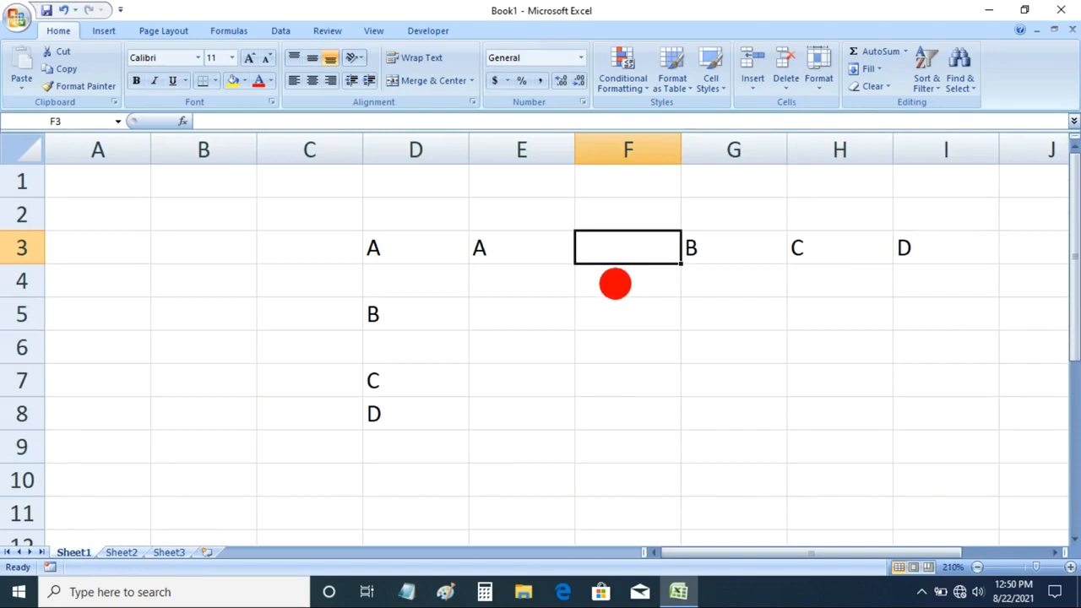
Step: Insert a new worksheet before Sheet1 and another one after Sheet3
click(755, 87)
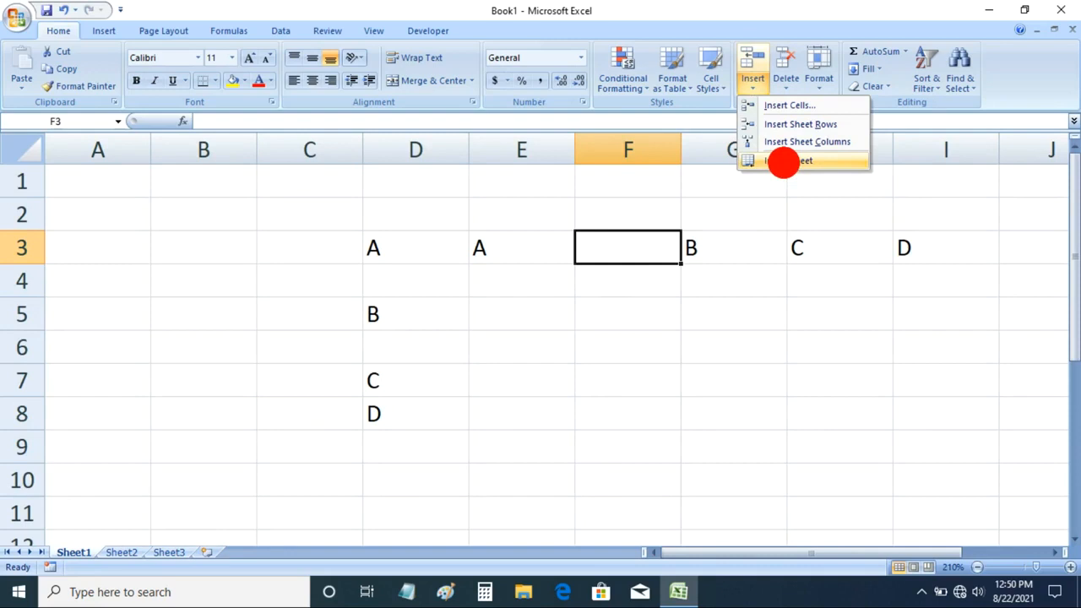
click(782, 163)
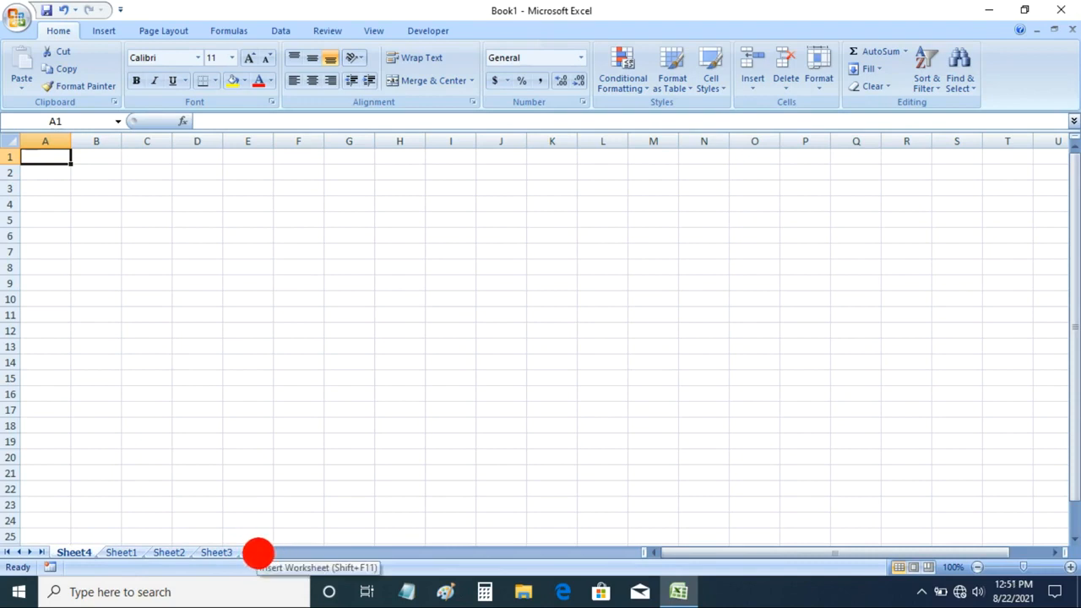
click(257, 553)
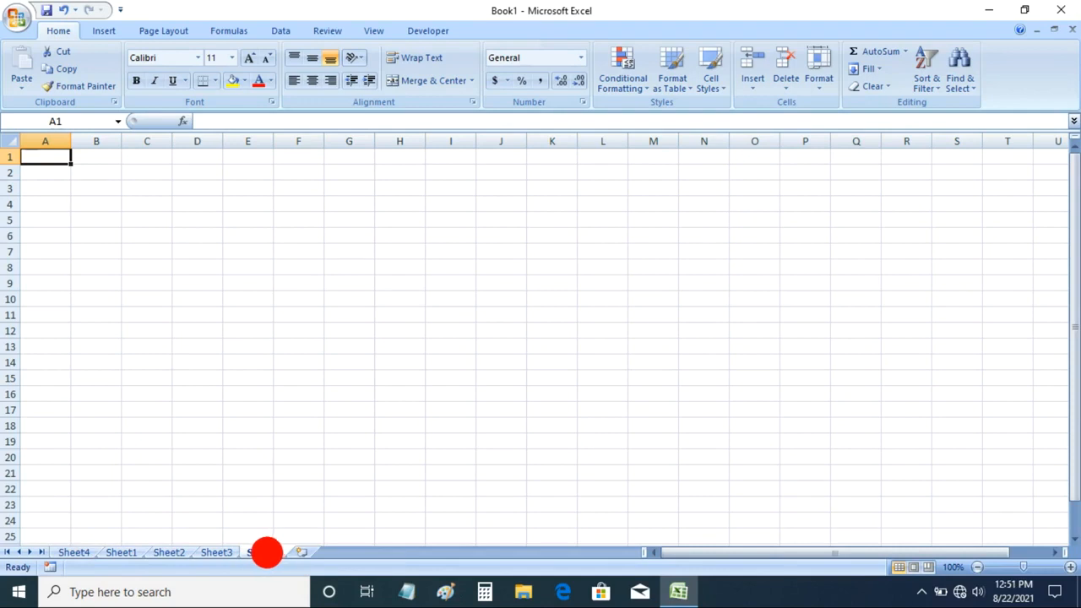
Step: On Sheet1, delete the blank cell D6 above the C entry using the Shift cells up option
click(123, 553)
click(754, 89)
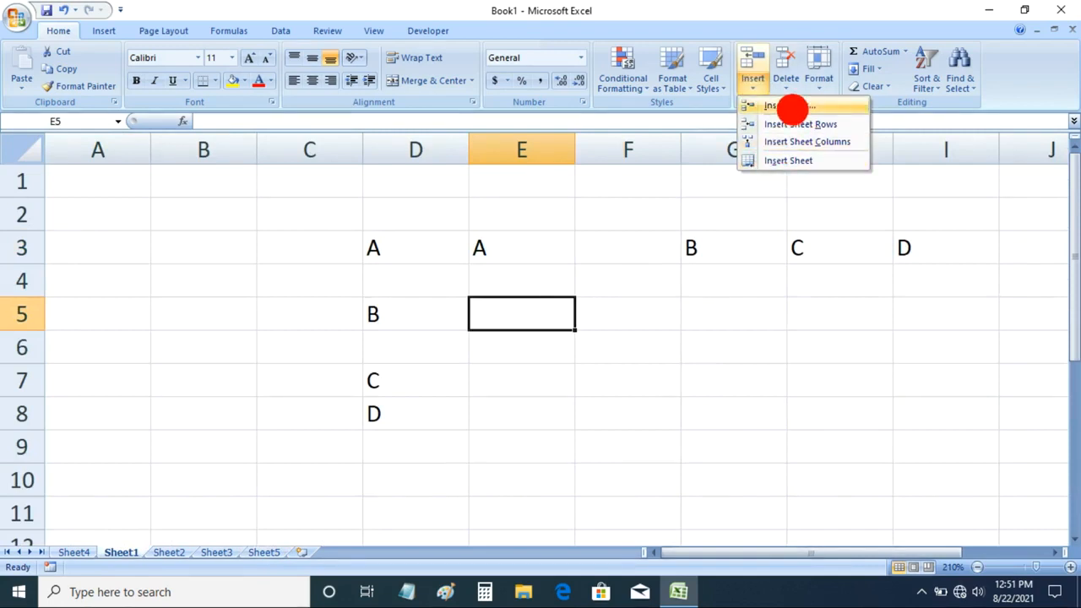
click(791, 84)
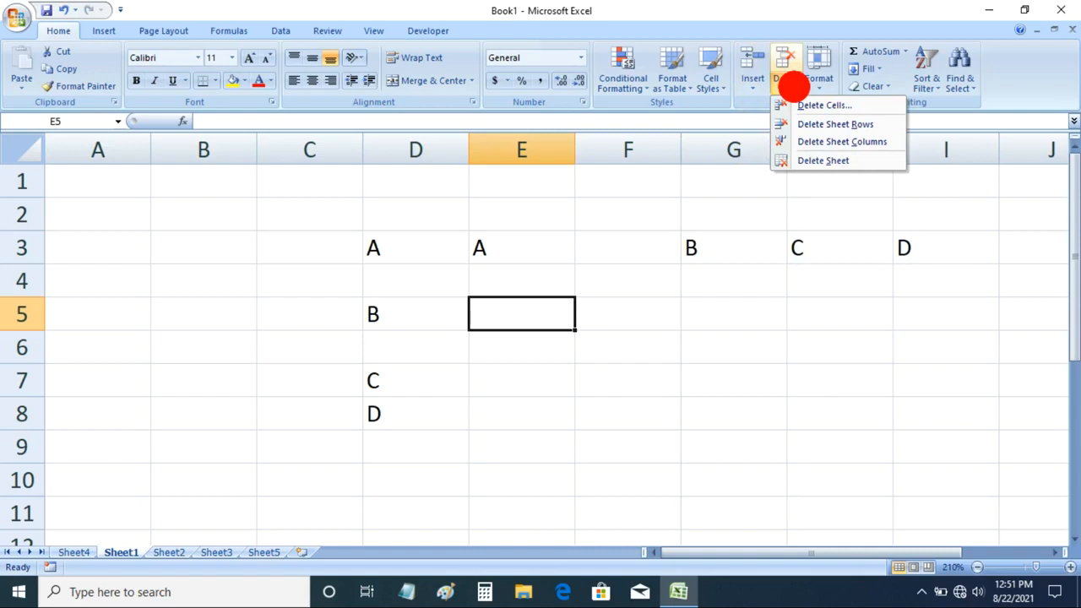
click(391, 342)
click(391, 345)
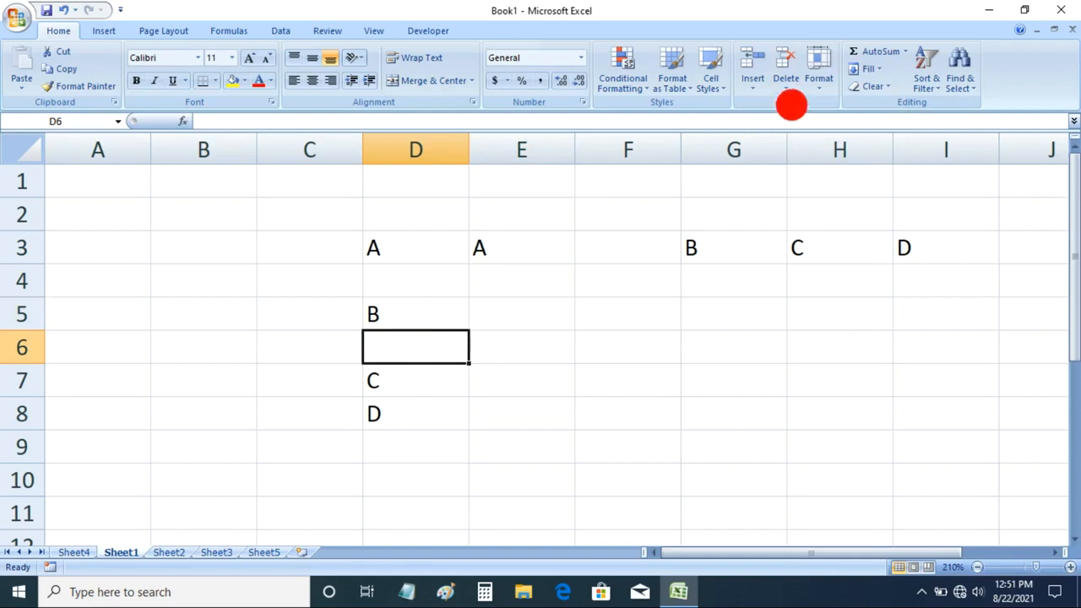
click(786, 81)
click(816, 105)
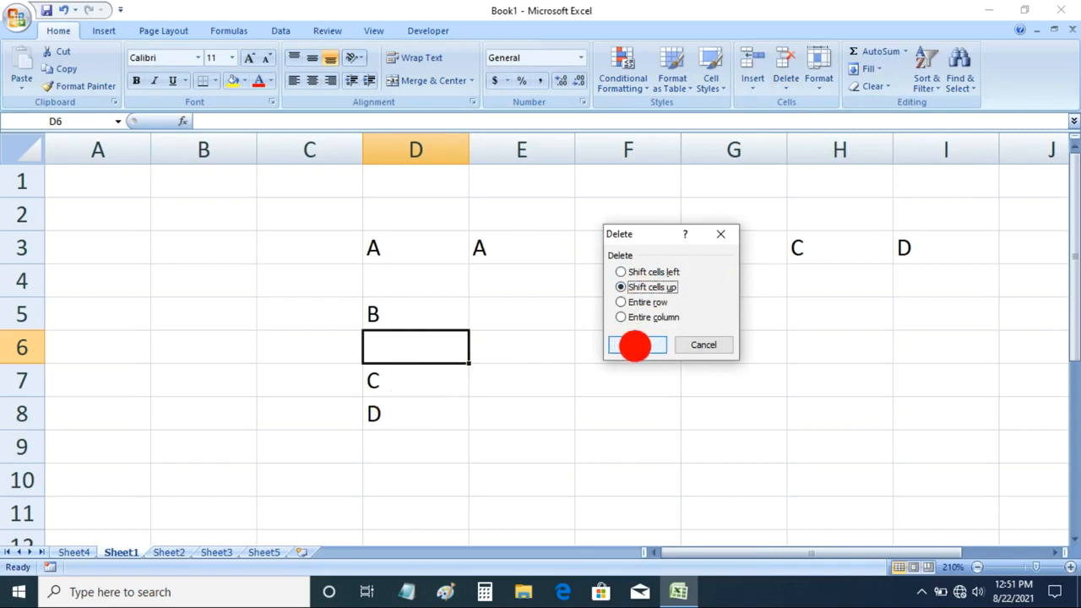
click(634, 344)
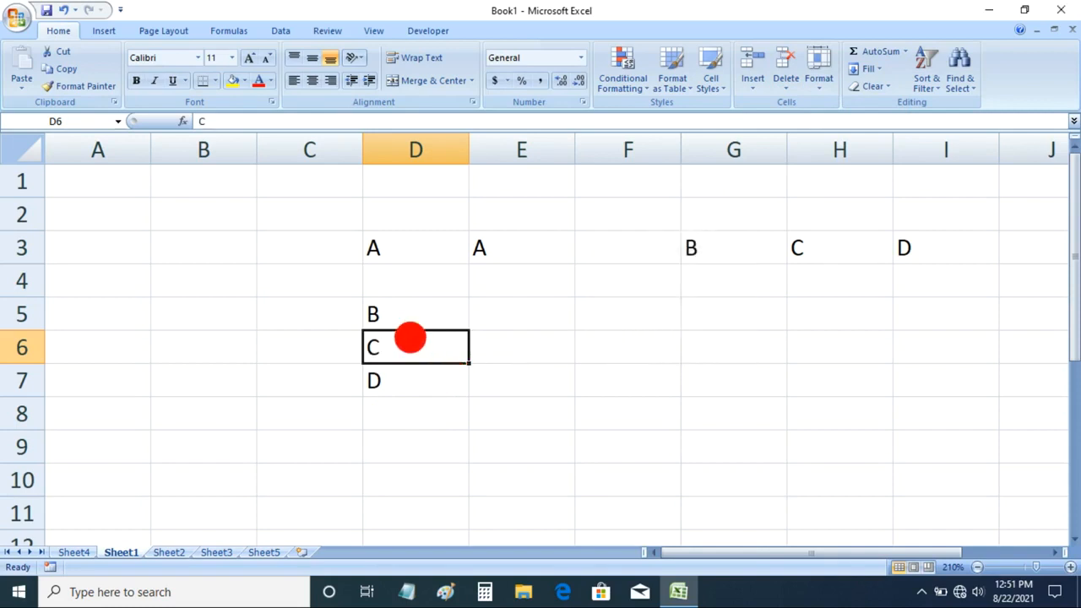
Step: Delete the blank sheet row 4 between the A and B entries in column D
click(428, 285)
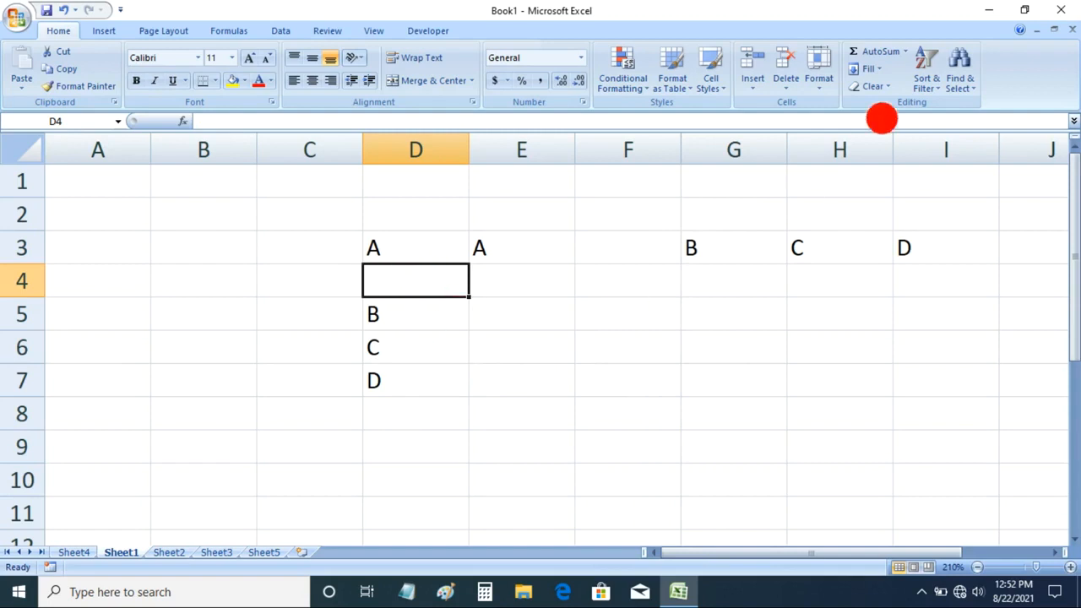
click(785, 88)
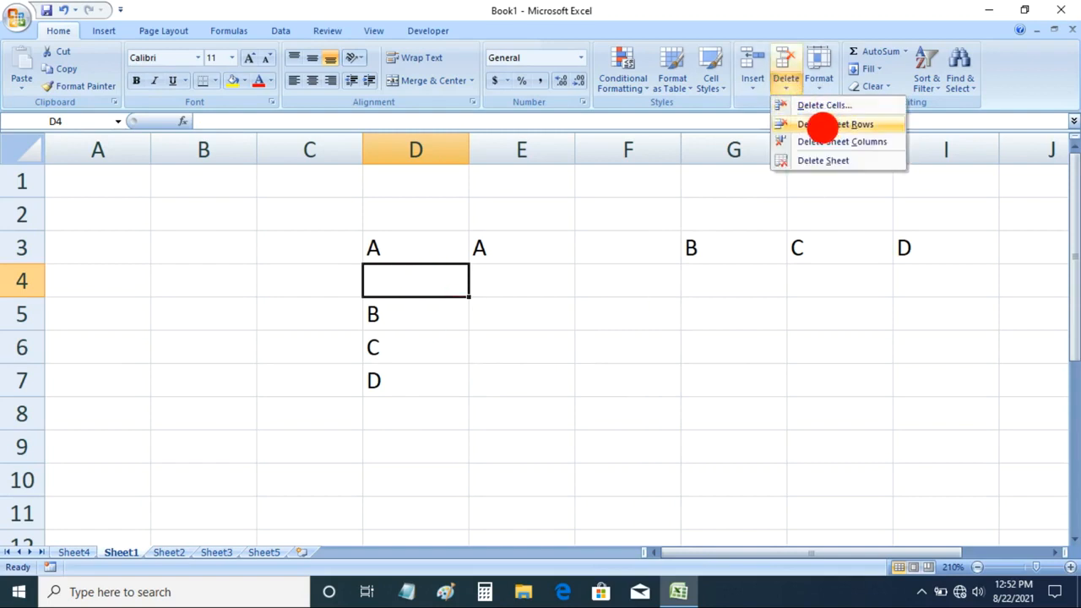
click(836, 124)
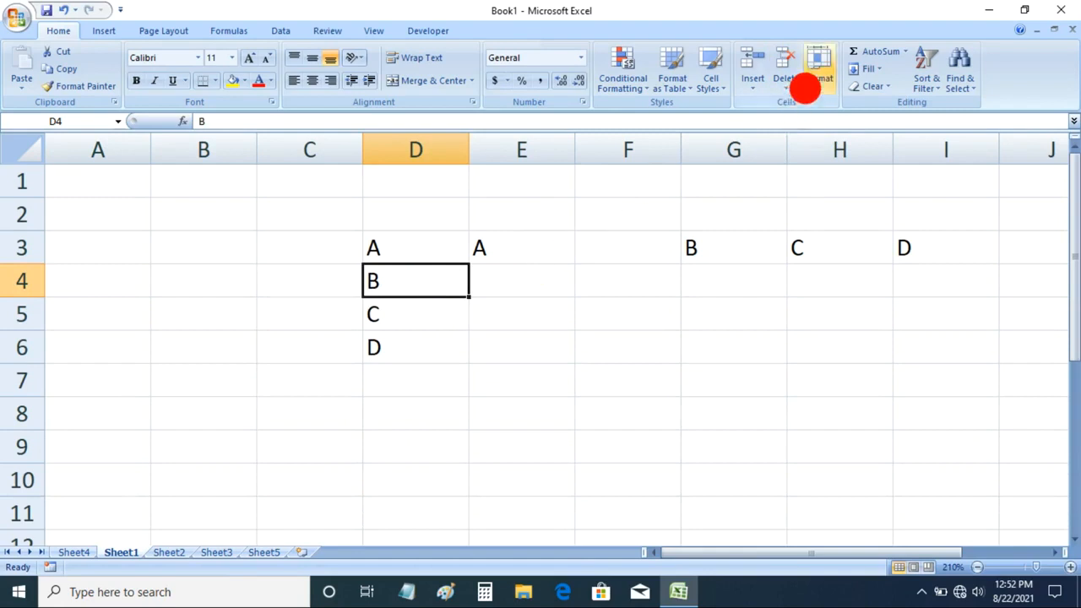
Step: Delete the blank sheet column F between the A and B entries in row 3
click(791, 84)
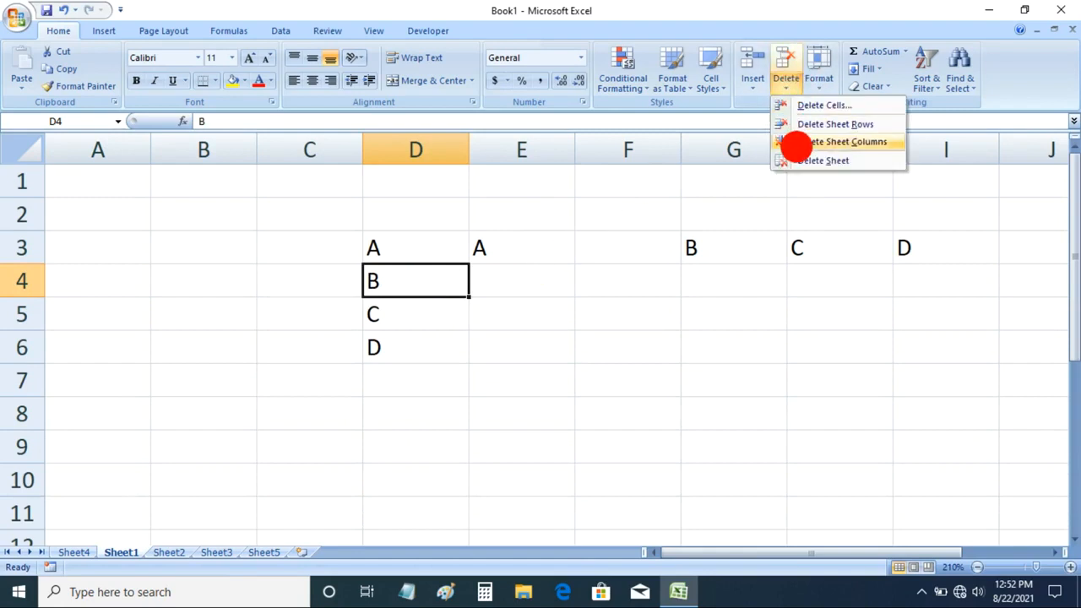
click(633, 293)
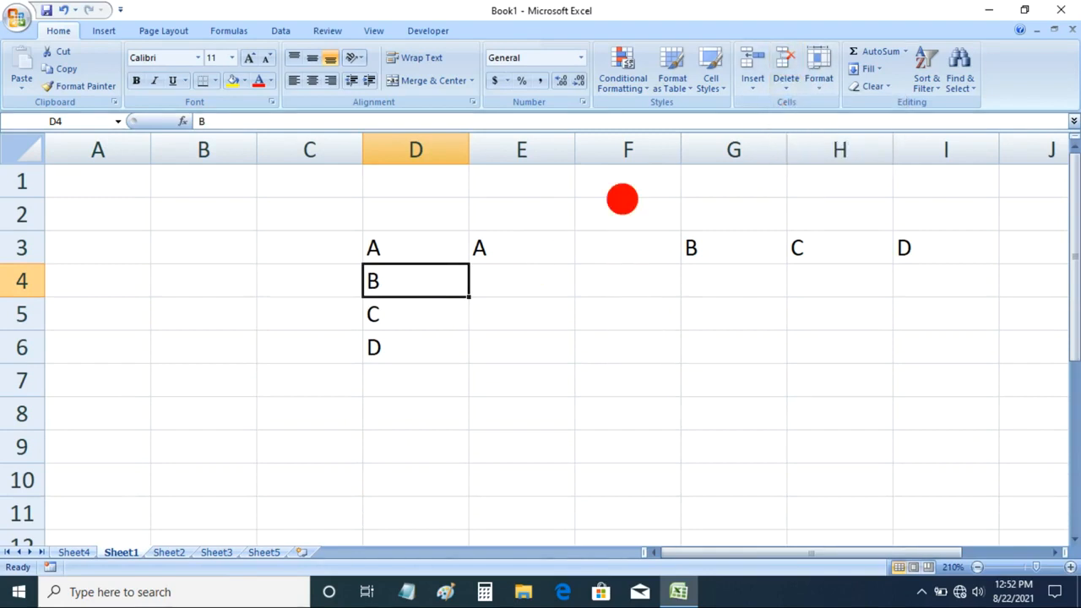
click(623, 206)
click(604, 250)
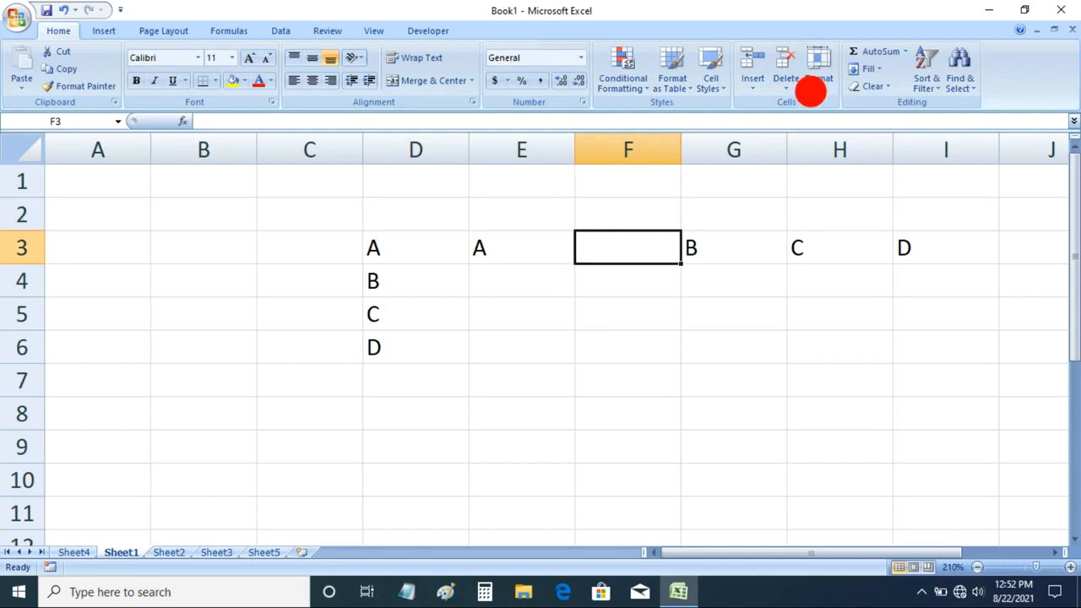
click(785, 83)
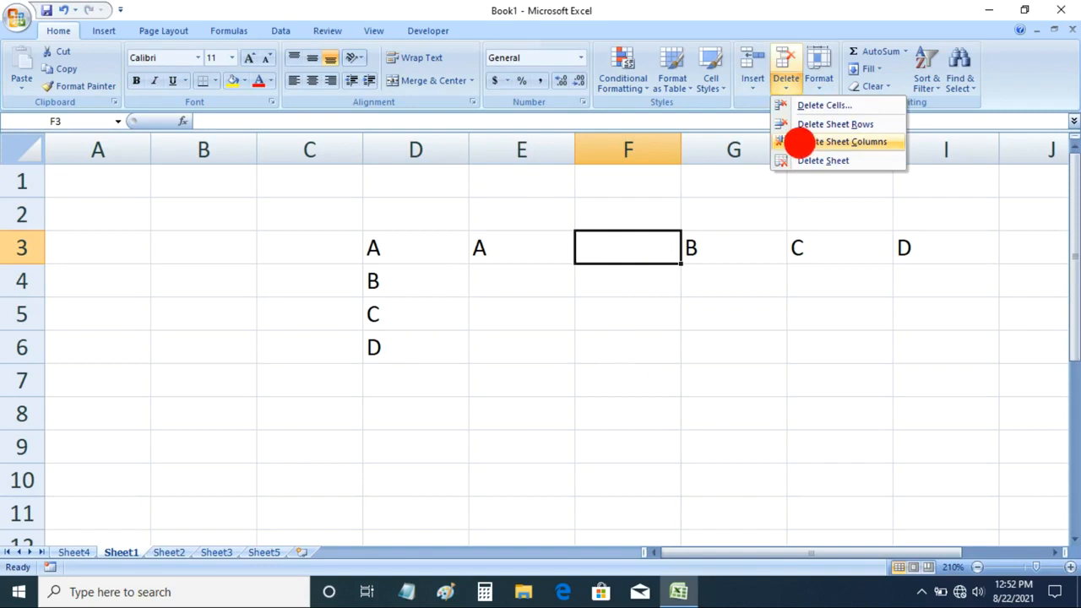
click(825, 142)
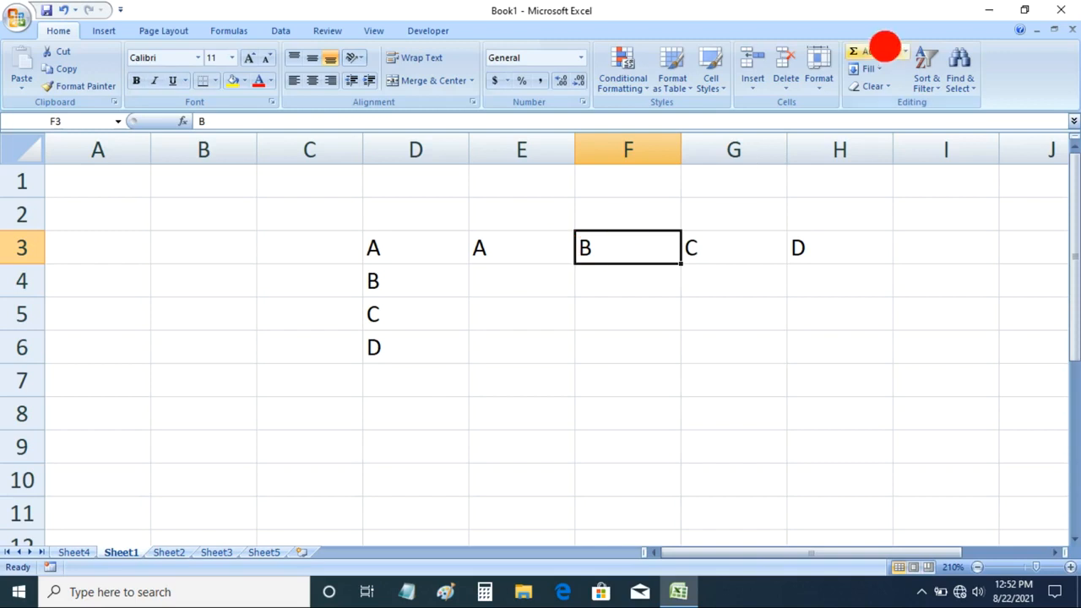
Step: Delete Sheet1 together with its data, confirming the permanent deletion
click(784, 85)
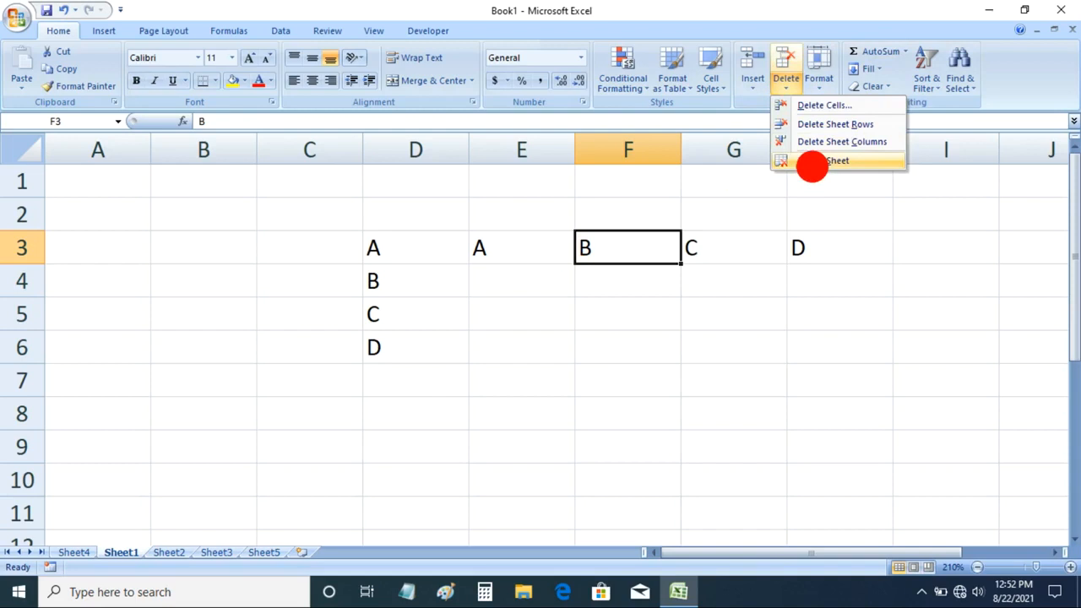
click(753, 88)
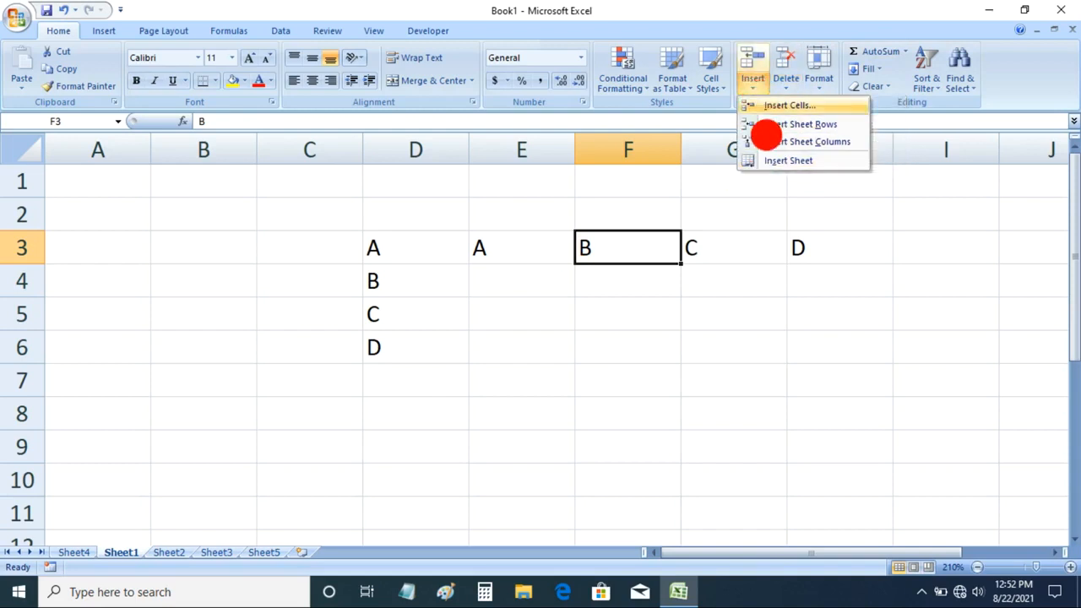
click(783, 80)
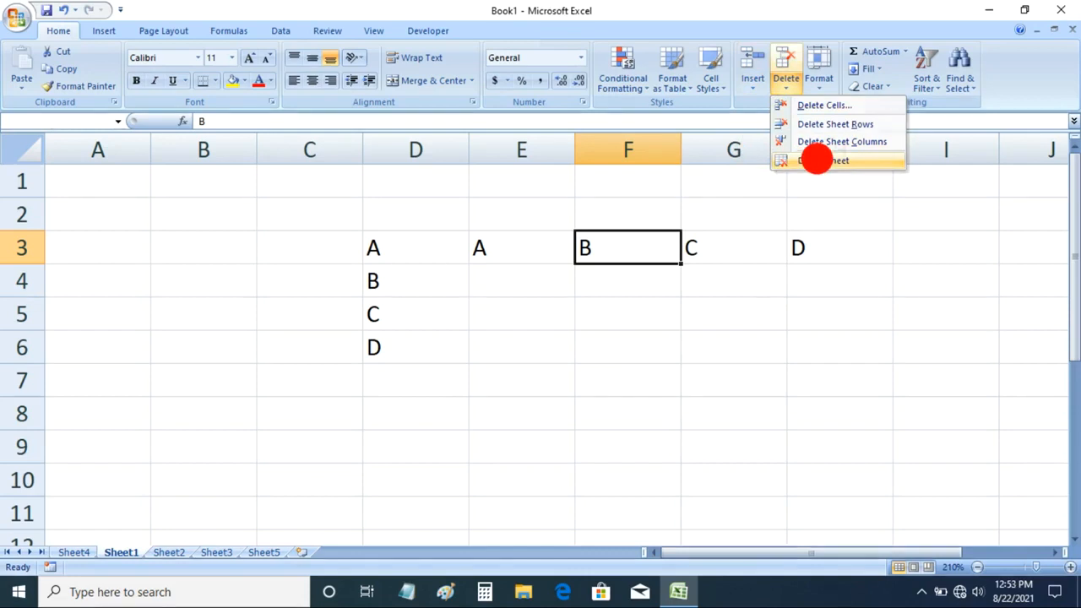
click(817, 159)
drag(557, 279, 587, 206)
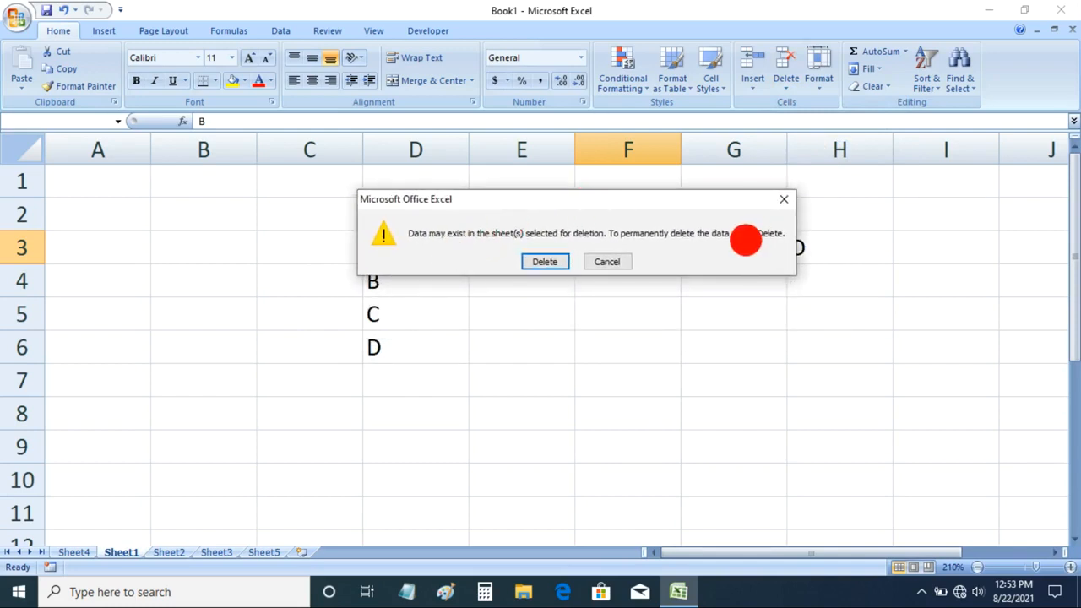
drag(511, 211, 562, 220)
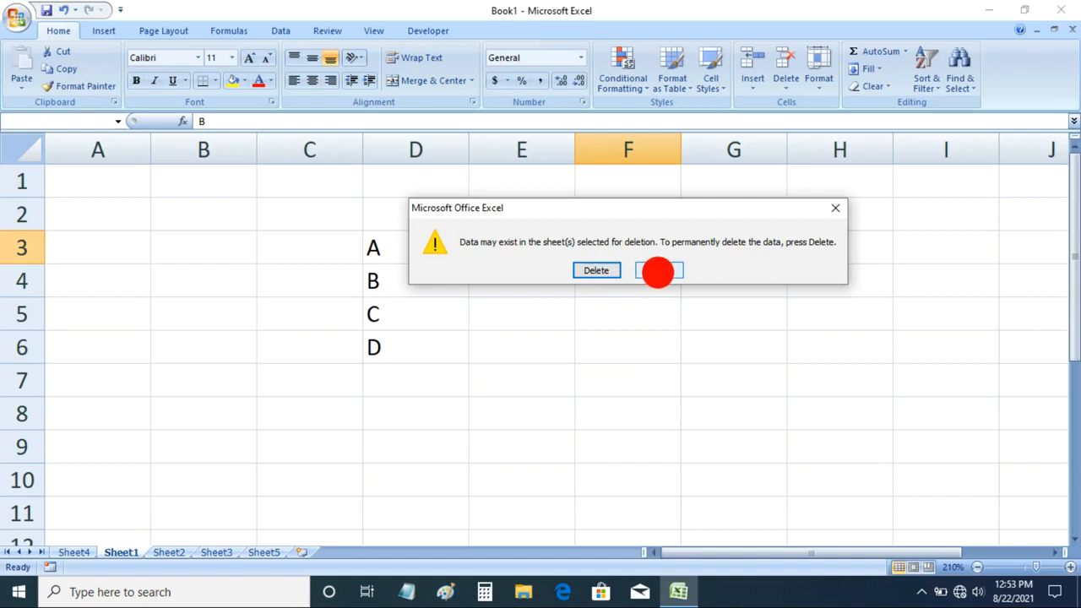
click(590, 269)
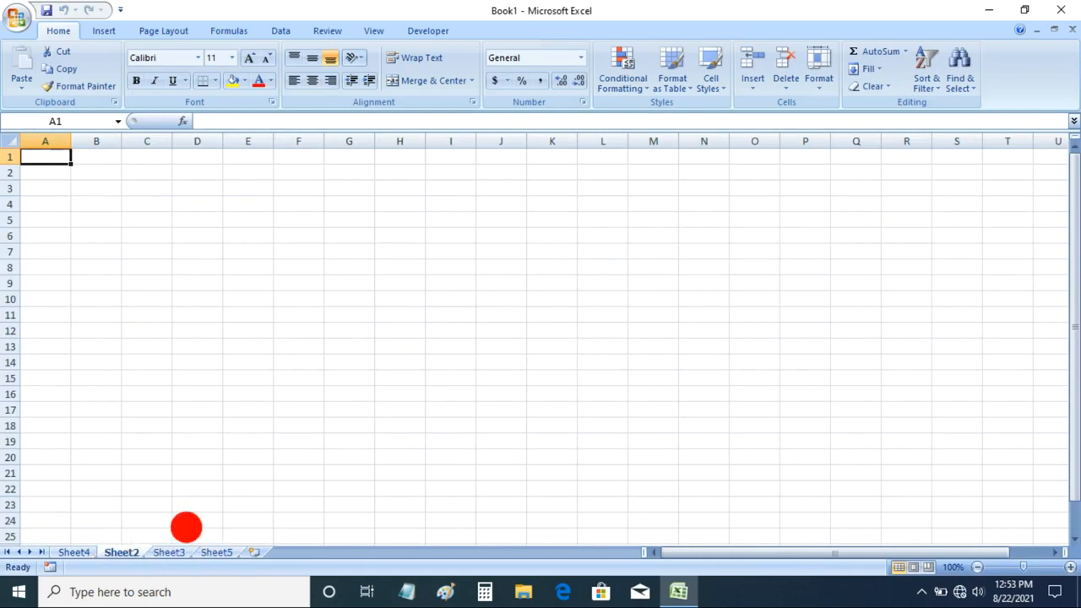
Step: Set the zoom level of Sheet2 to 250%
click(238, 299)
click(242, 236)
click(1070, 569)
click(1070, 569)
click(1070, 569)
click(1070, 569)
click(1069, 569)
click(1069, 569)
click(1070, 569)
click(1069, 569)
click(1070, 569)
click(1070, 569)
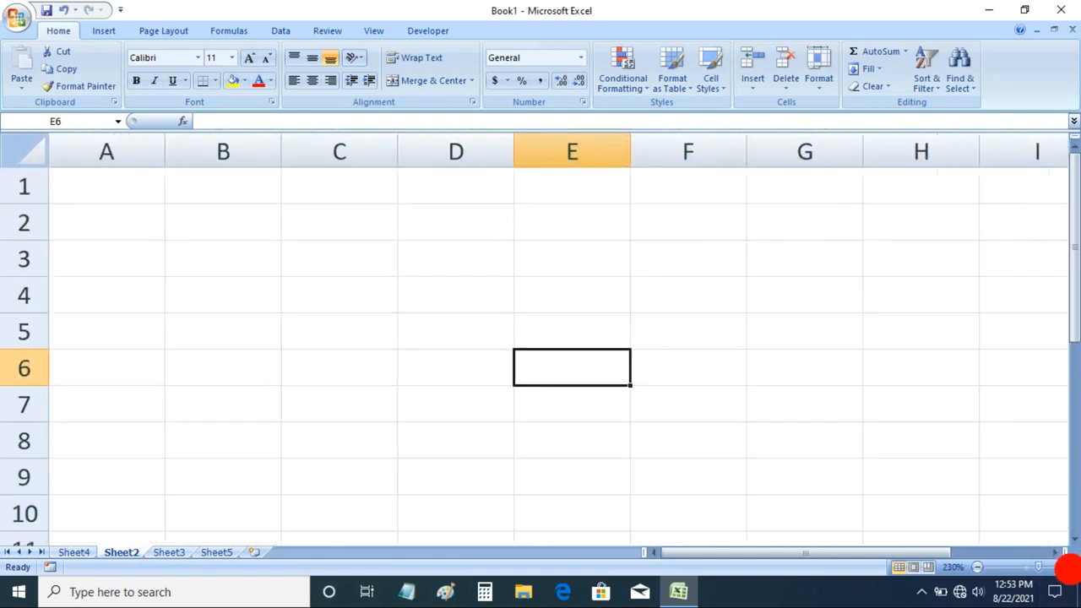
click(1069, 569)
click(1070, 569)
click(470, 270)
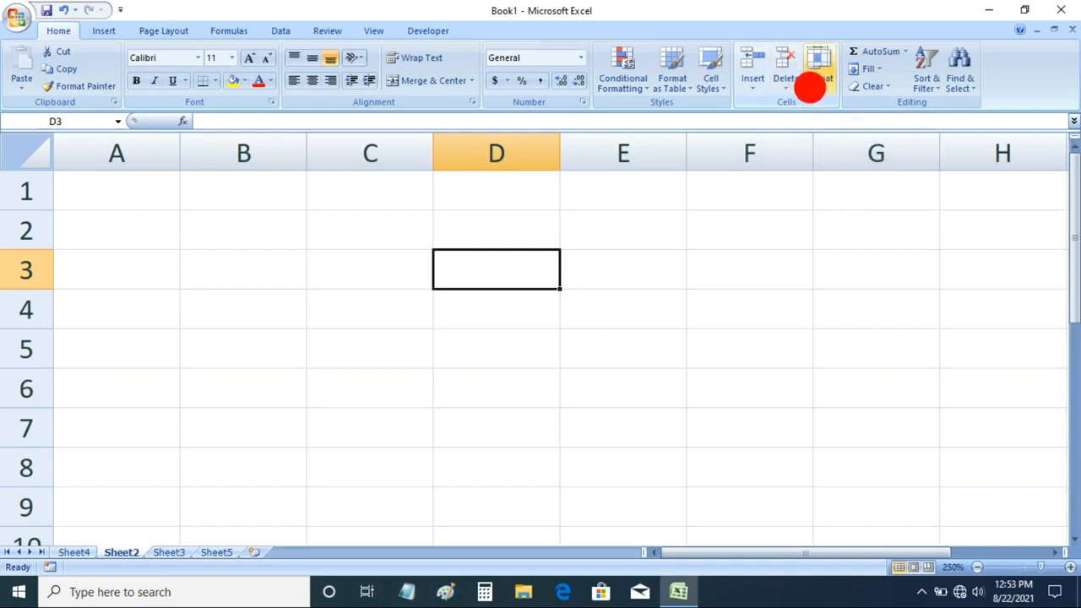
click(809, 86)
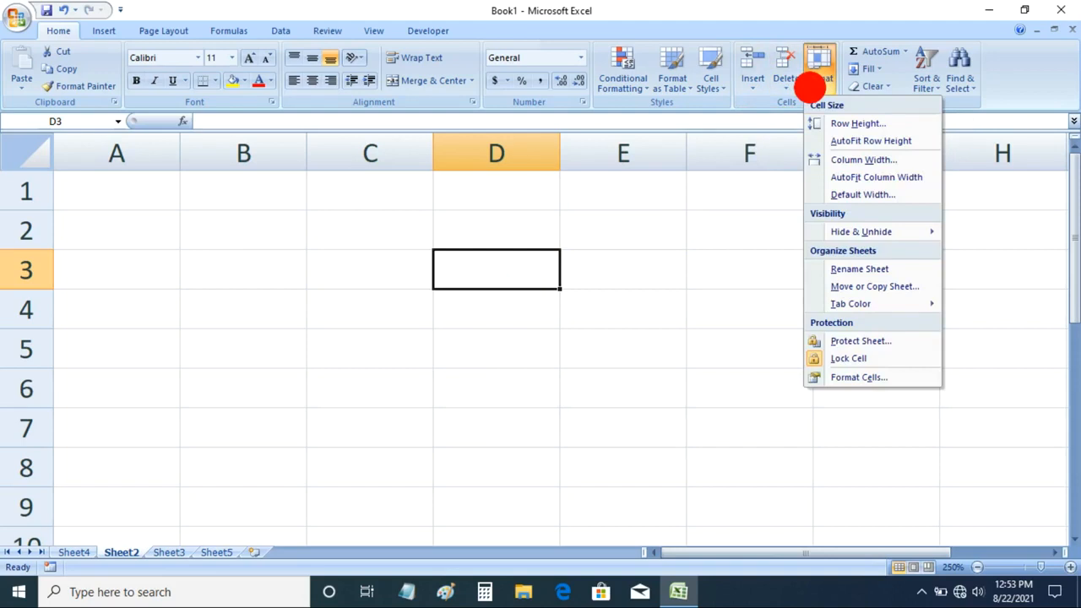
click(391, 259)
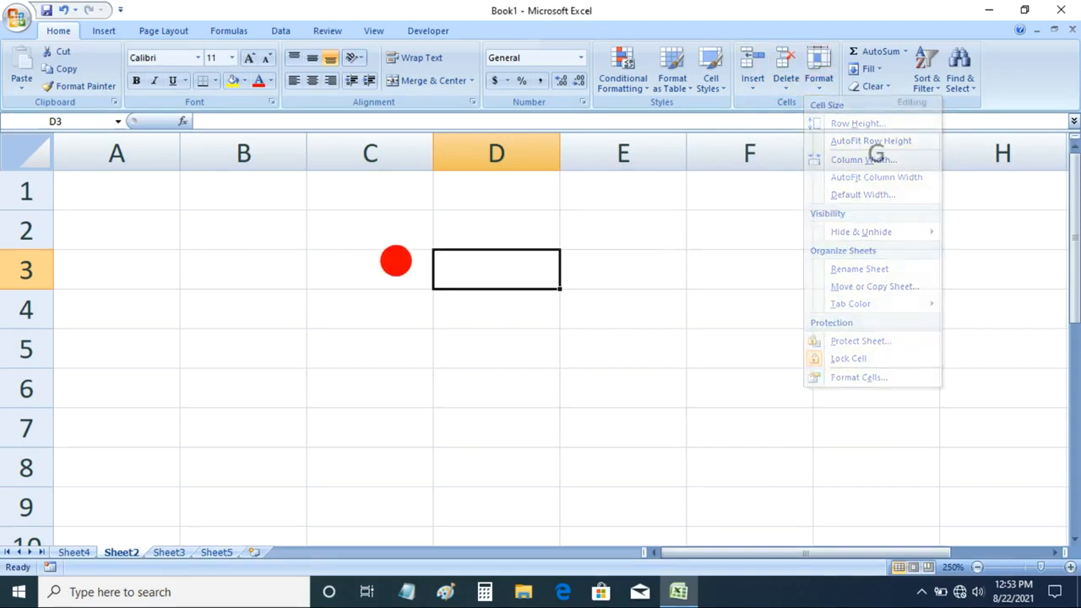
Step: Enter A, B and C down column C in cells C3 to C5 of Sheet2
click(400, 261)
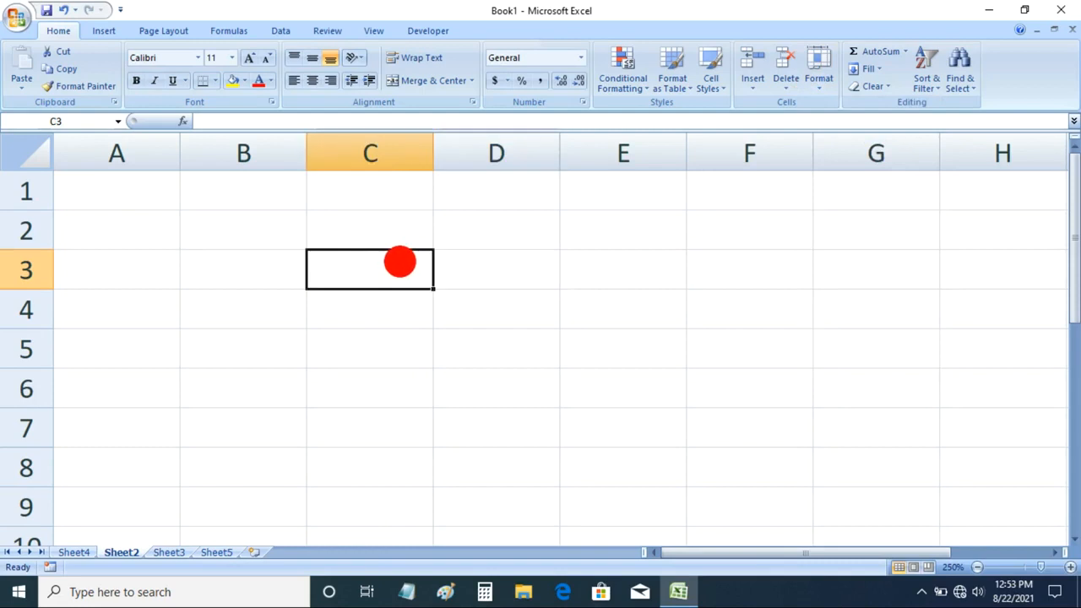
text(A)
key(Return)
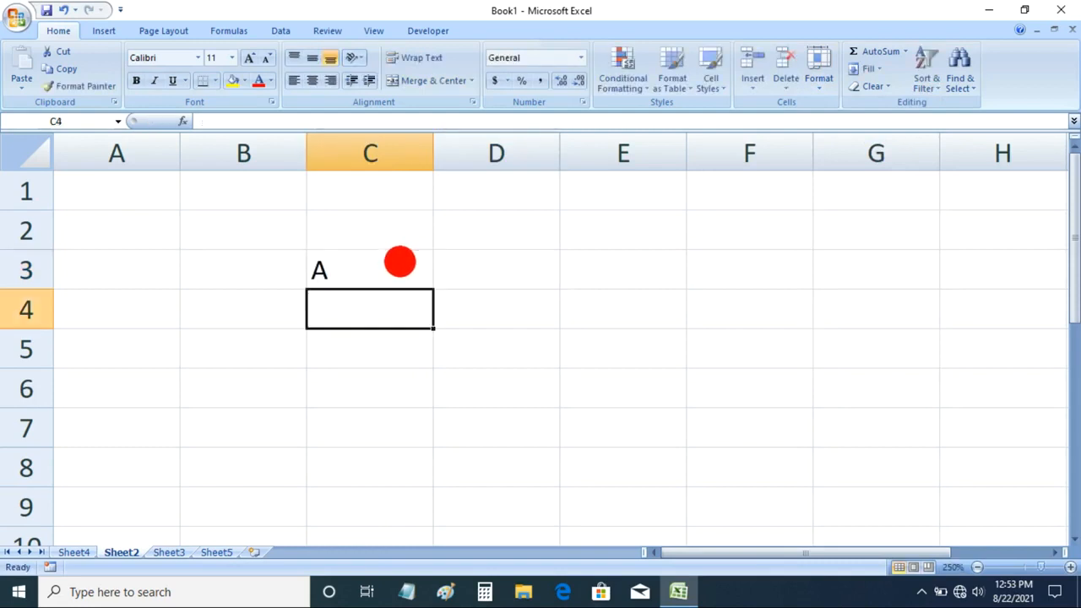
text(B)
key(Return)
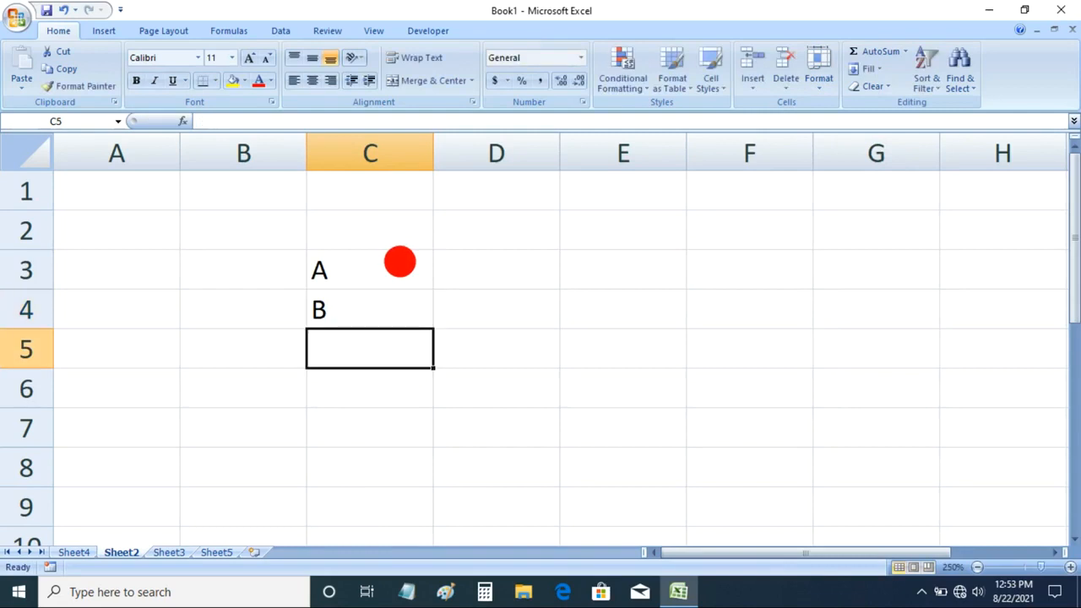
text(C)
key(Return)
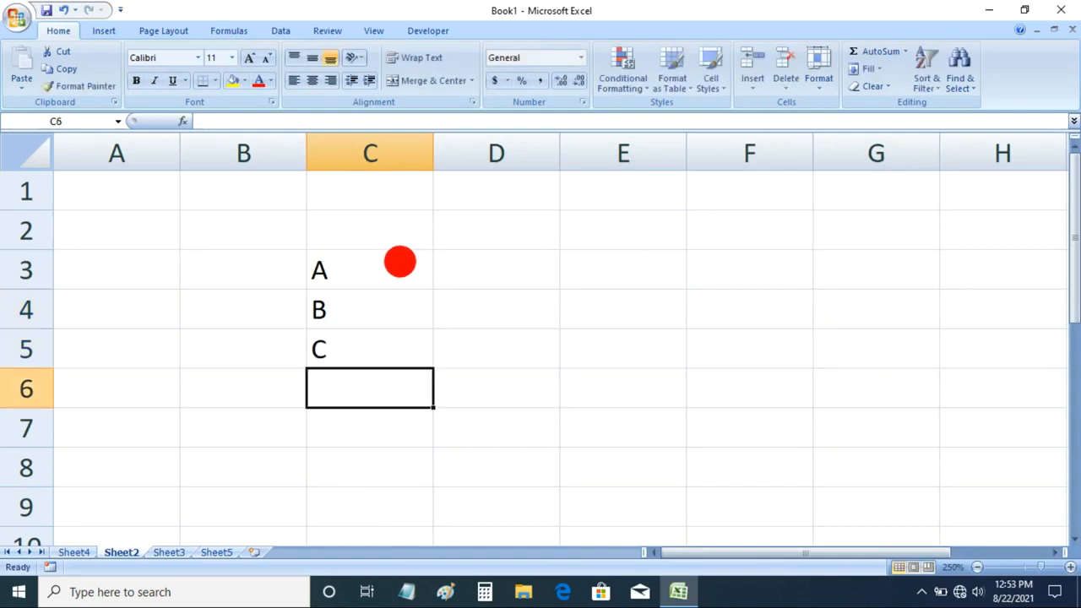
Step: Enter D in cell C6, directly below the A, B and C entries on Sheet2
text(D)
key(Return)
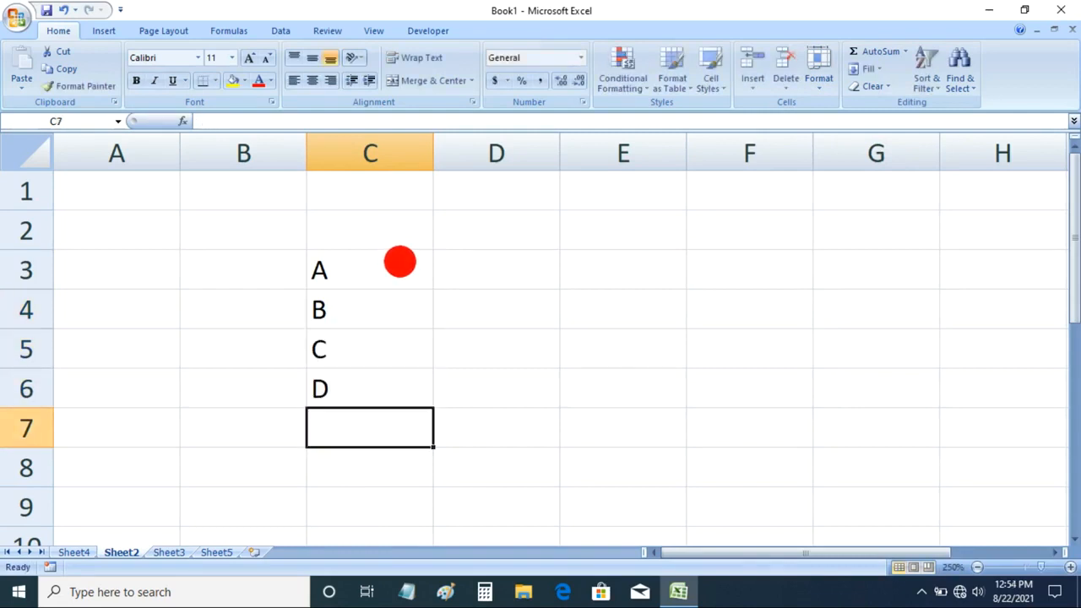
click(395, 264)
click(386, 307)
click(384, 347)
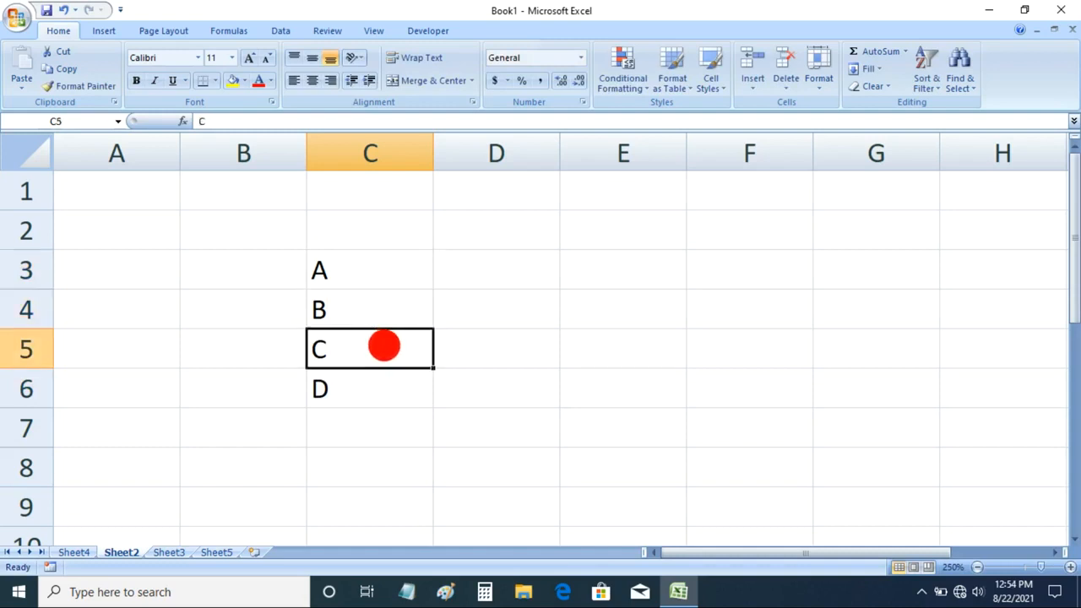
click(379, 374)
Step: Set the row height of the rows holding the letters, C3 to C6, to 18
drag(388, 263, 393, 376)
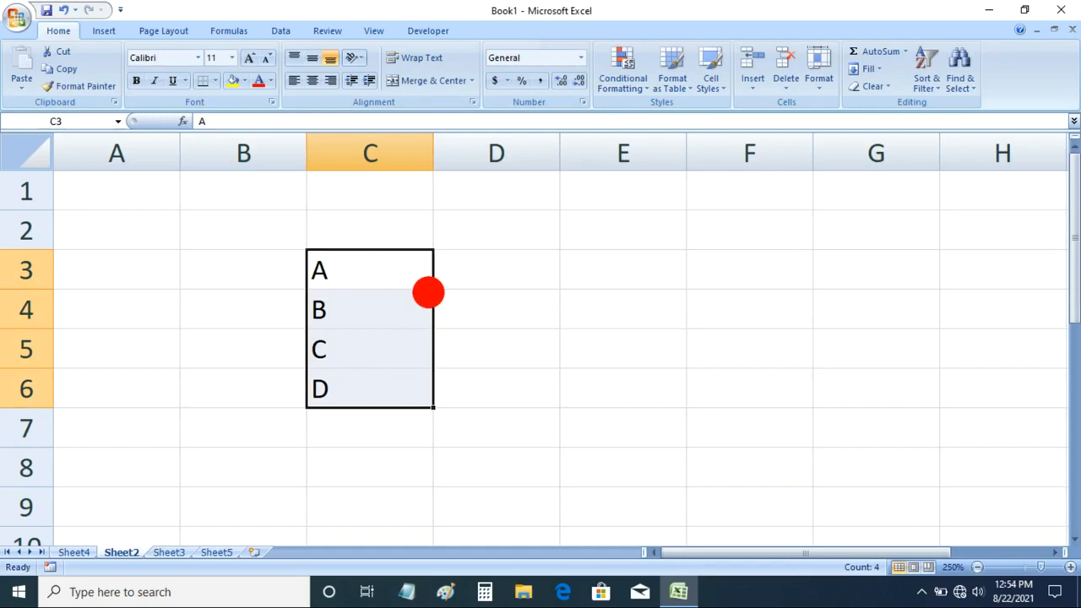
click(797, 90)
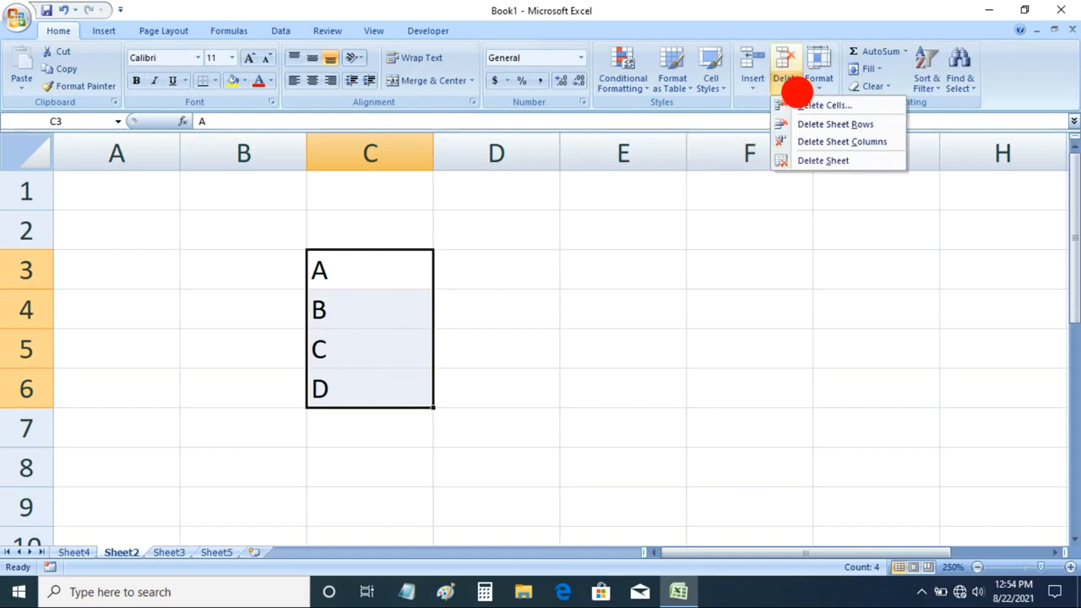
click(823, 85)
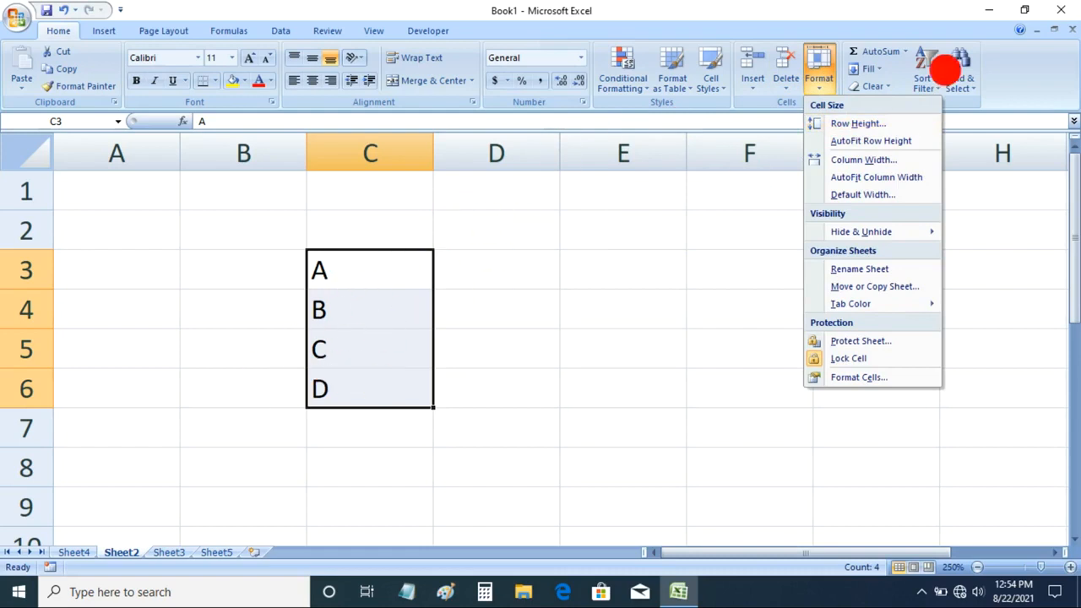
click(846, 126)
drag(632, 268, 708, 230)
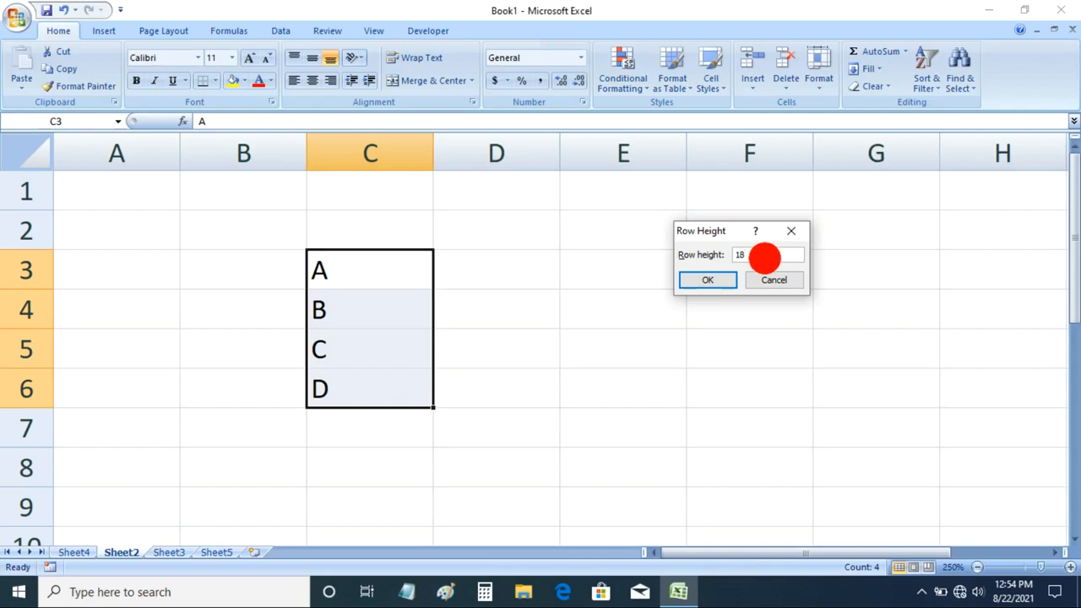
click(716, 282)
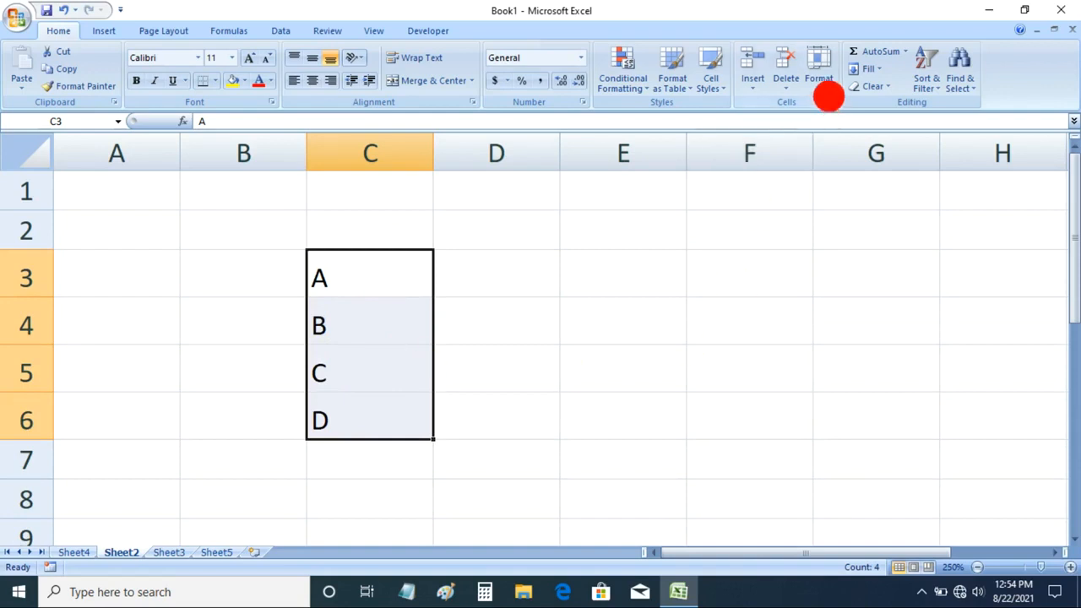
Step: Try AutoFit Row Height on the selected letter cells C3 to C6, and undo the change
click(823, 85)
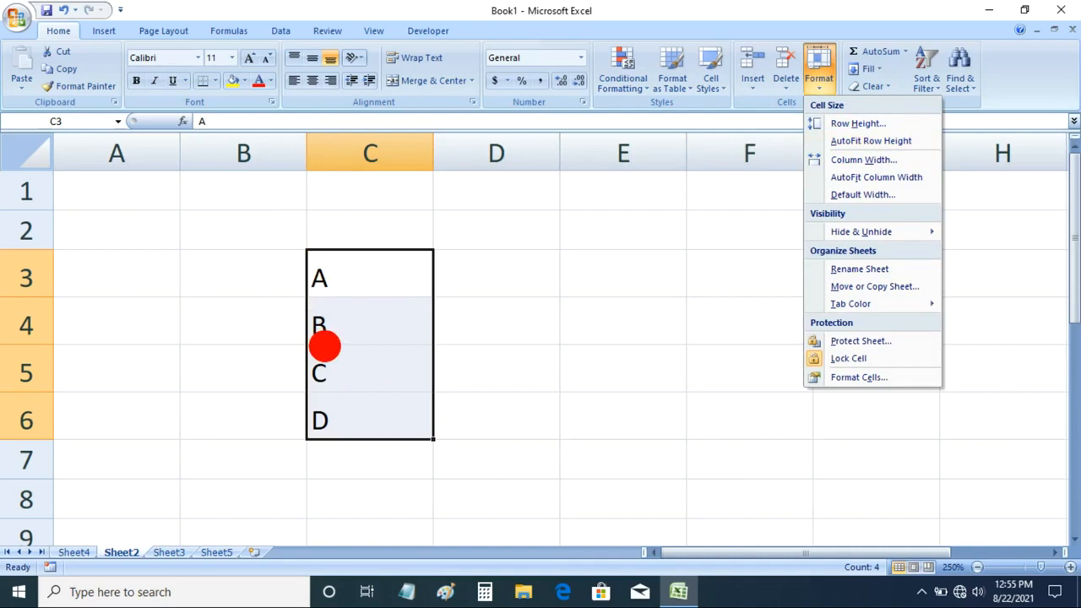
click(325, 345)
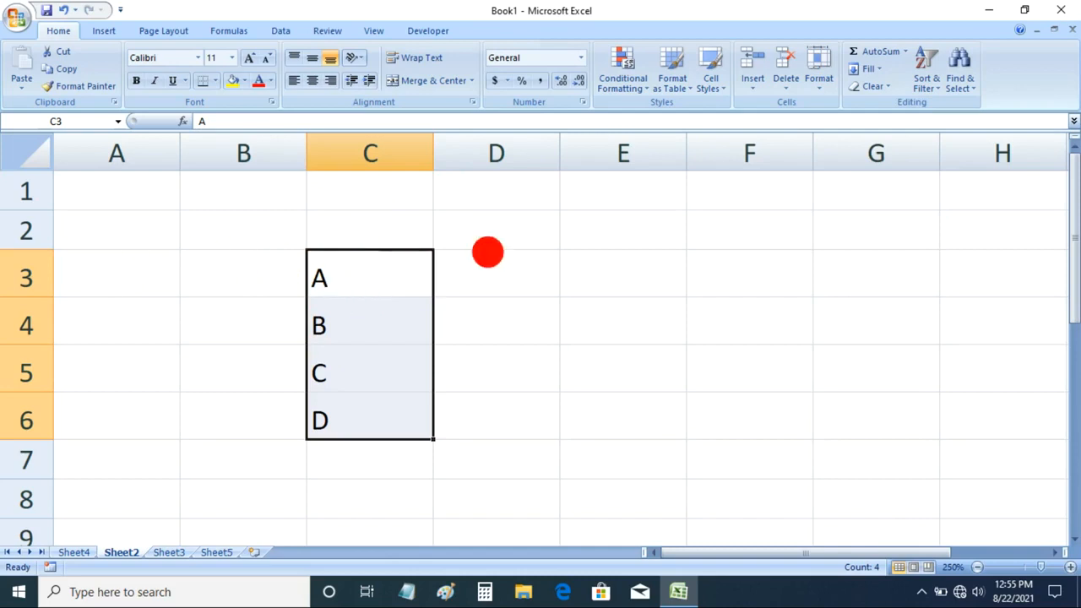
click(818, 80)
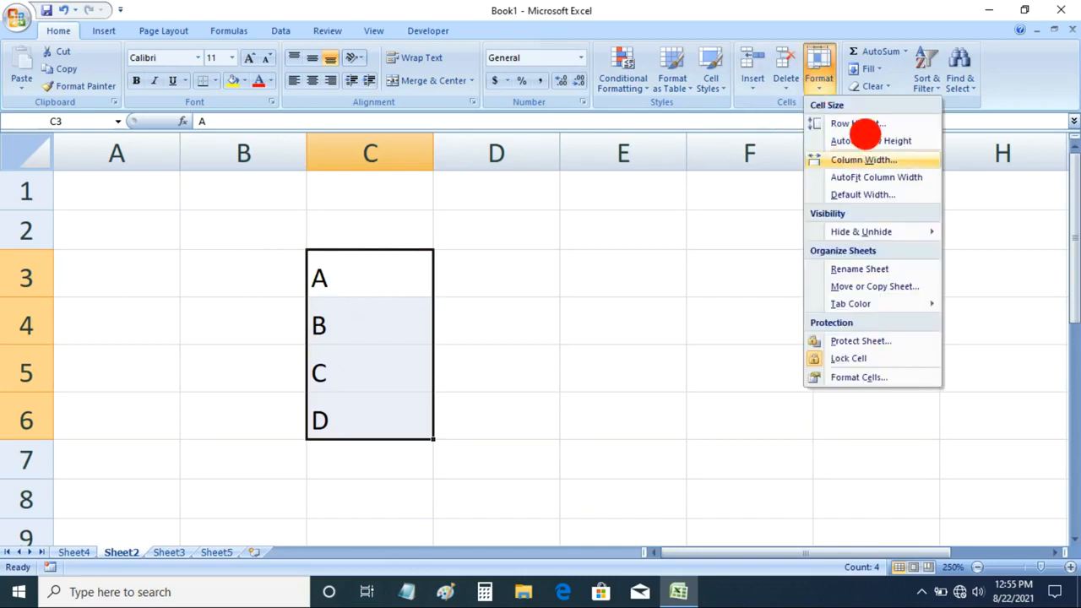
click(862, 140)
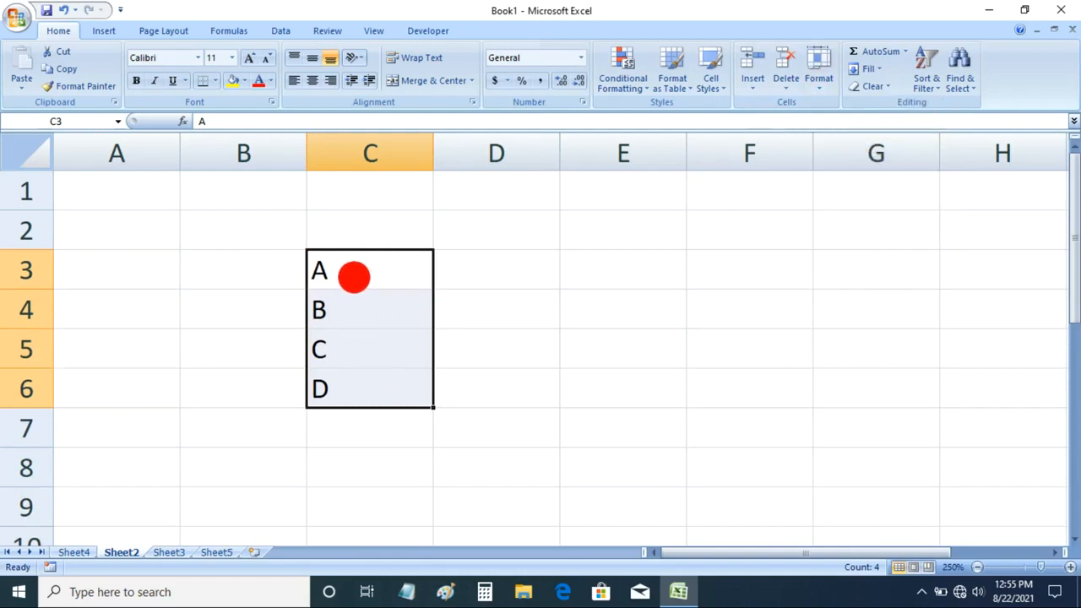
key(ctrl+z)
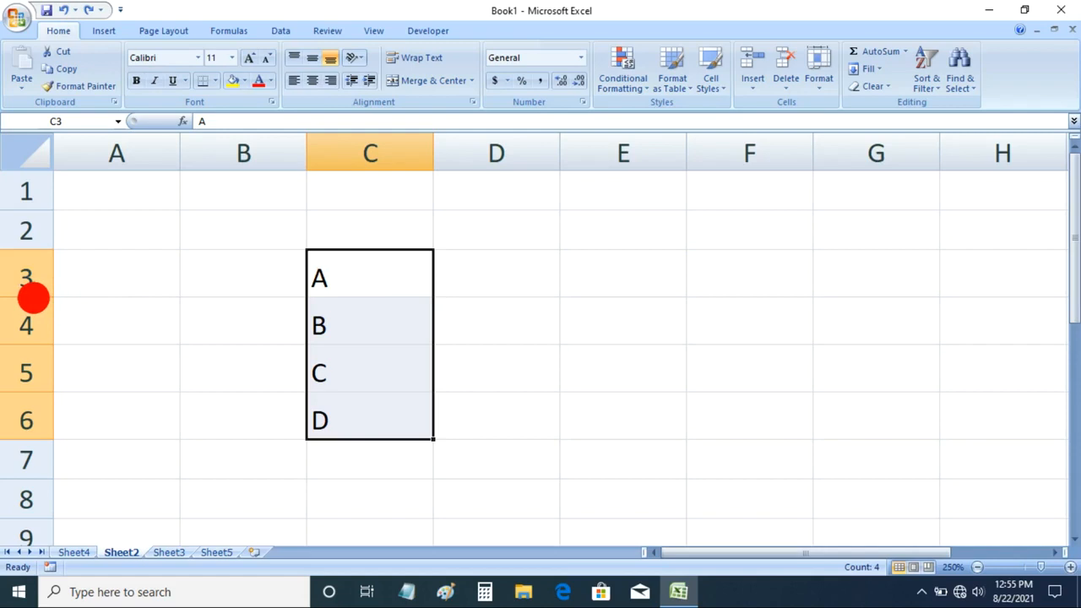
Step: Manually shrink row 3 and the remaining letter rows through row 6 to match the height of the surrounding rows
drag(33, 297, 34, 289)
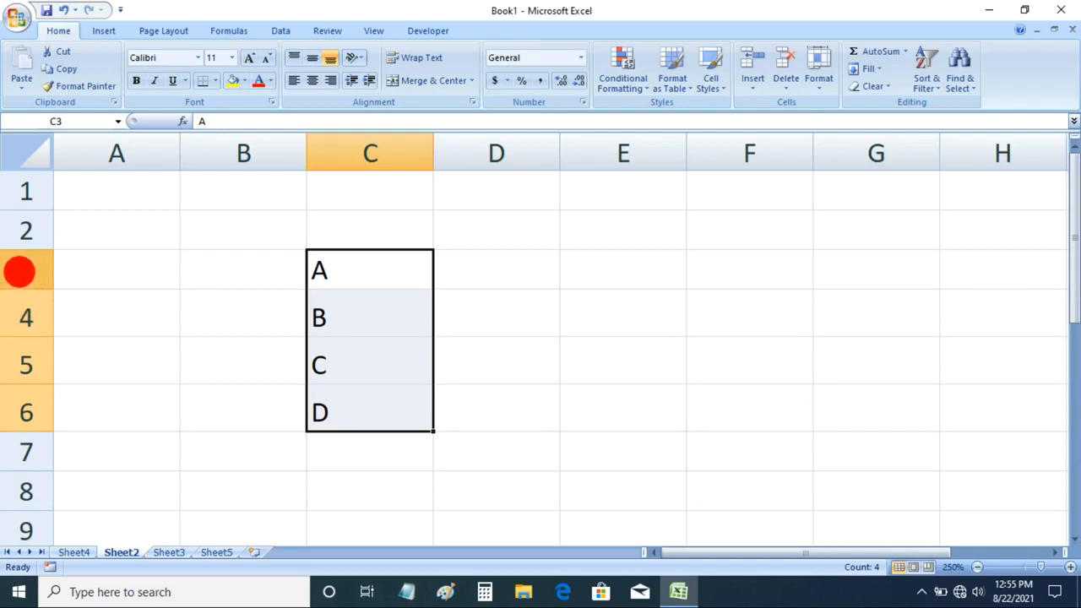
drag(18, 271, 34, 425)
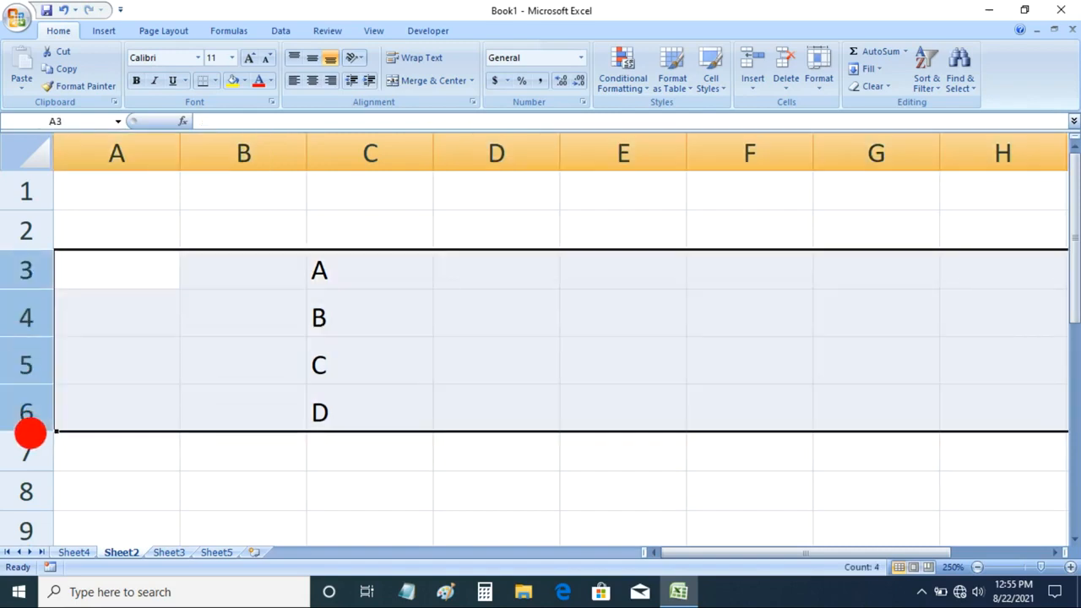
drag(25, 430, 25, 422)
click(312, 269)
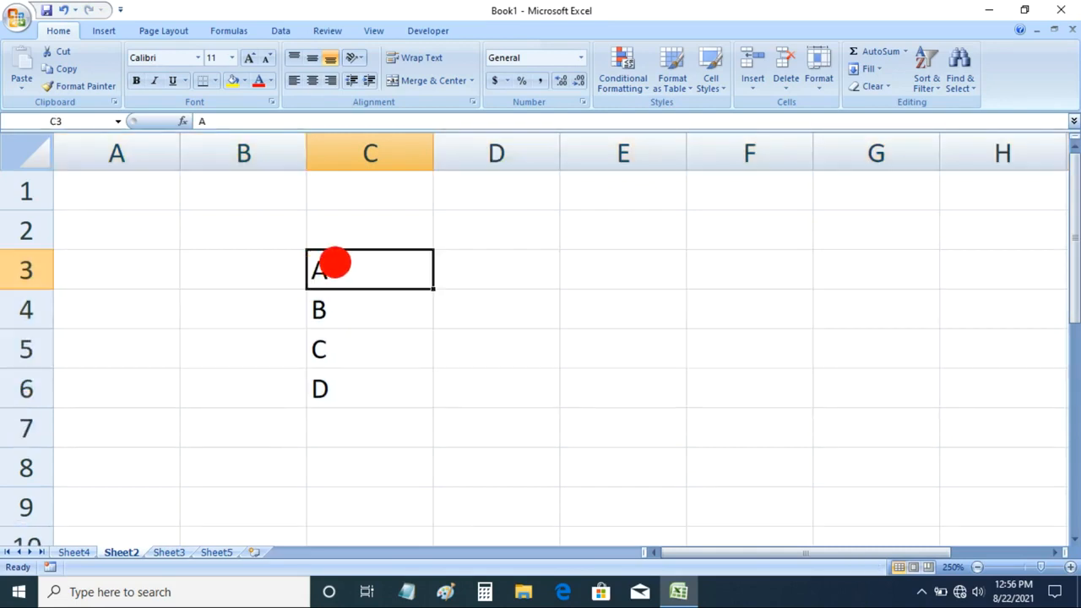
Step: Set the width of column C to 15 using cells C3 to C6, and AutoFit the column width to the letters
drag(343, 386, 372, 268)
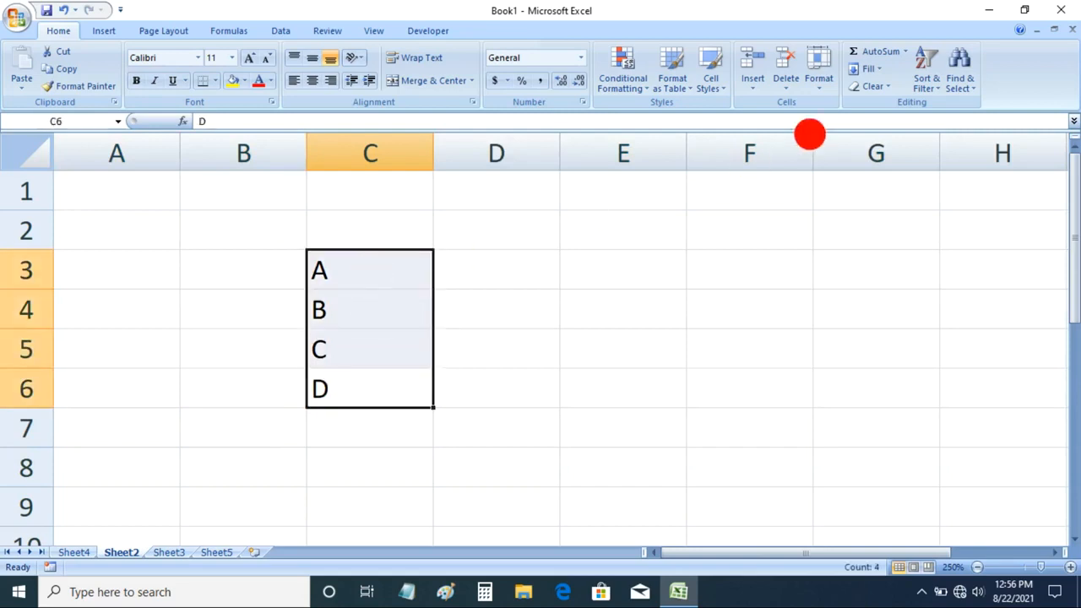
click(826, 88)
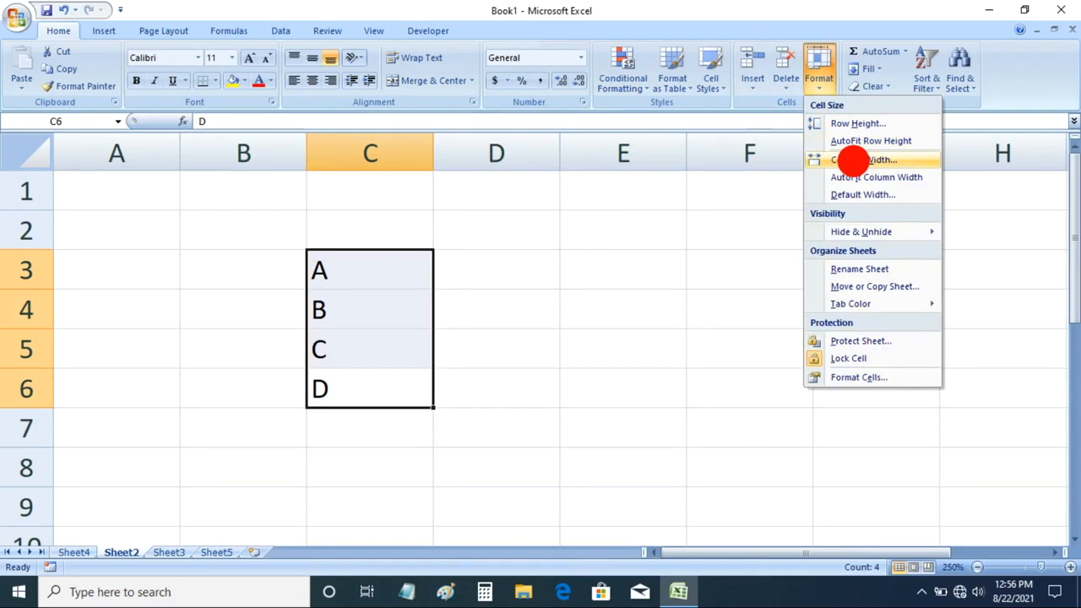
click(853, 160)
drag(702, 229, 762, 226)
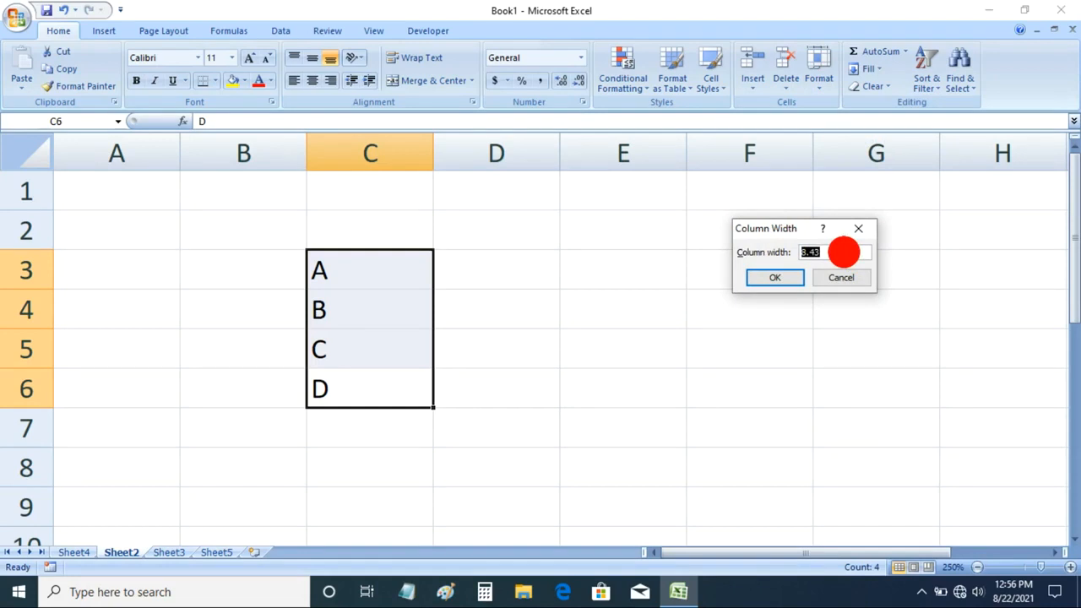
drag(789, 231, 575, 255)
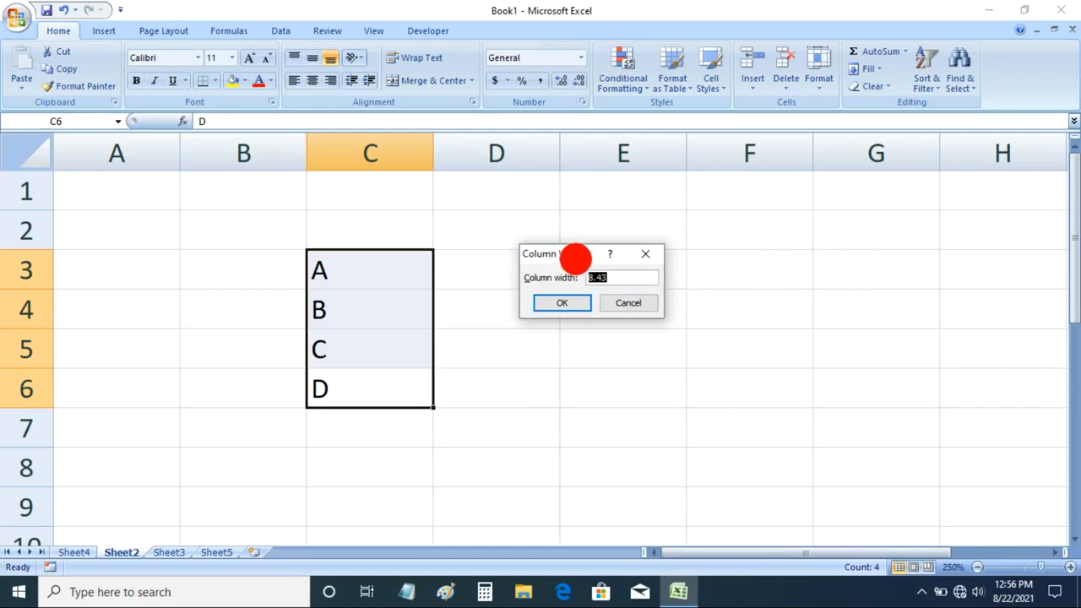
text(15)
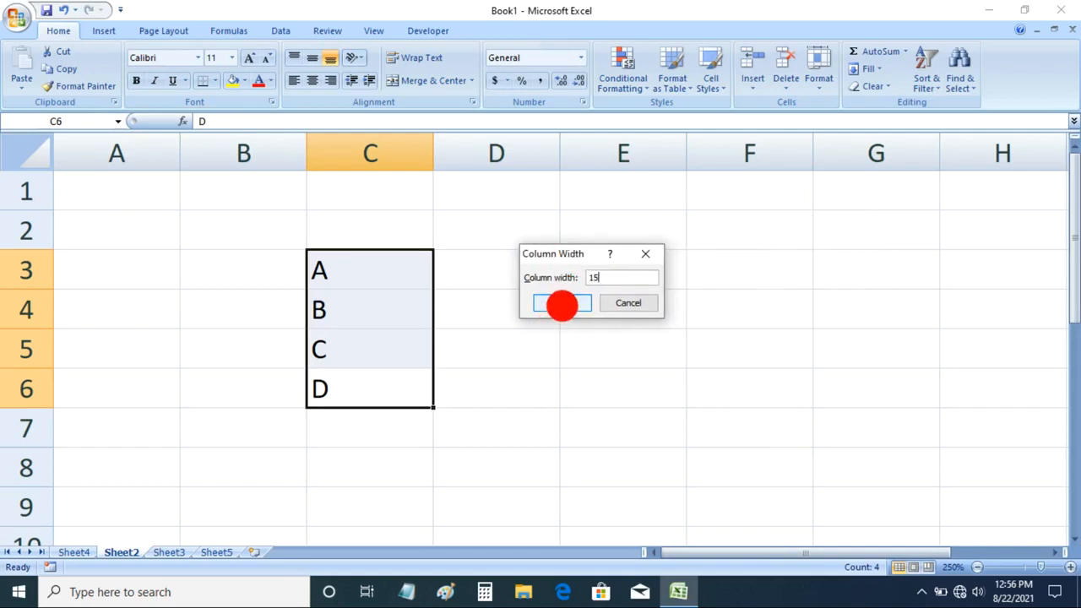
click(561, 302)
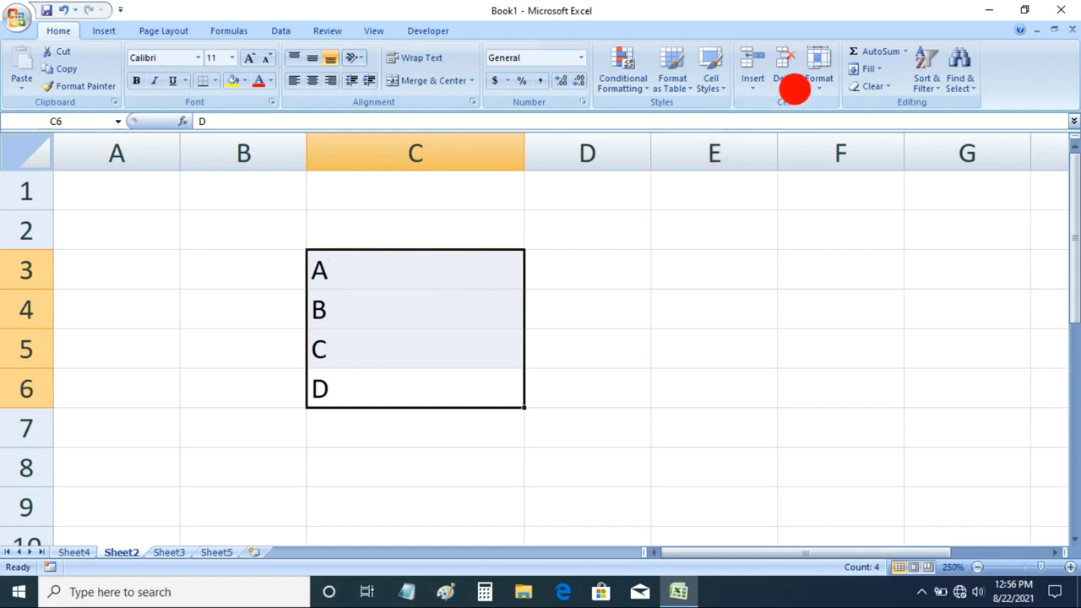
click(810, 83)
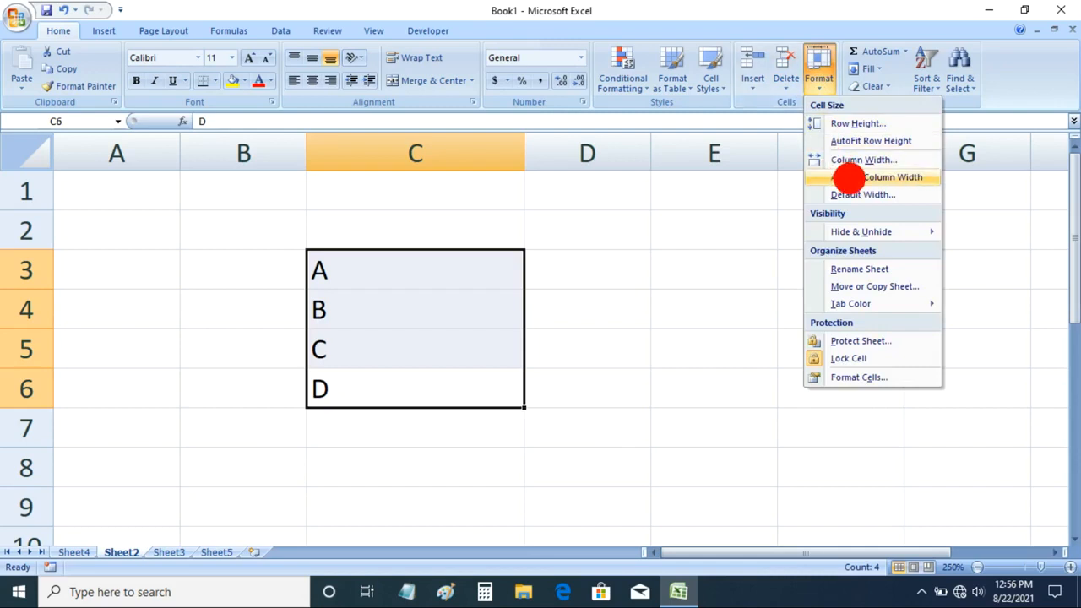
click(849, 177)
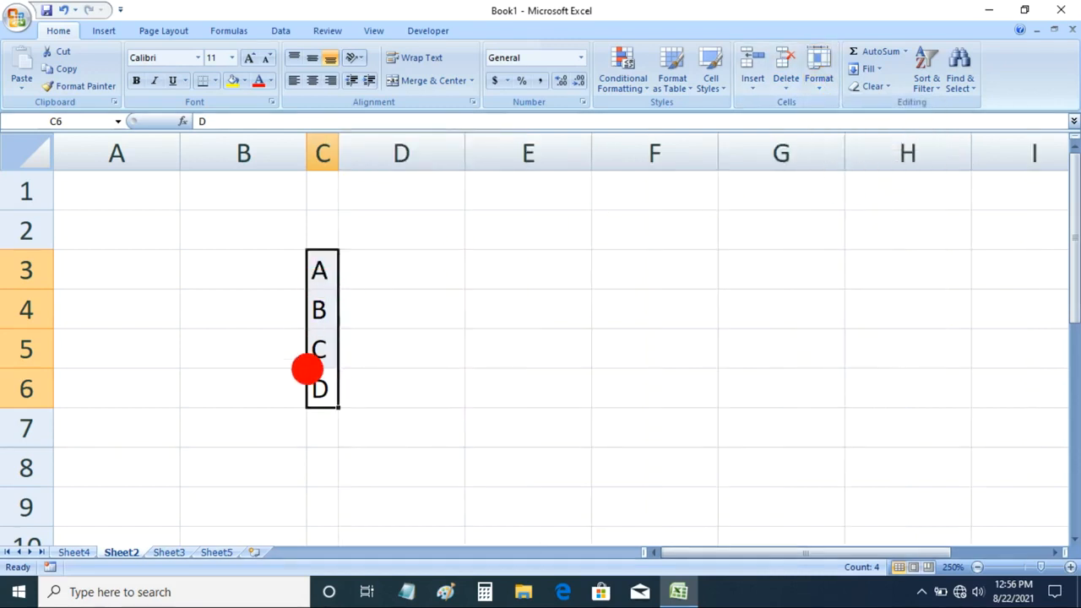
Step: Change cell C3 to ABC and AutoFit the column width for cells C3 to C6
click(327, 272)
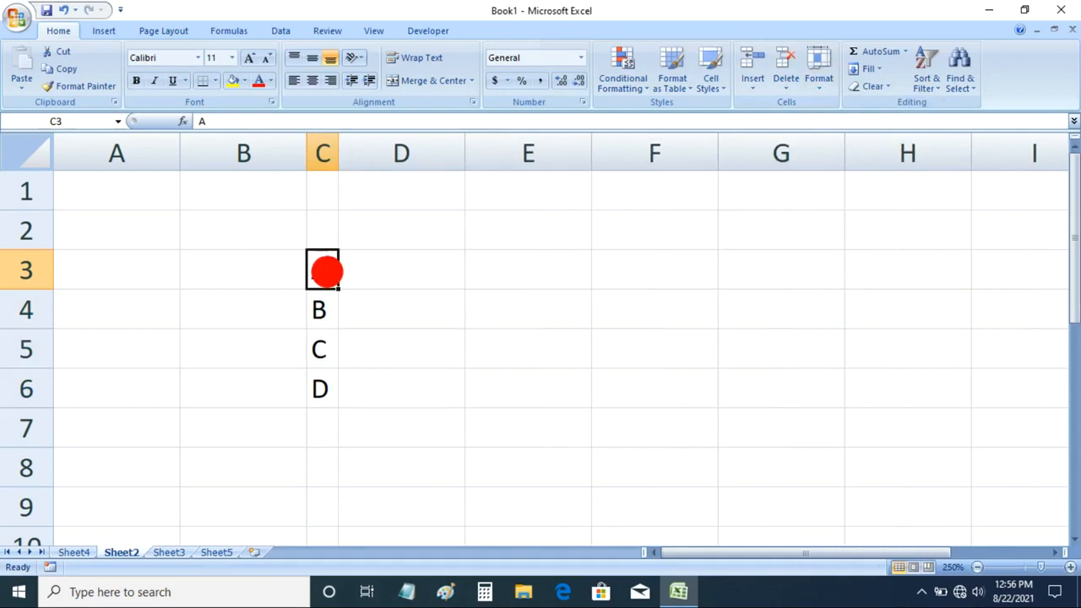
double_click(325, 271)
text(BC)
click(396, 252)
drag(319, 266, 353, 370)
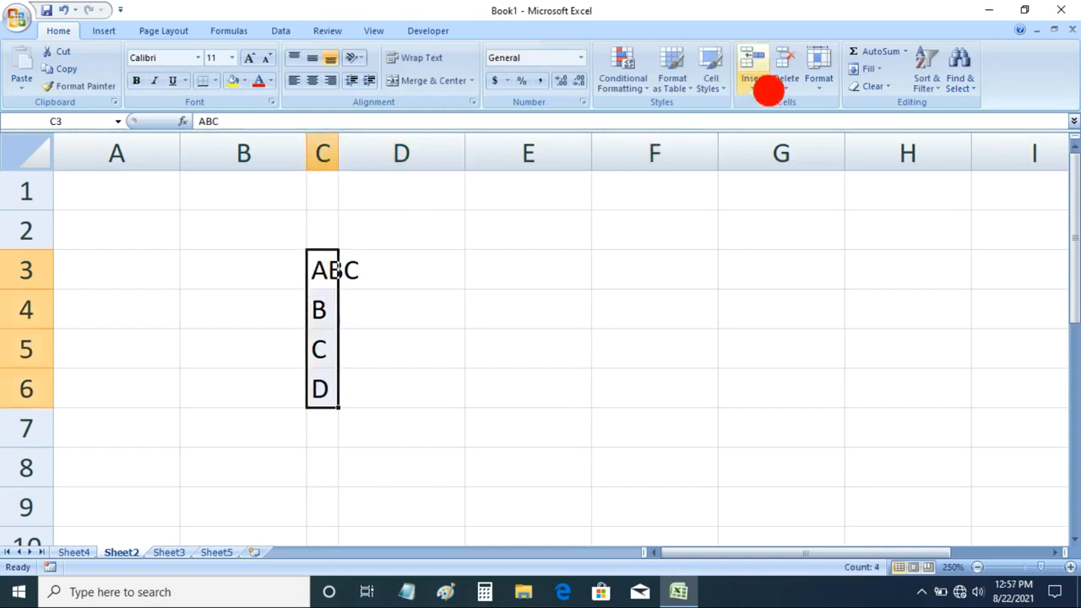
click(818, 71)
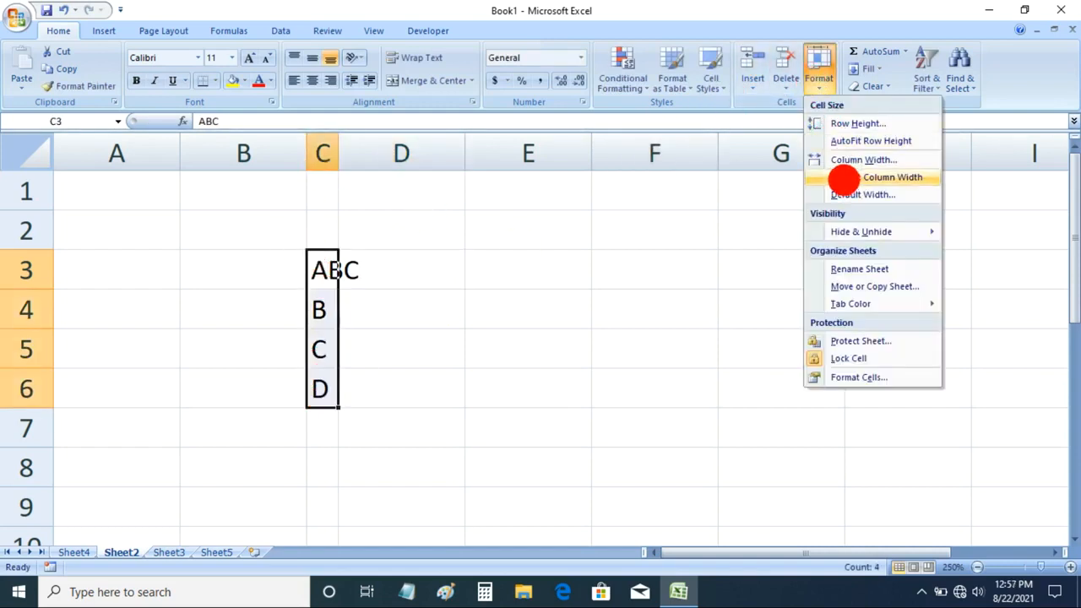
click(844, 178)
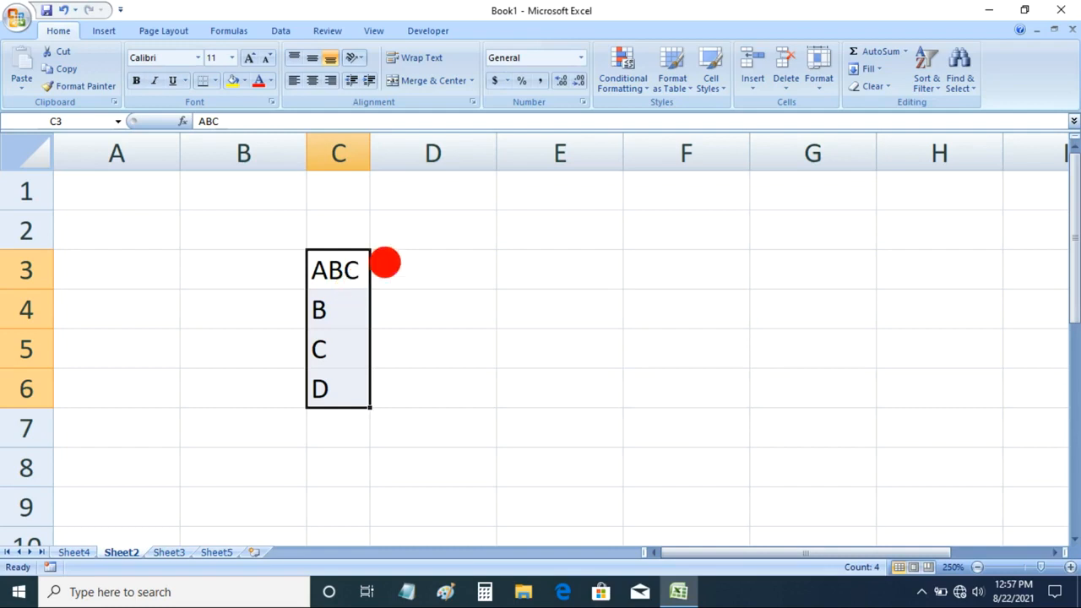
Step: Widen column C by hand, and refit it to its contents directly from the column border
drag(369, 162, 448, 213)
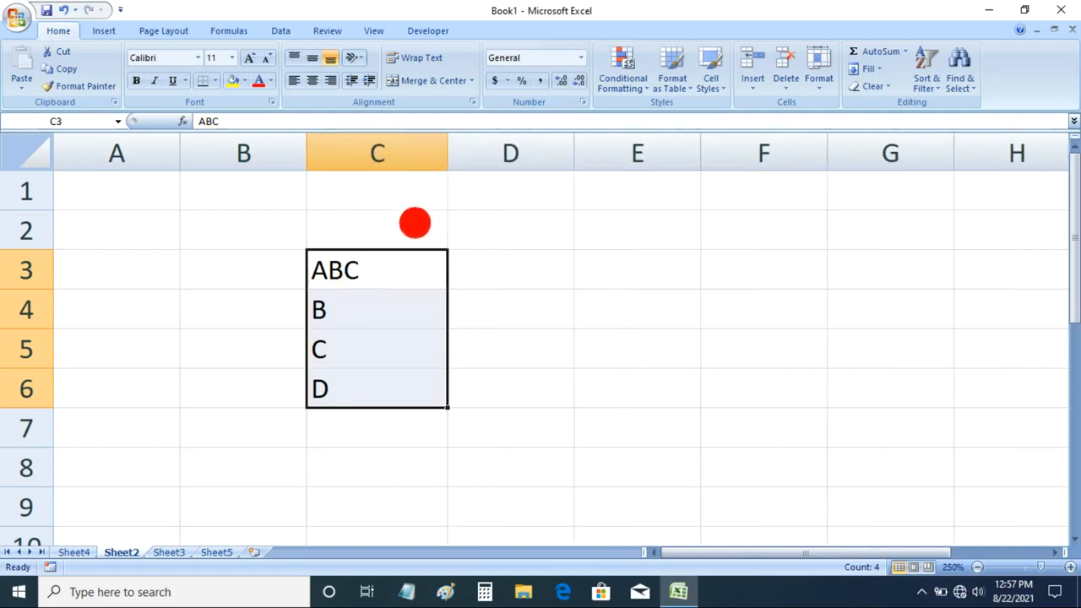
click(391, 159)
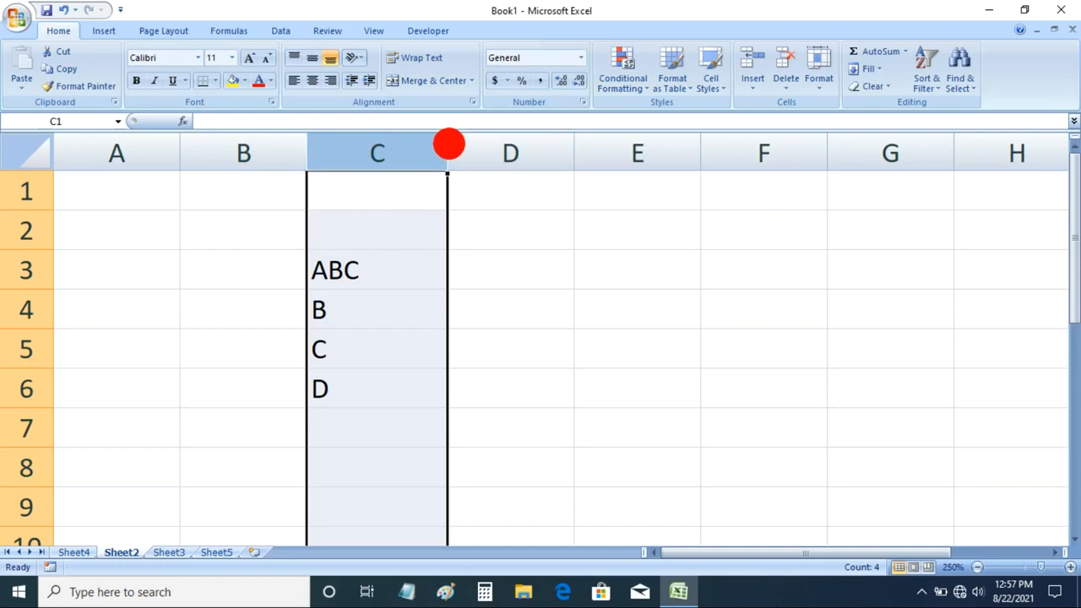
double_click(448, 144)
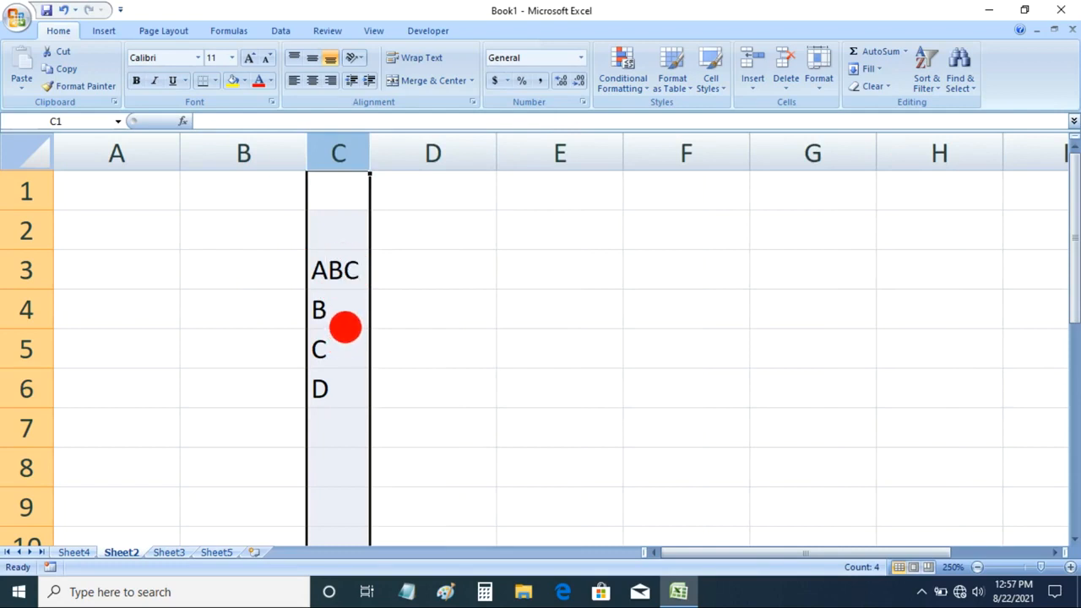
Step: Hide row 3, the row holding ABC, from its cell in column C
click(658, 222)
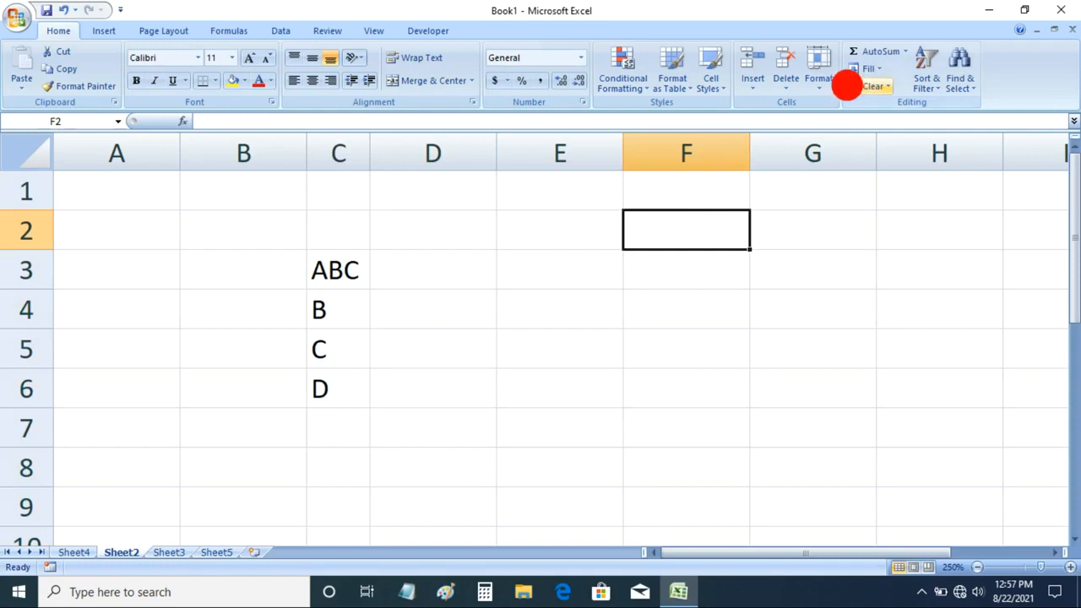
click(831, 80)
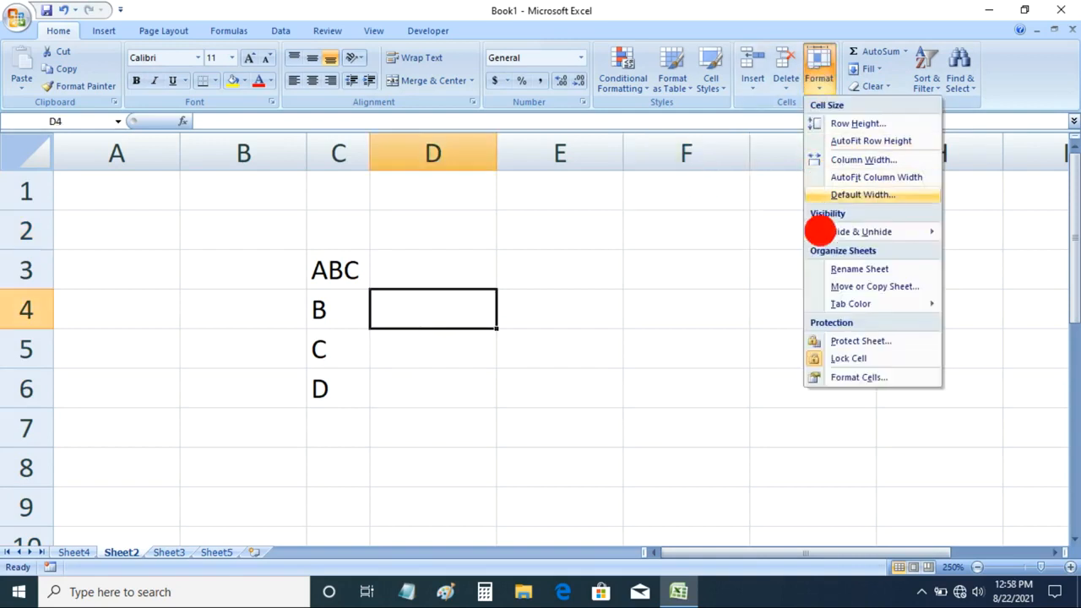
mouse_move(826, 235)
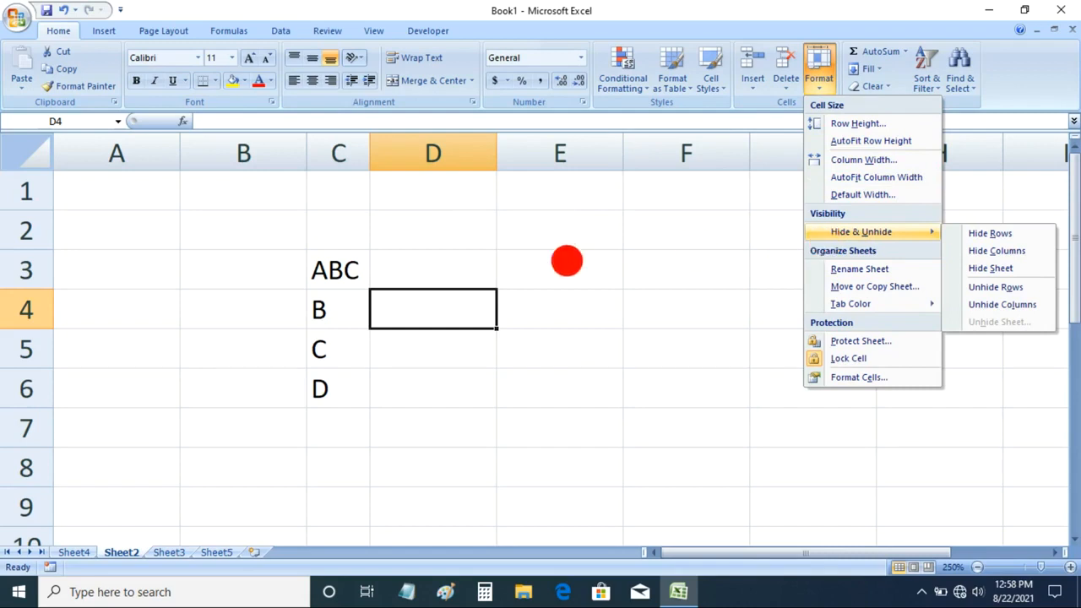
click(338, 268)
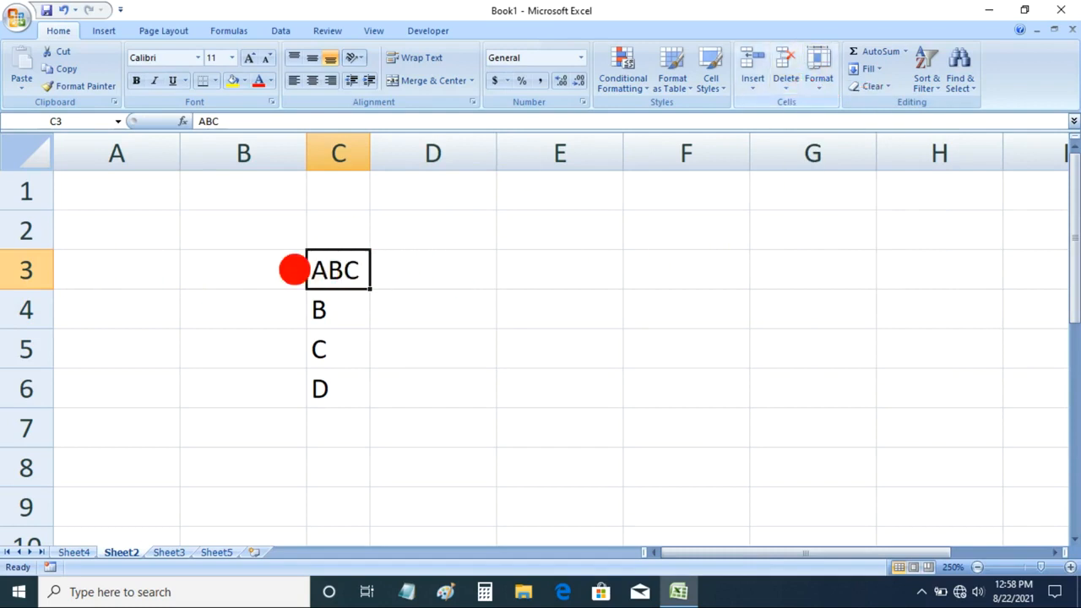
click(818, 80)
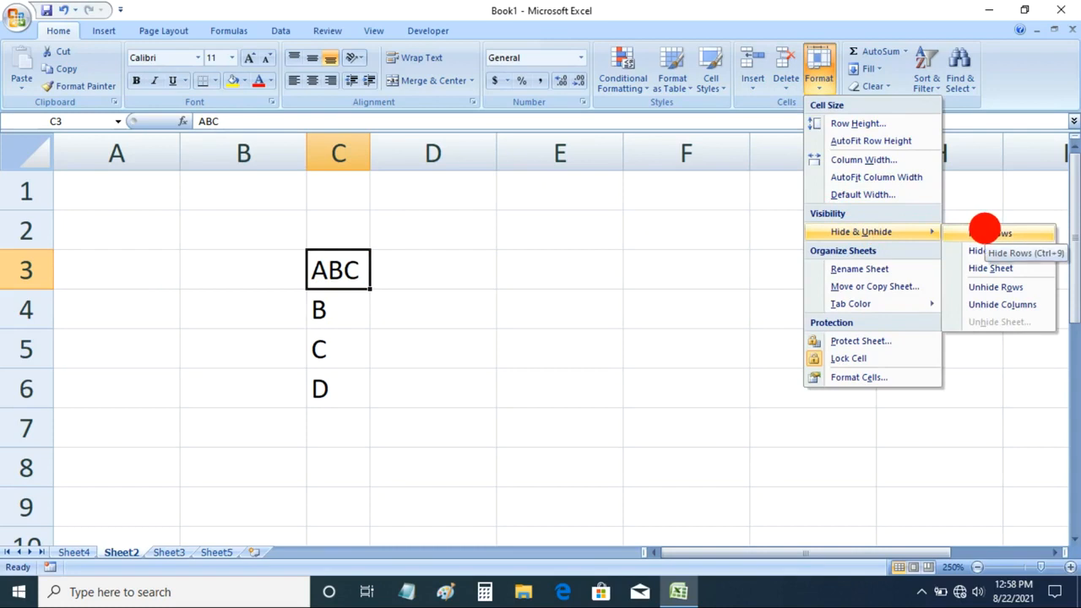
click(985, 231)
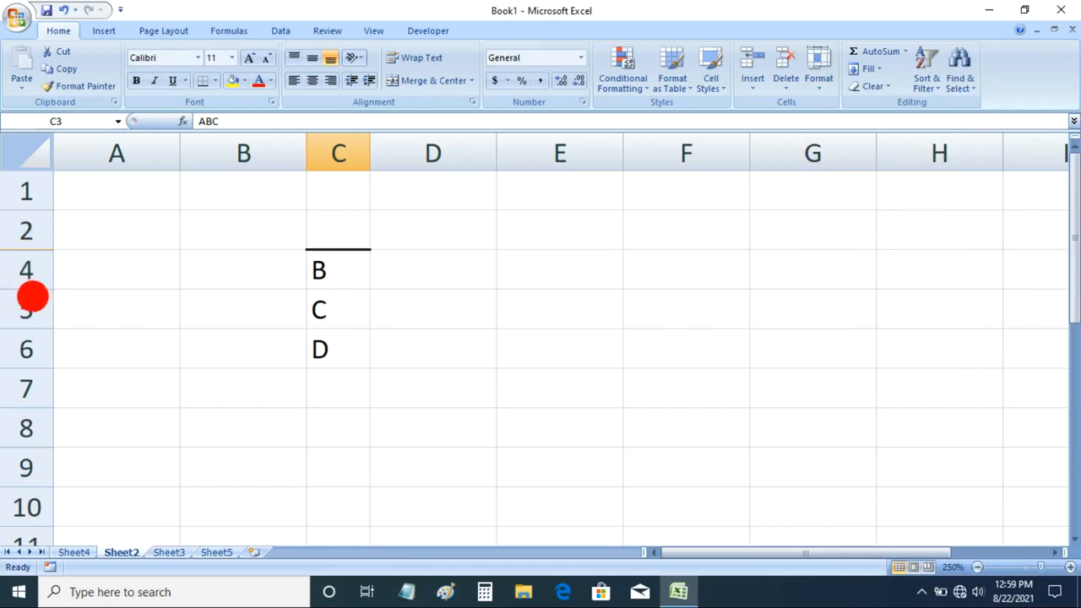
Step: Hide column C from cell C4, and undo both the column hiding and the earlier row 3 hiding
click(334, 271)
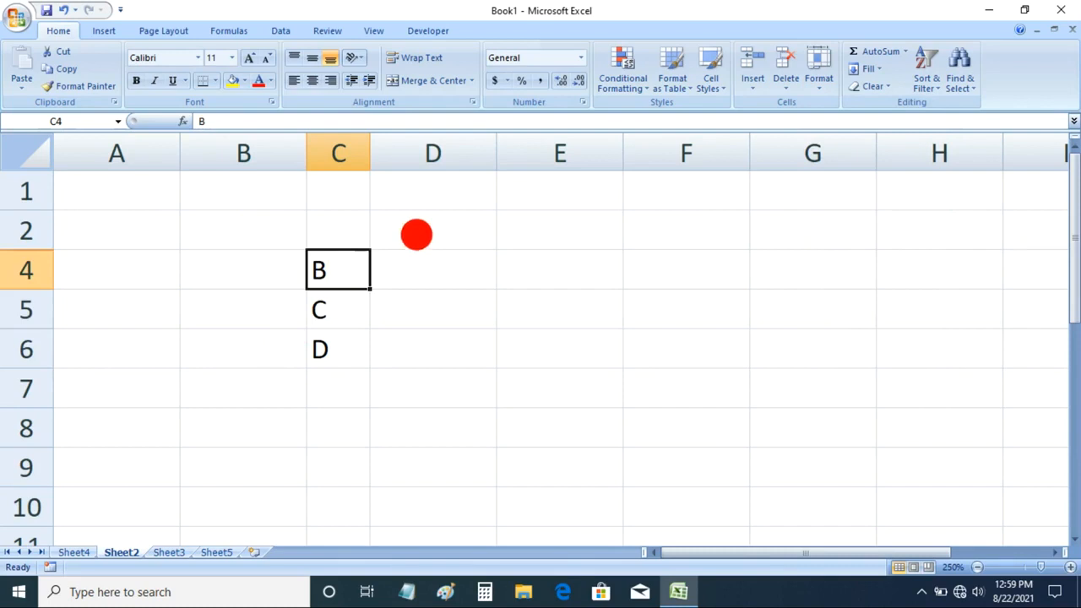
click(815, 80)
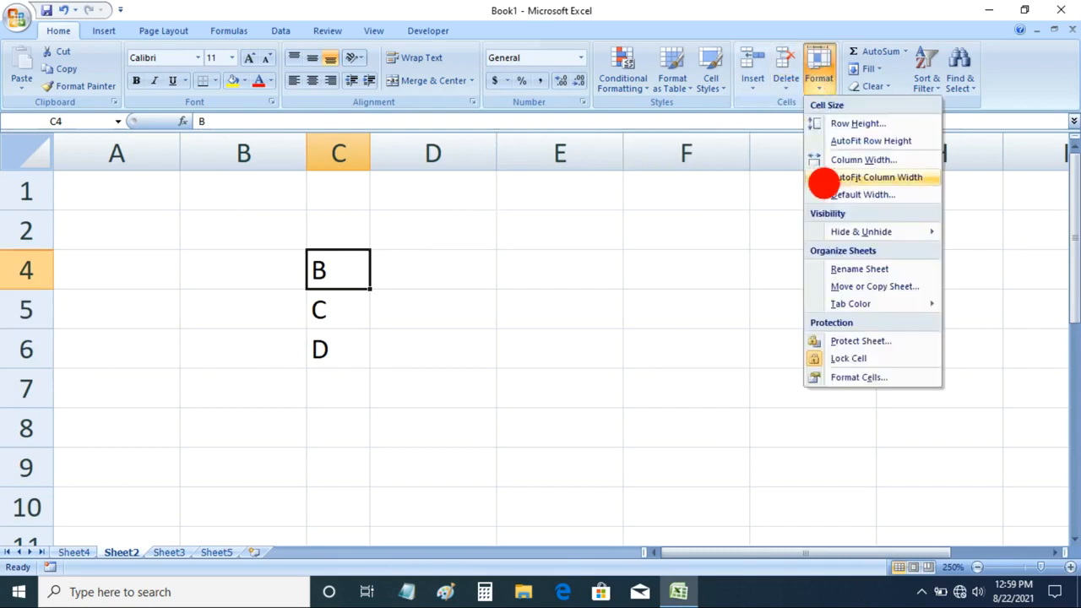
mouse_move(934, 224)
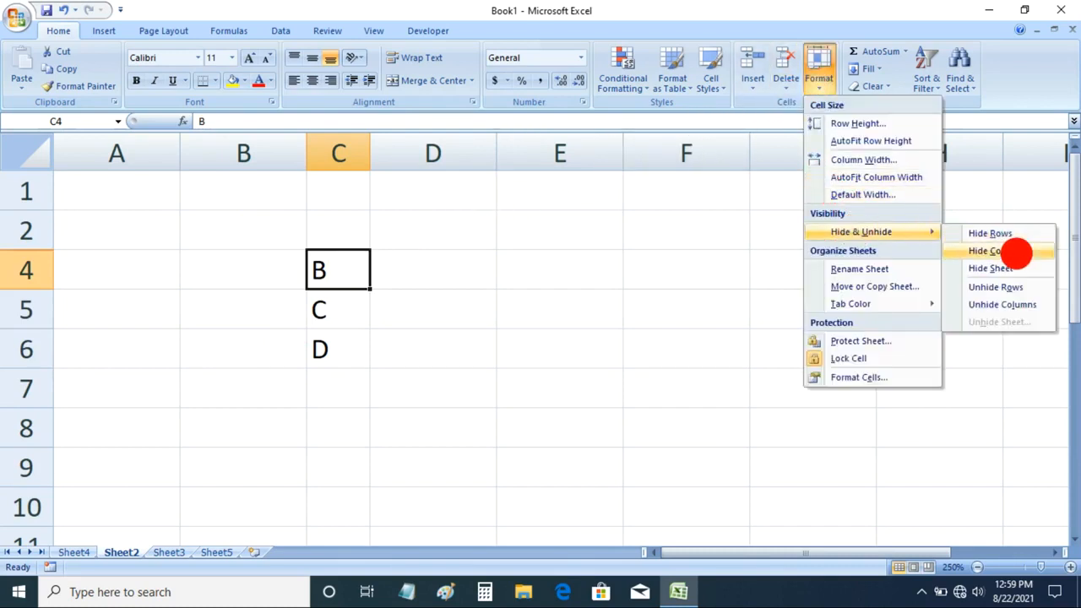
click(1013, 251)
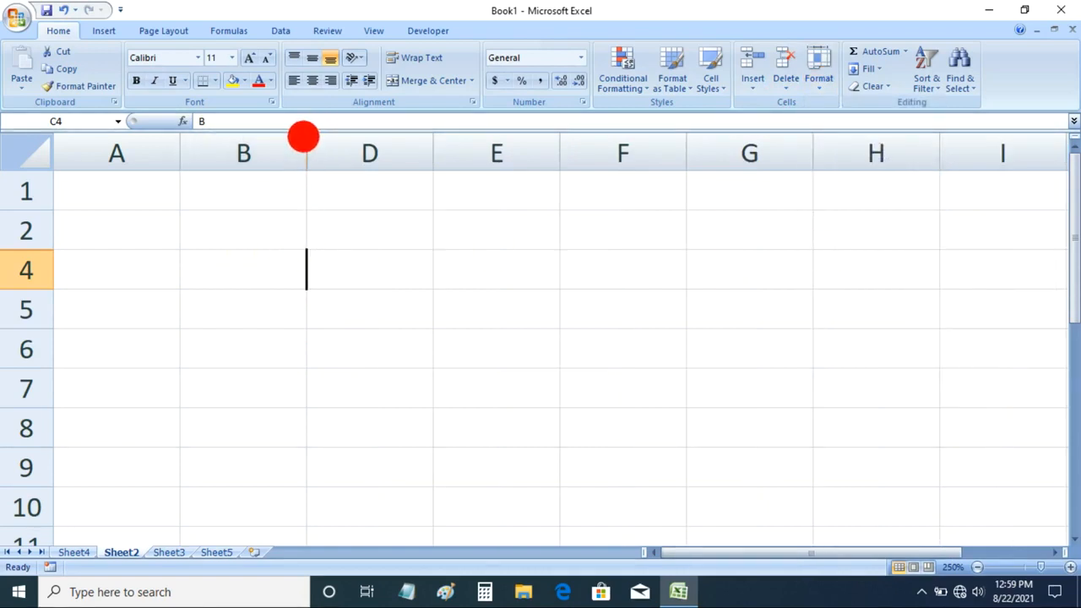
key(ctrl+z)
key(ctrl+z)
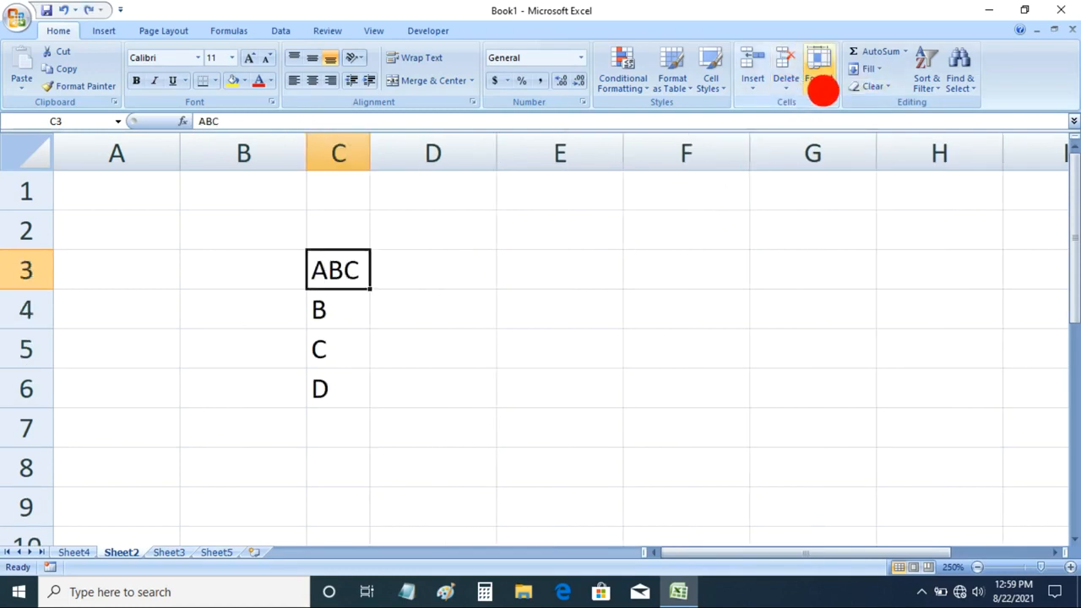
Step: Hide Sheet2 and unhide it again from the workbook's hidden sheets
click(819, 83)
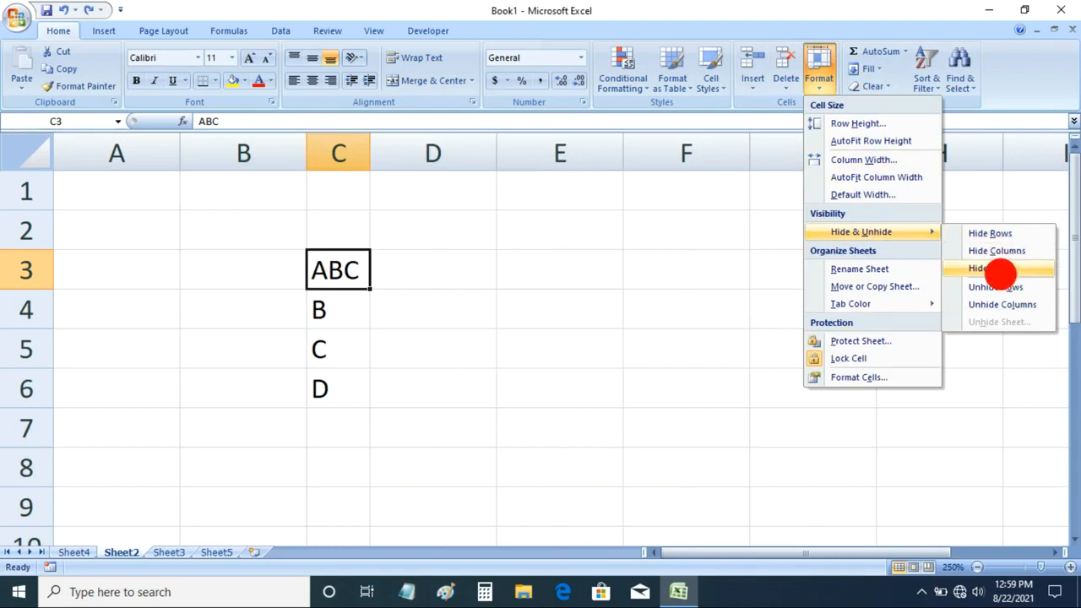
click(999, 268)
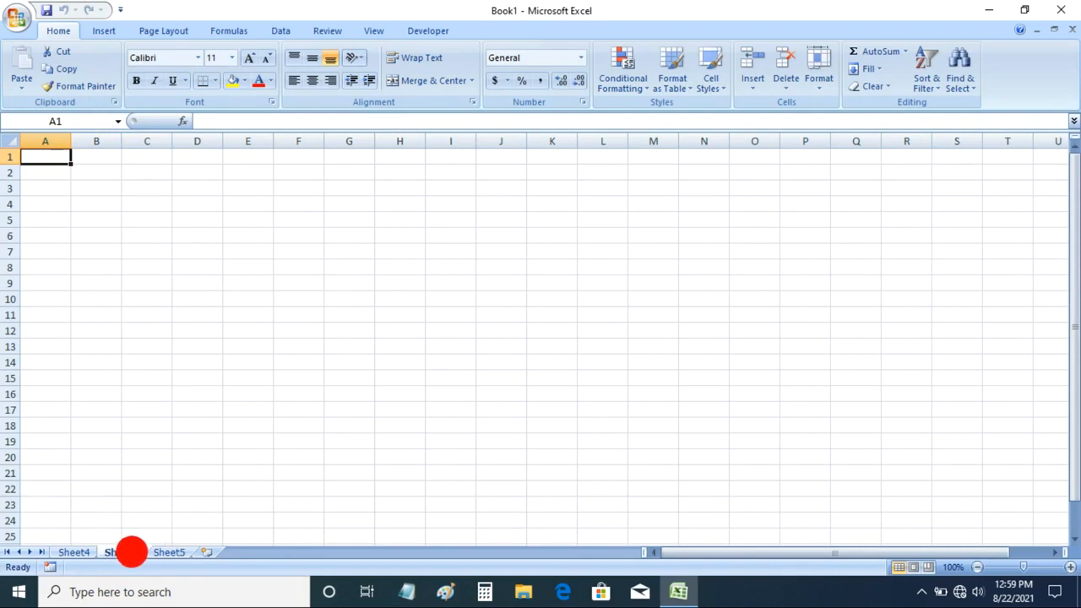
click(824, 79)
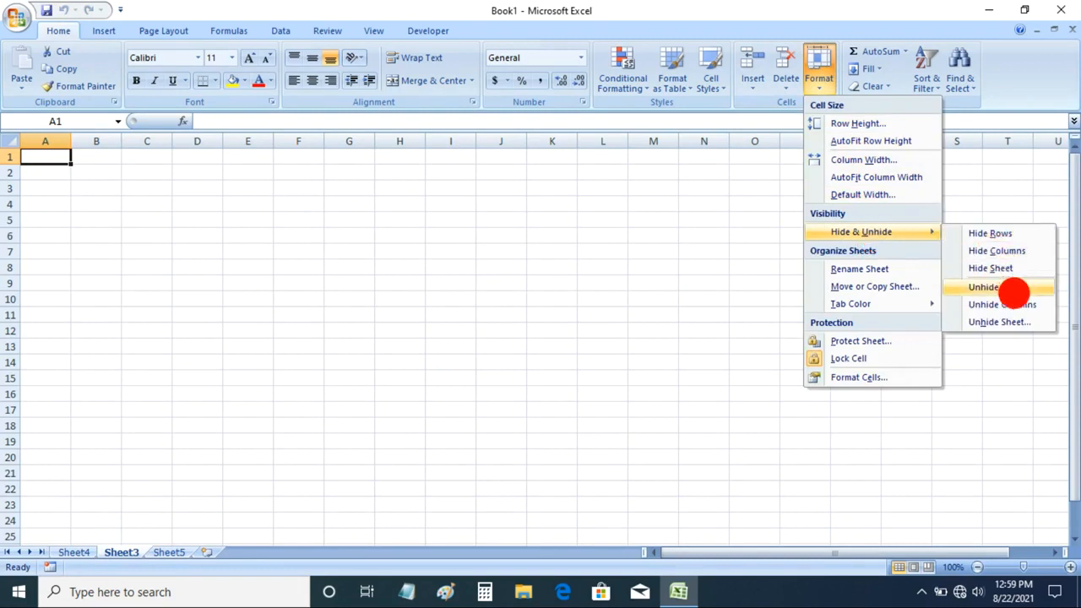
click(1003, 321)
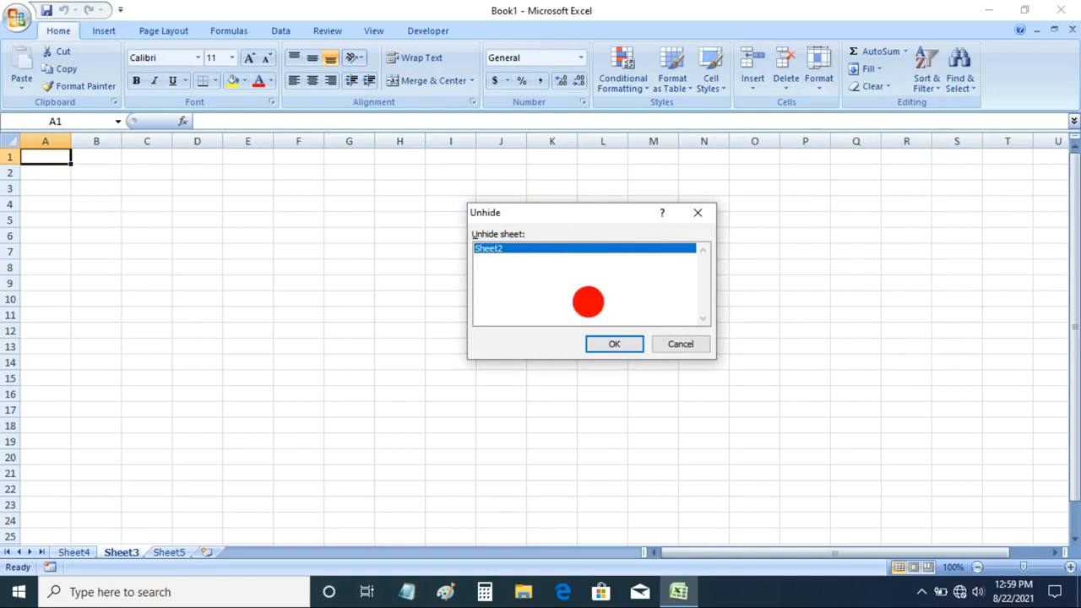
click(614, 344)
click(413, 304)
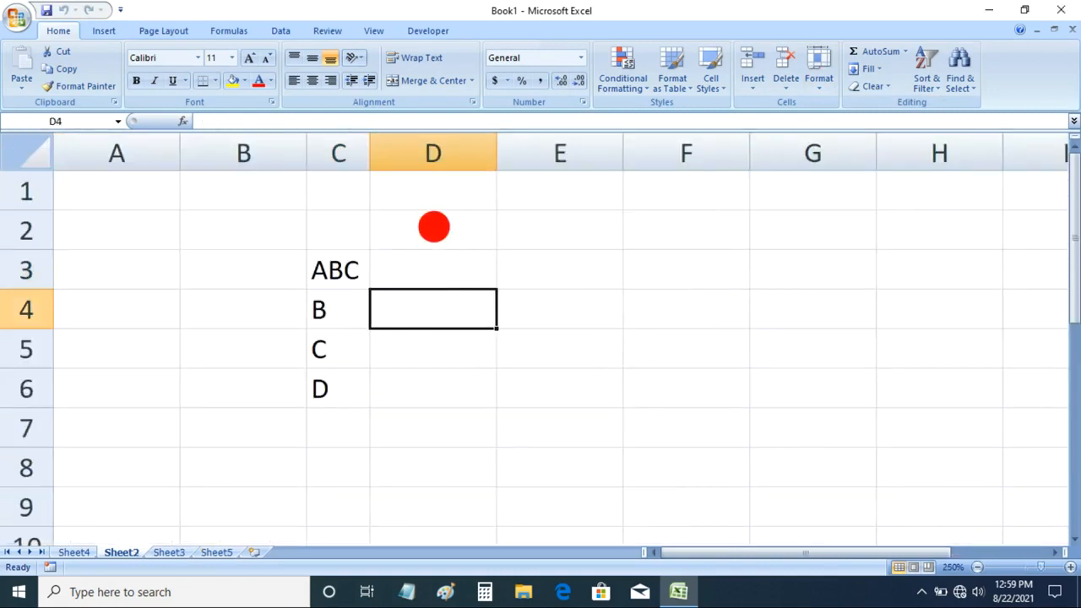
Step: Enter 25 in each of the cells E3, E4 and E5
click(433, 226)
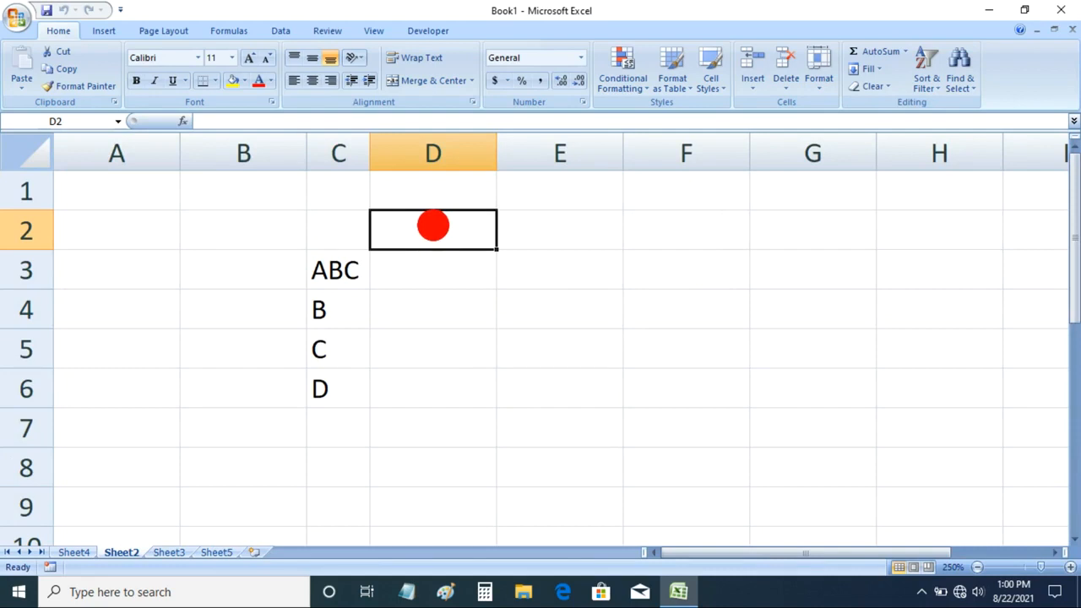
click(557, 300)
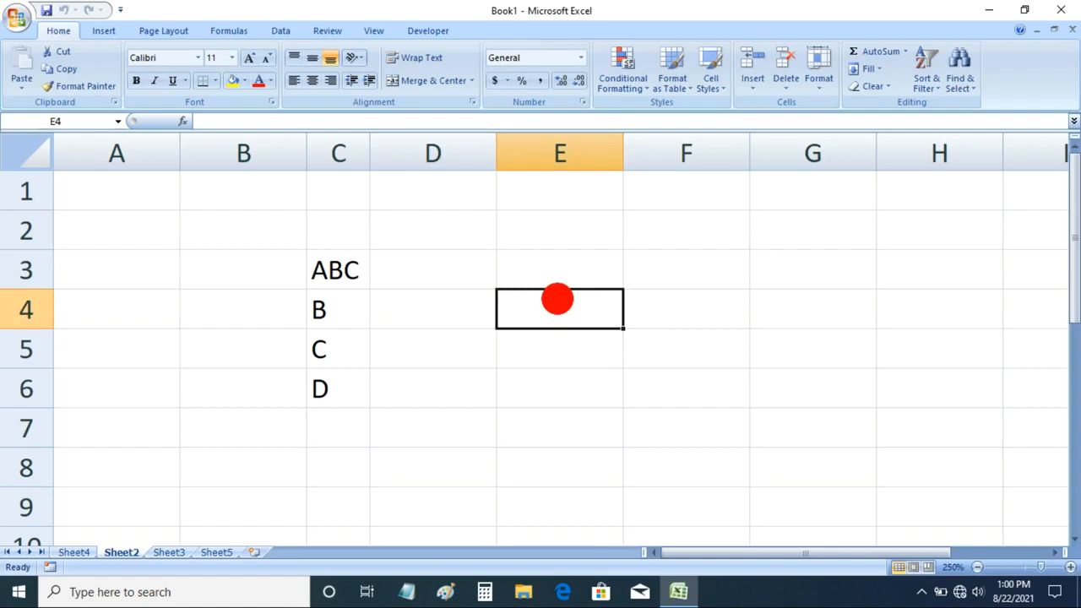
click(564, 274)
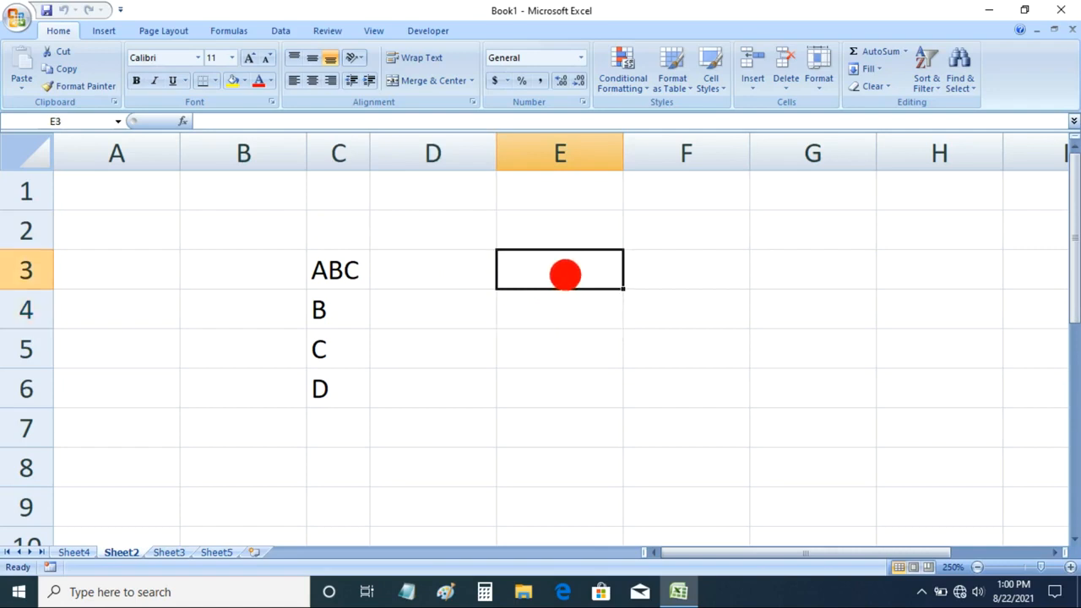
text(25)
key(Return)
text(25)
key(Return)
text(25)
key(Return)
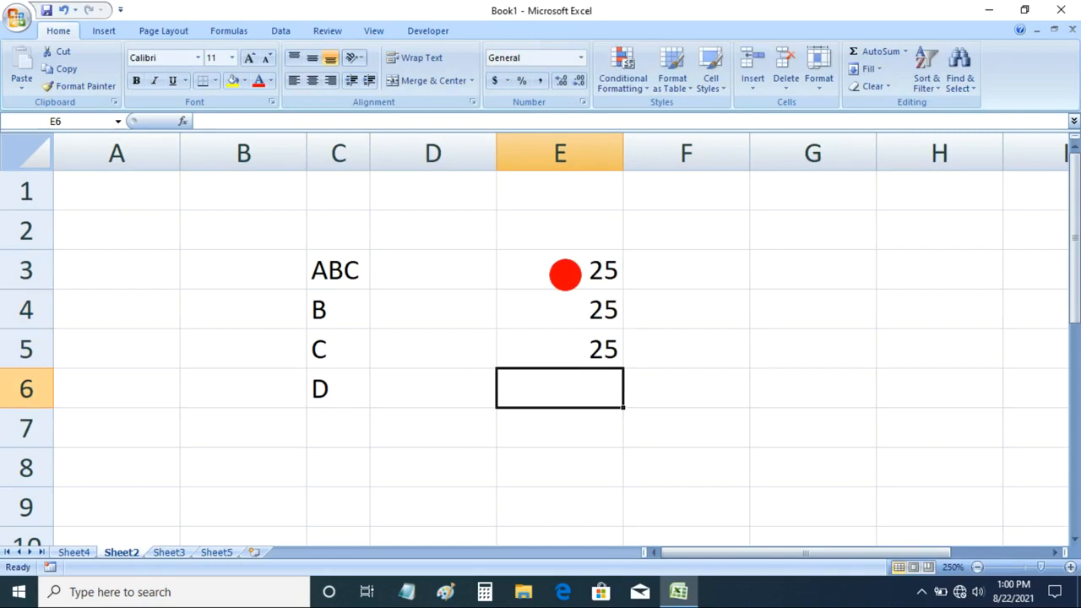
Step: Total cells E3 to E5 in cell E6 with AutoSum
click(565, 274)
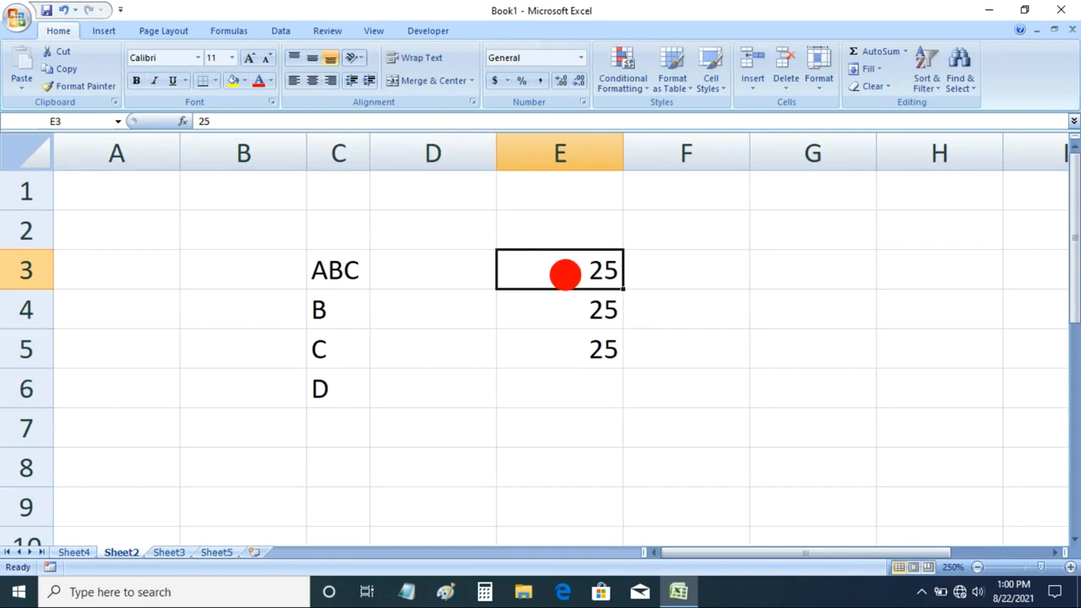
key(shift+Down)
key(shift+Down)
key(shift+Down)
key(shift+Up)
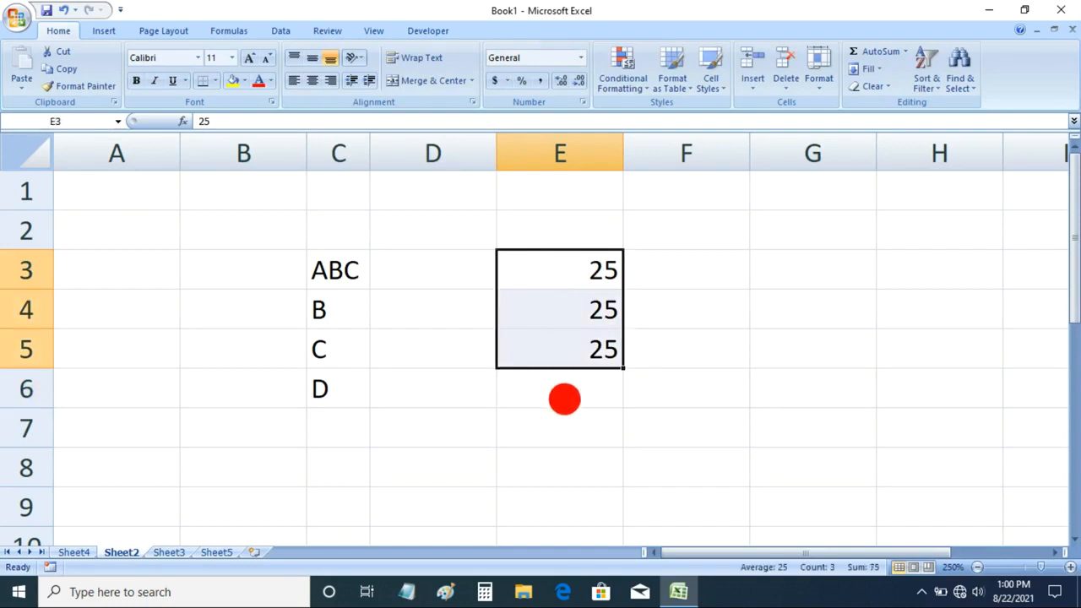
click(562, 397)
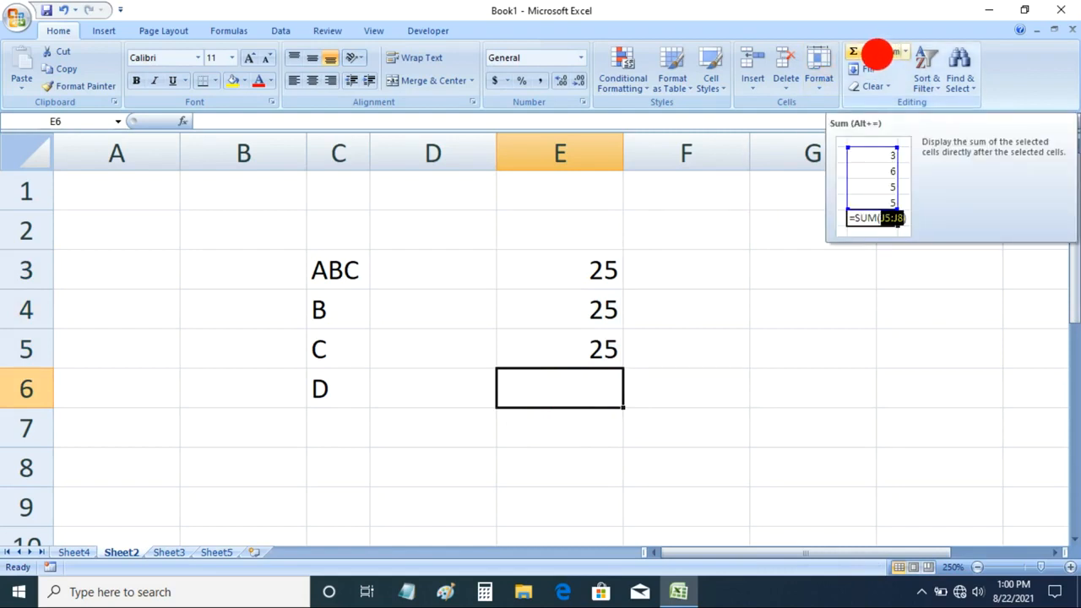
click(862, 47)
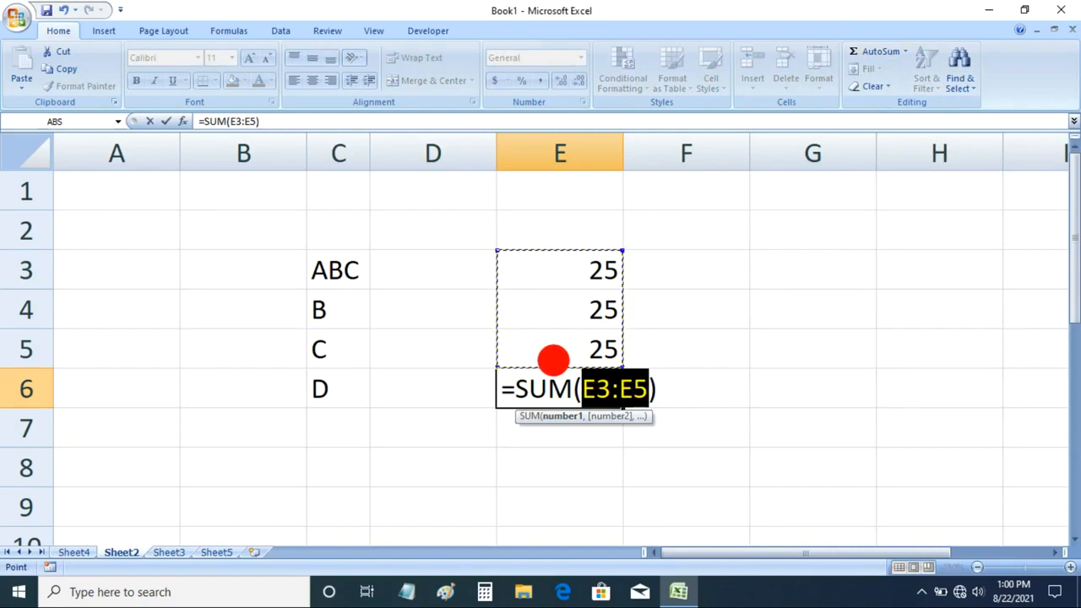
key(Return)
click(562, 385)
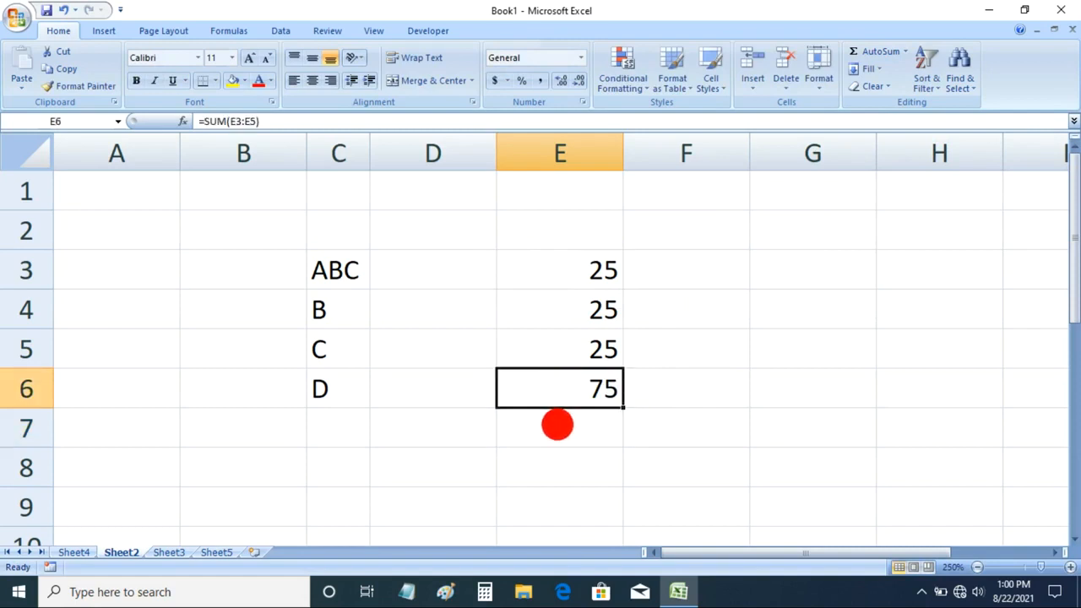
Step: Calculate the average of cells E3 to E6 in cell E7, and clear that cell
click(557, 425)
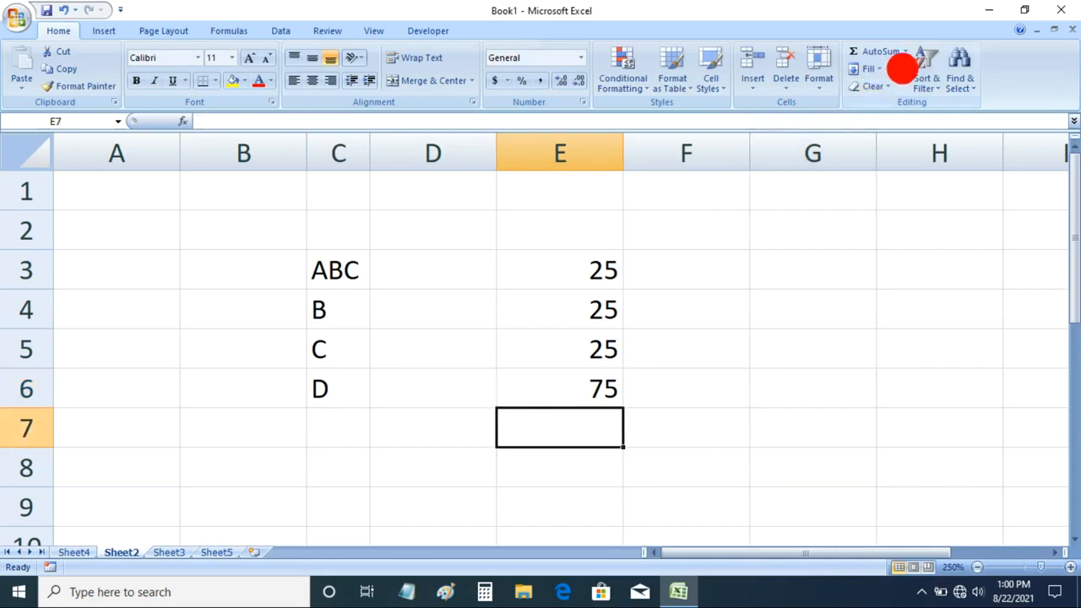
click(905, 57)
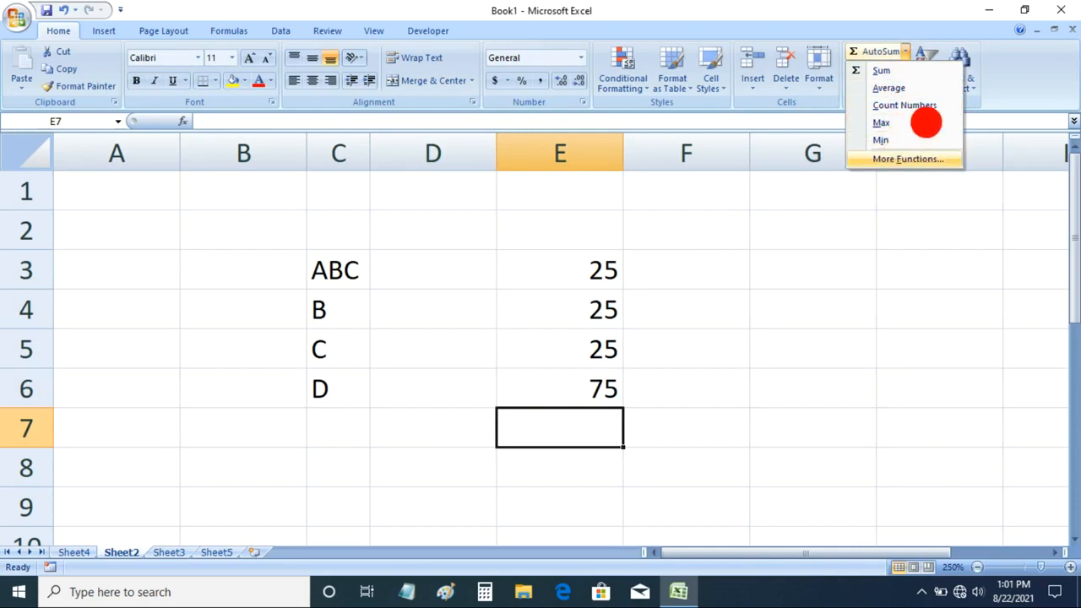
click(911, 88)
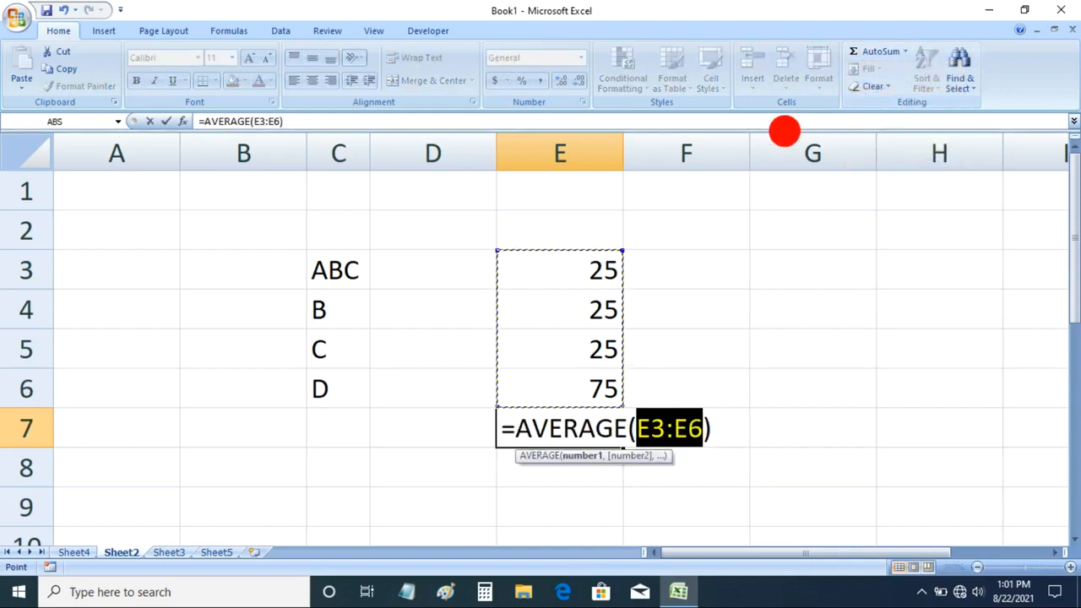
key(Return)
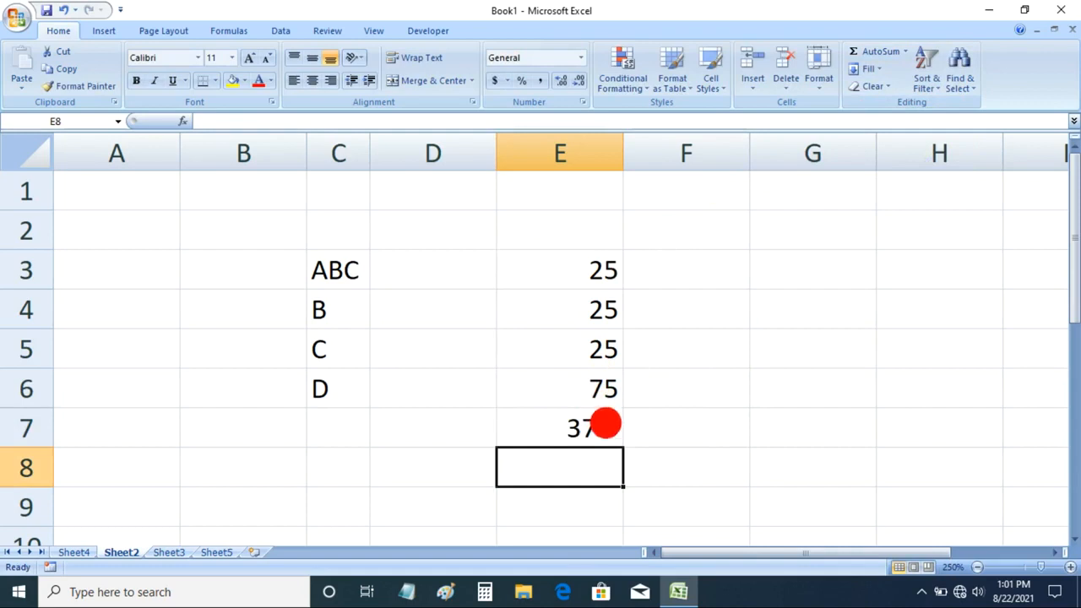
click(605, 435)
key(Delete)
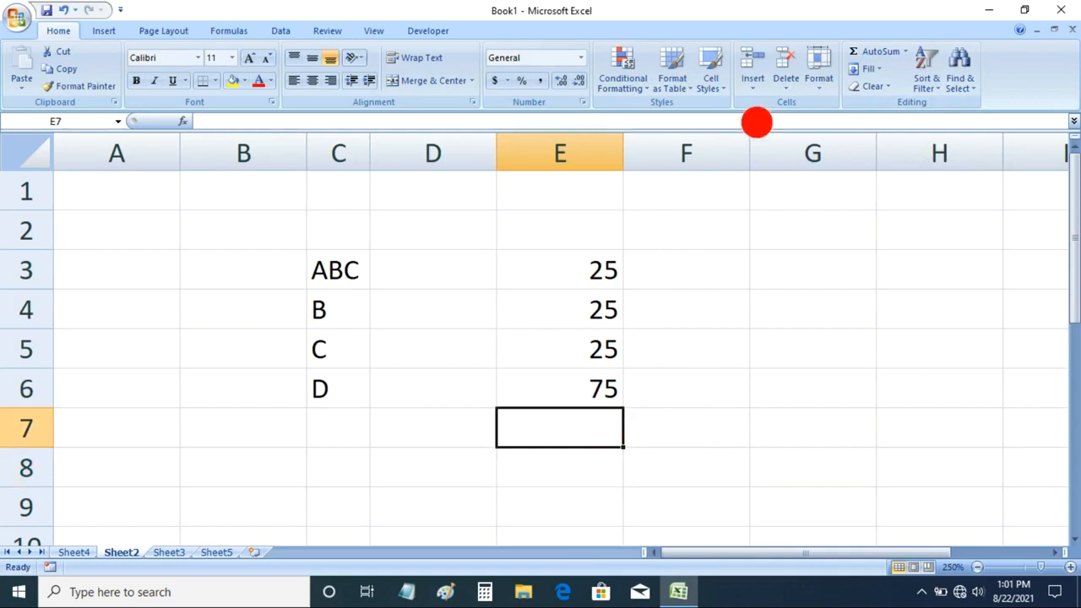
Step: Insert the Max function for cells E3 to E6 in cell E7 and review its source range
click(904, 50)
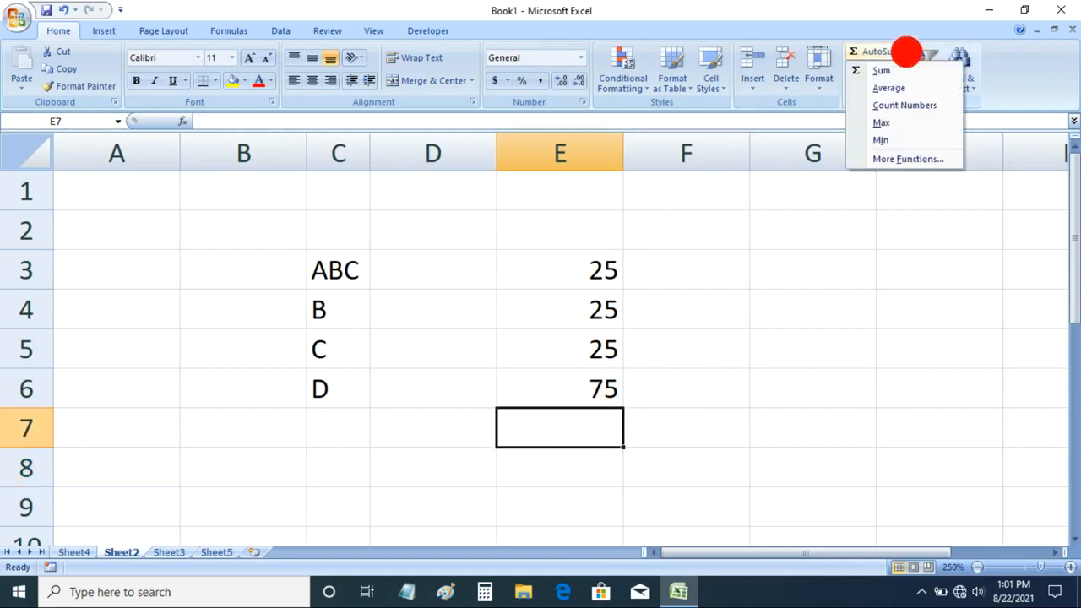
click(889, 121)
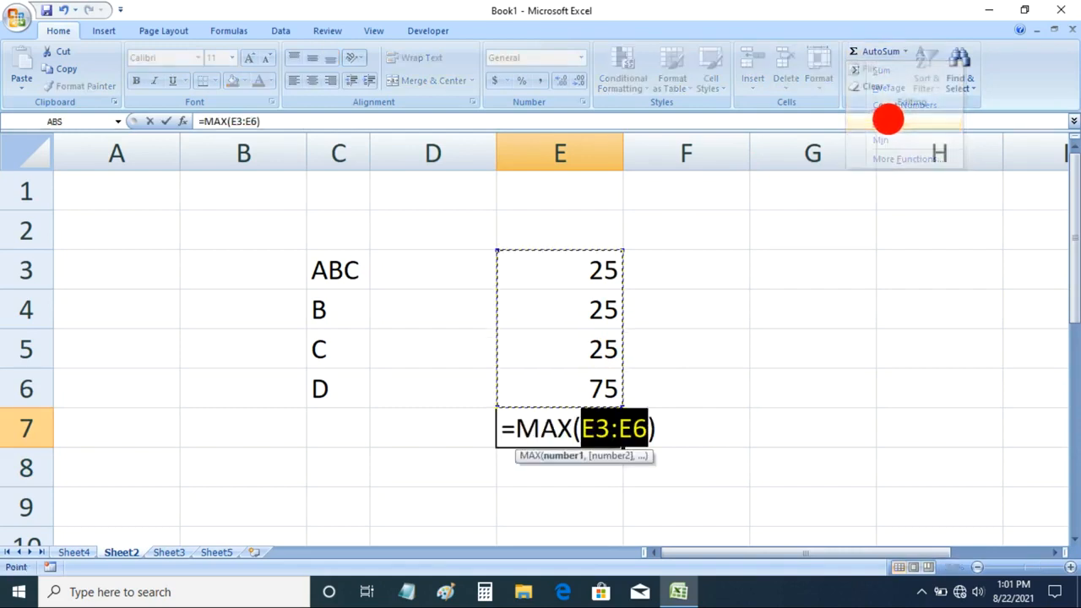
key(Return)
click(552, 429)
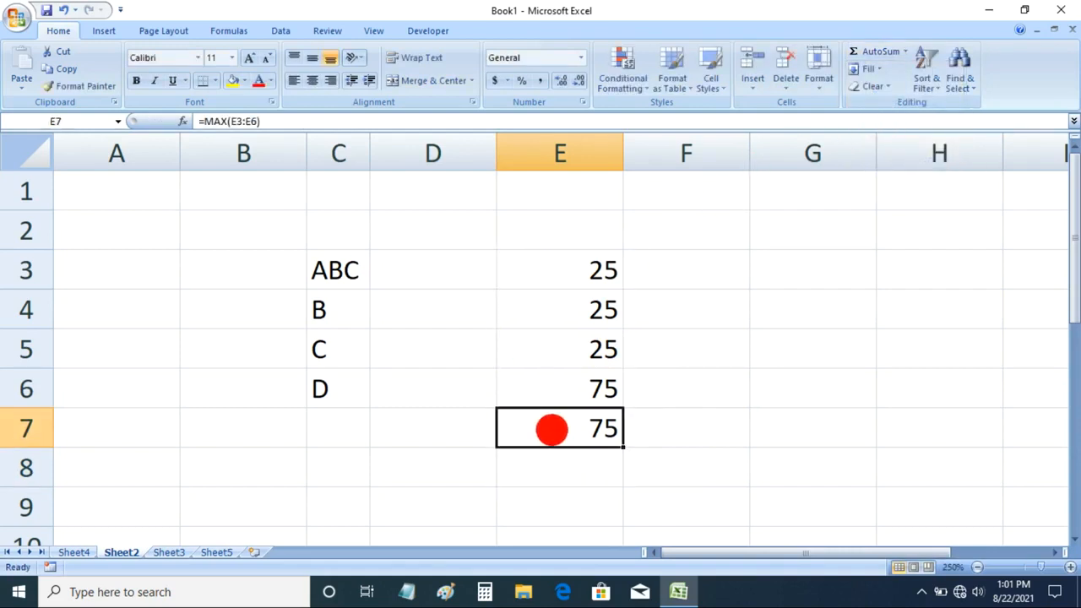
drag(598, 272, 581, 377)
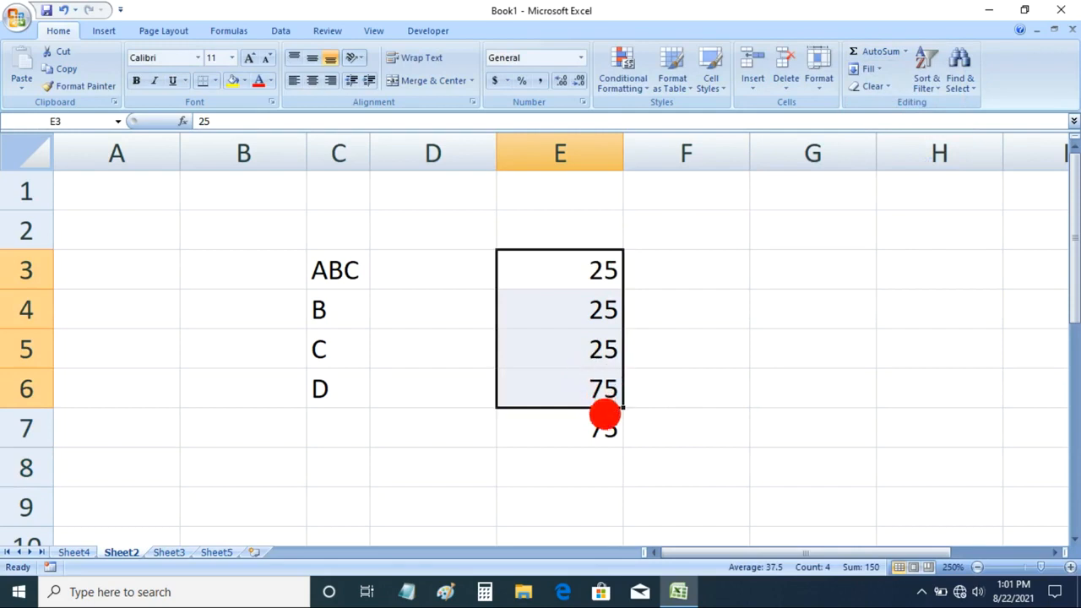
click(601, 425)
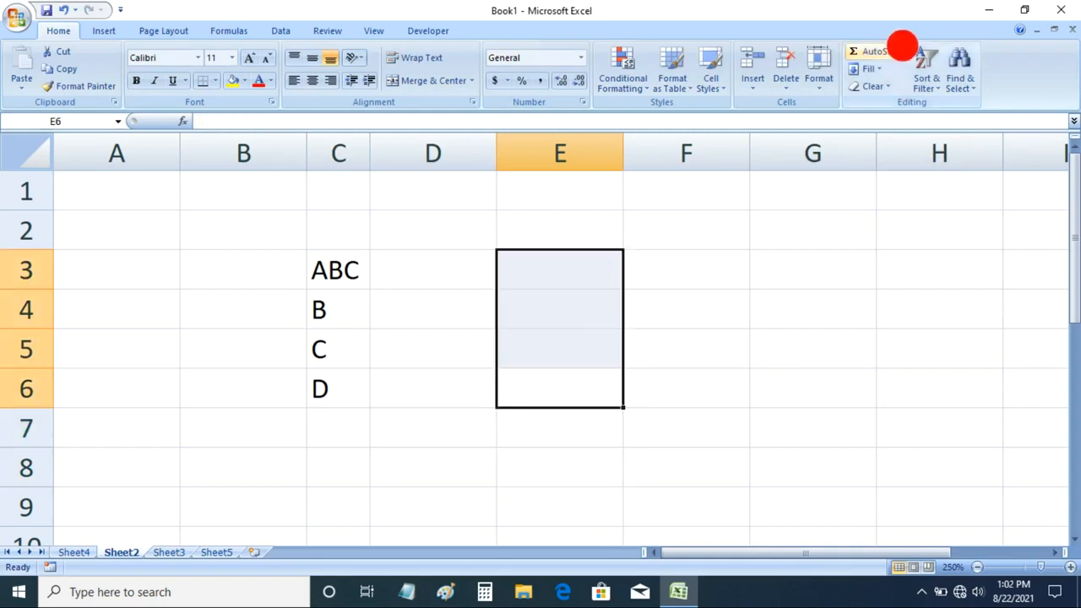
Step: Enter the numbers 1, 2 and 3 in cells F3, F4 and F5
click(586, 263)
drag(584, 257, 573, 394)
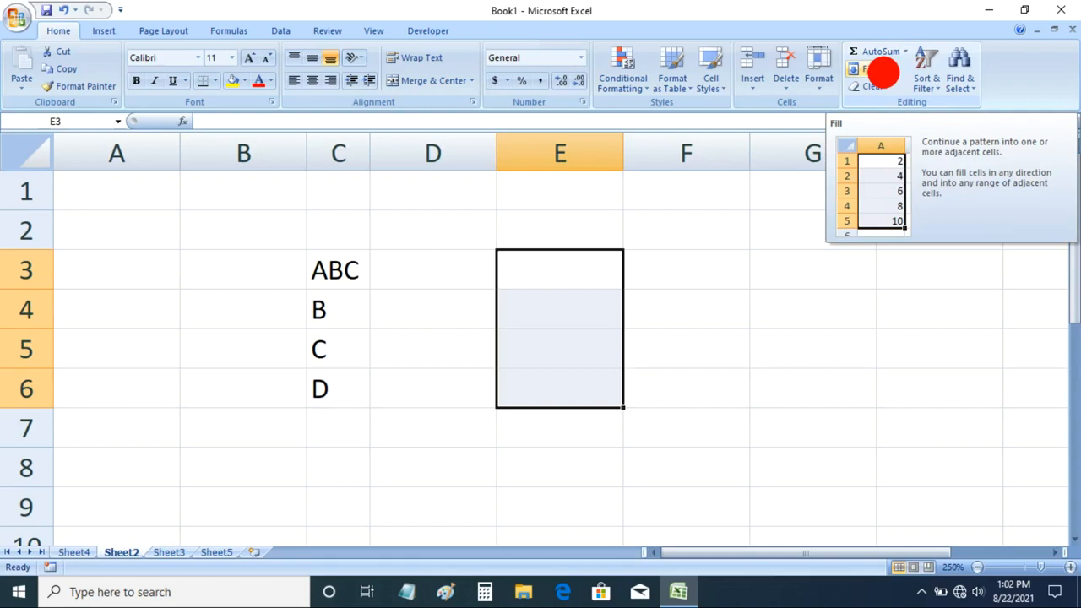
click(644, 256)
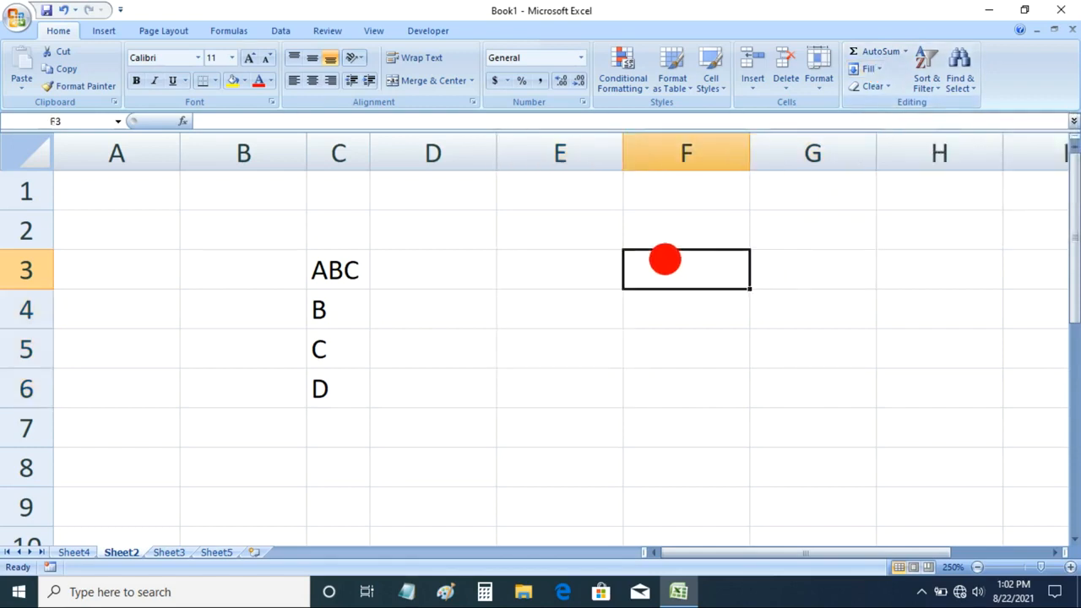
text(1)
key(ctrl+Return)
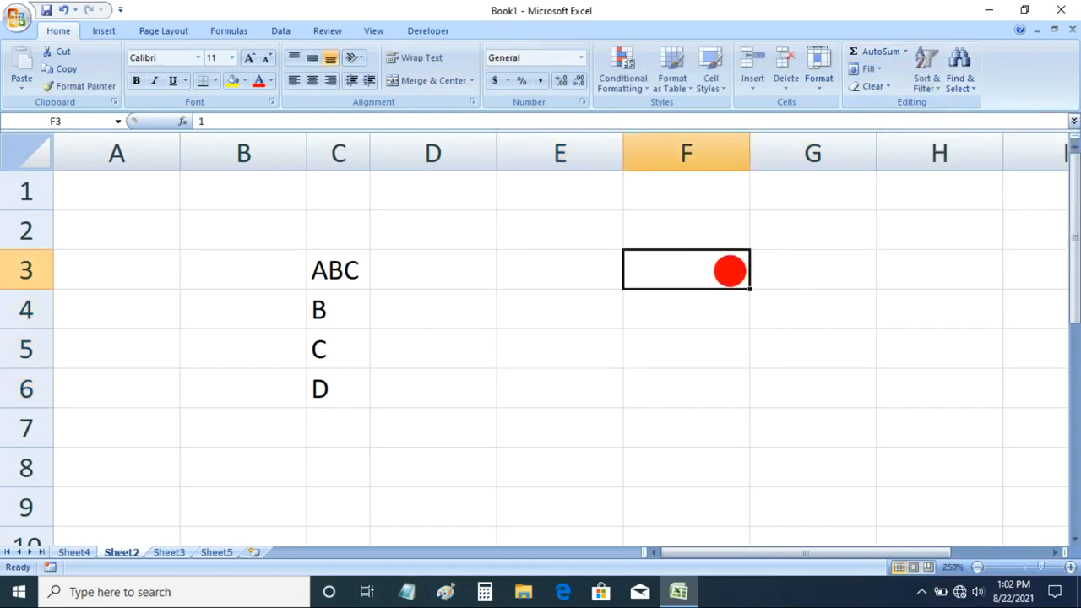
key(Return)
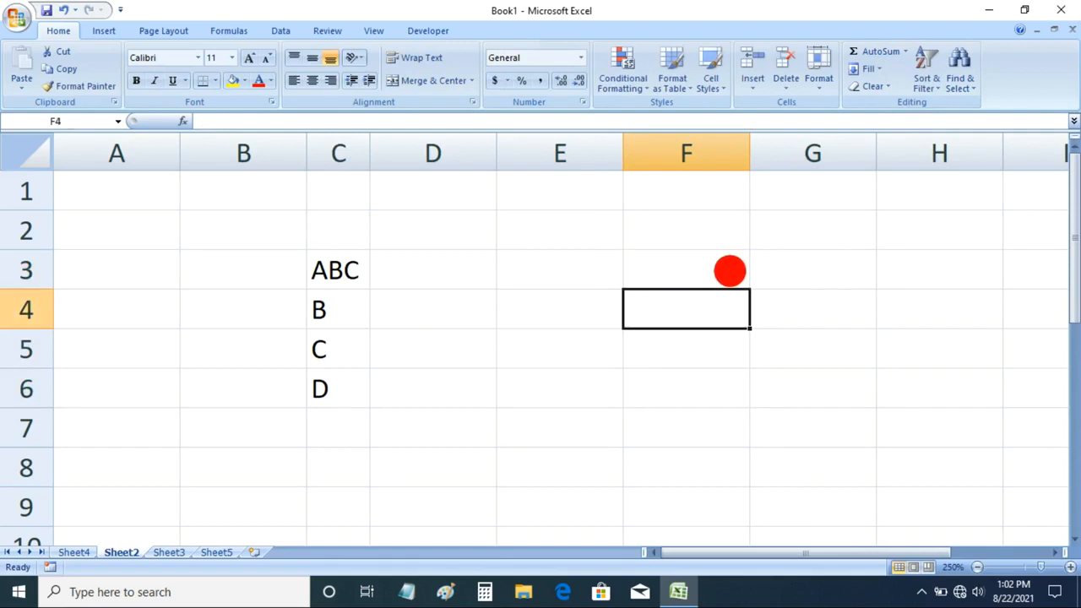
text(2)
key(Return)
key(Return)
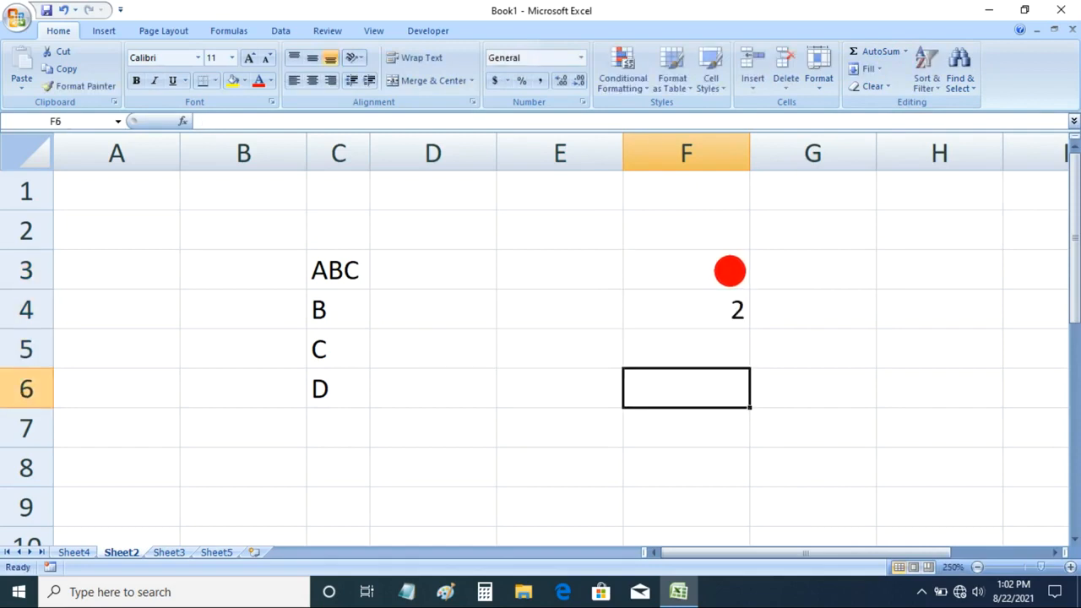
click(701, 357)
text(3)
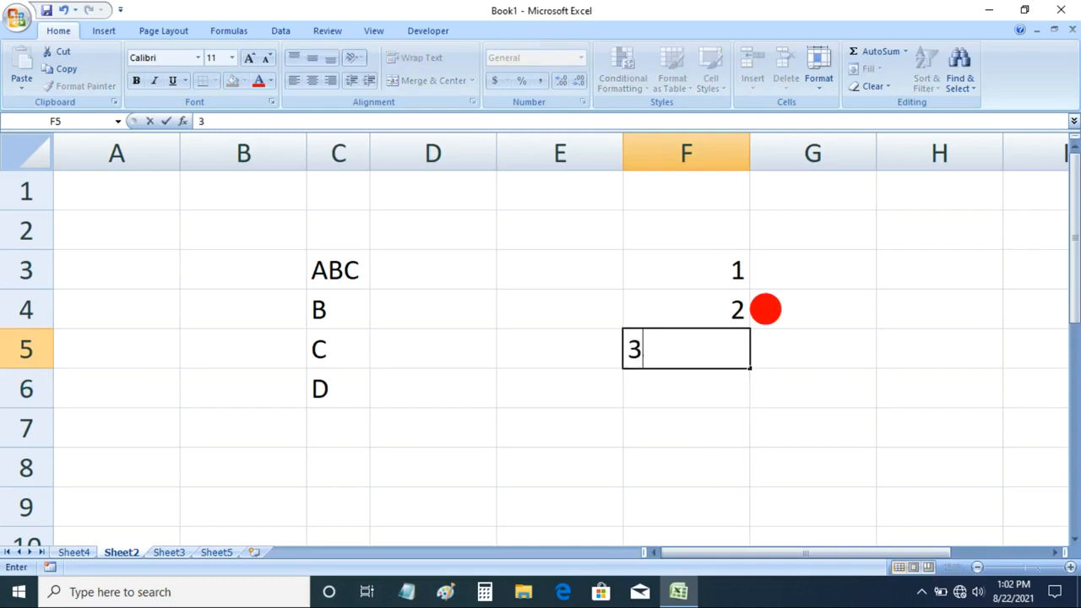
key(Return)
Step: Fill the value of cell F3 to the right through cell I3
drag(736, 268, 732, 326)
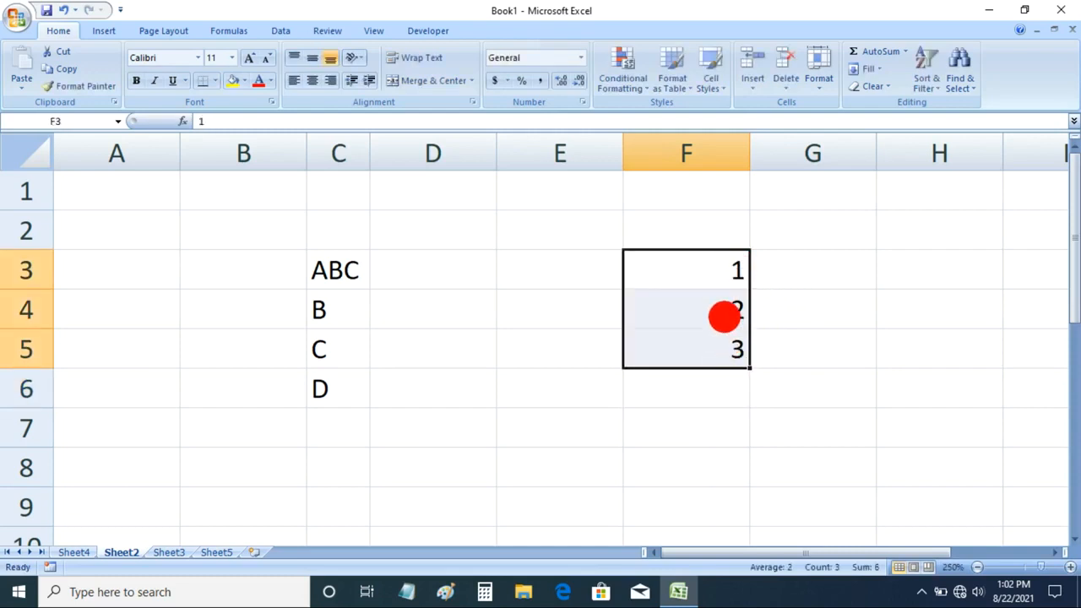
click(723, 270)
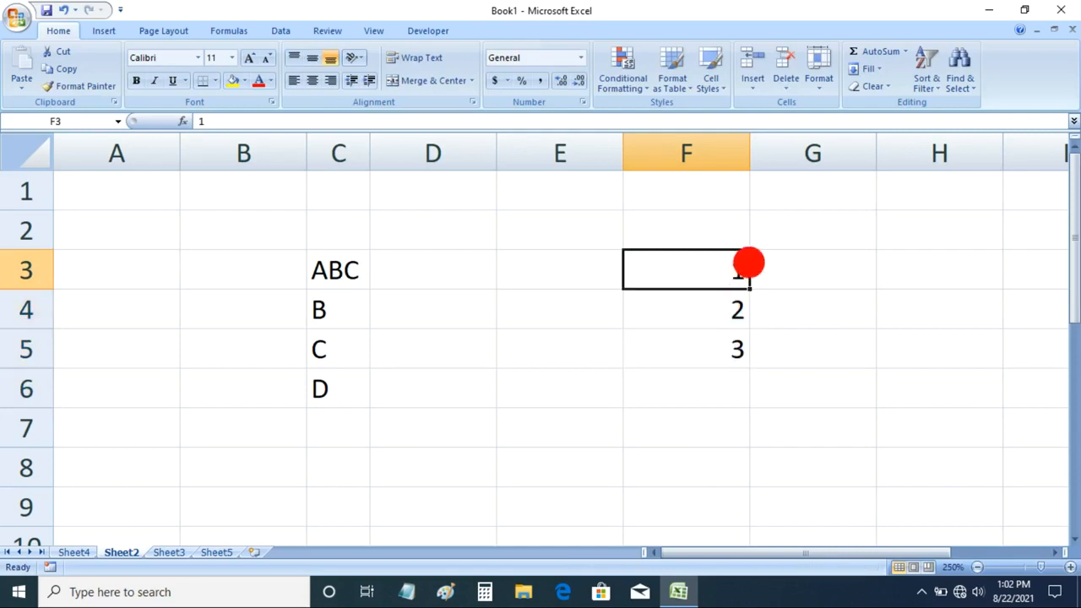
drag(714, 270, 930, 270)
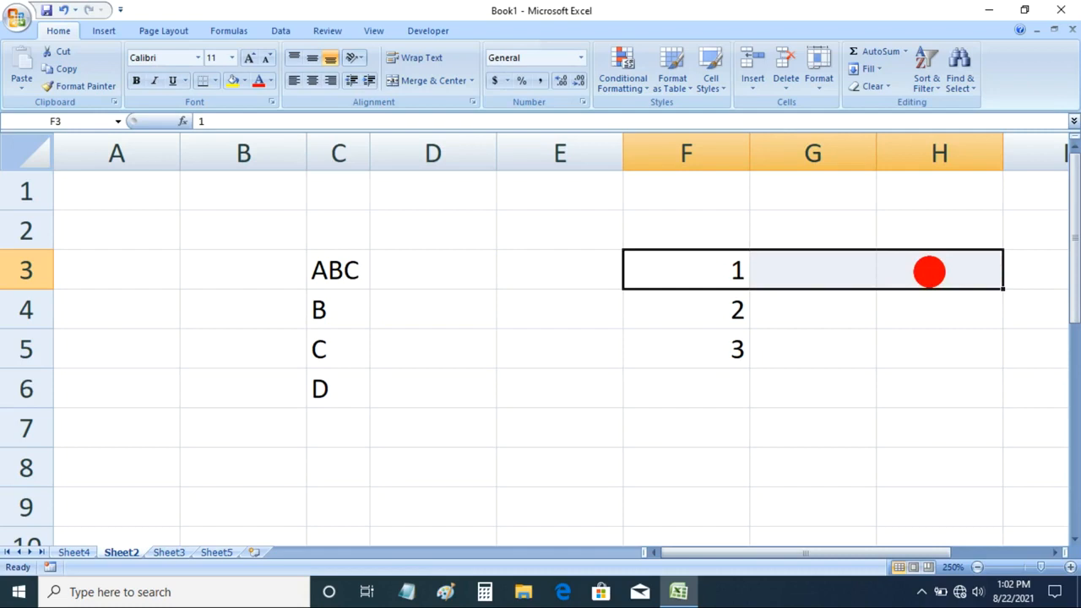
click(681, 277)
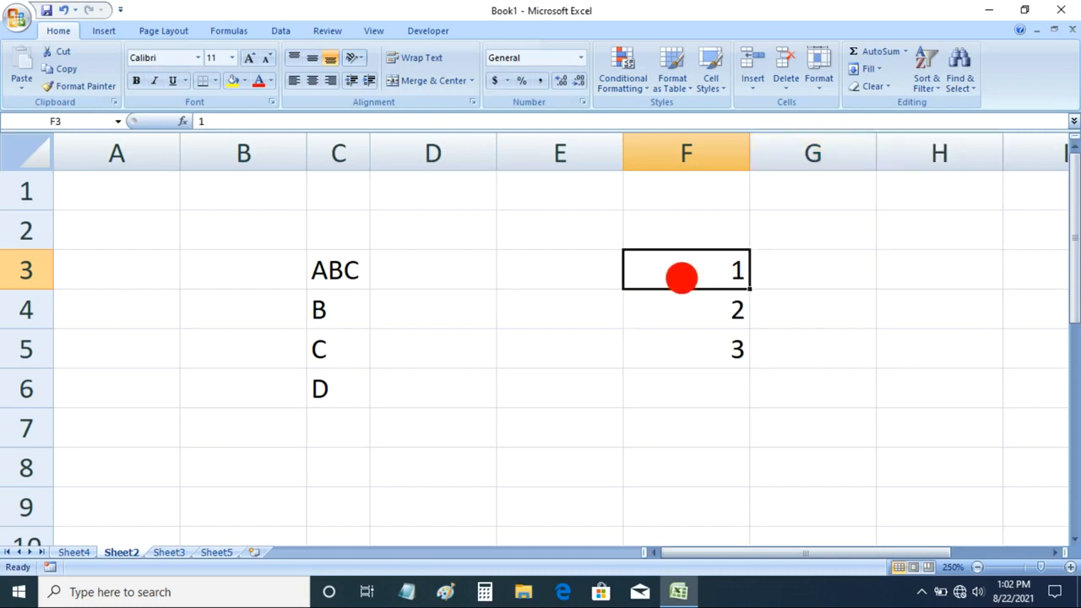
key(shift+Right)
key(shift+Right)
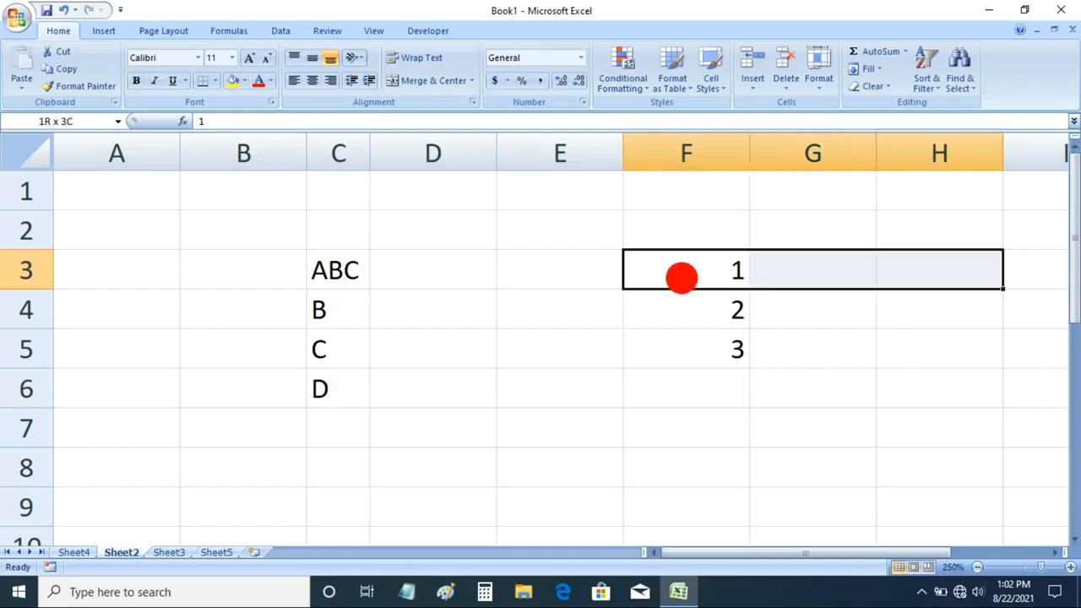
key(shift+Right)
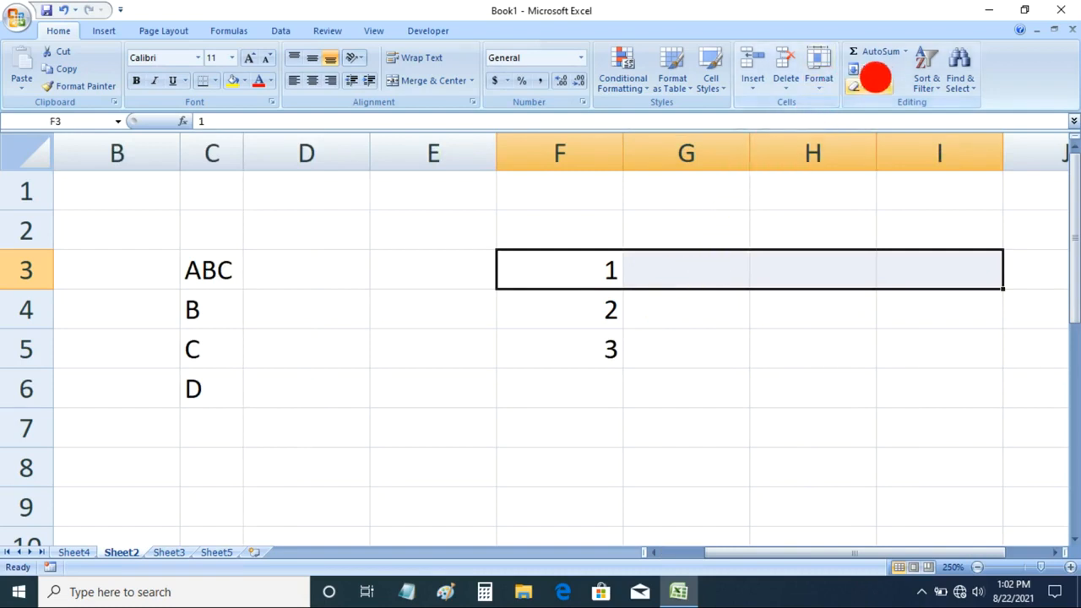
click(874, 71)
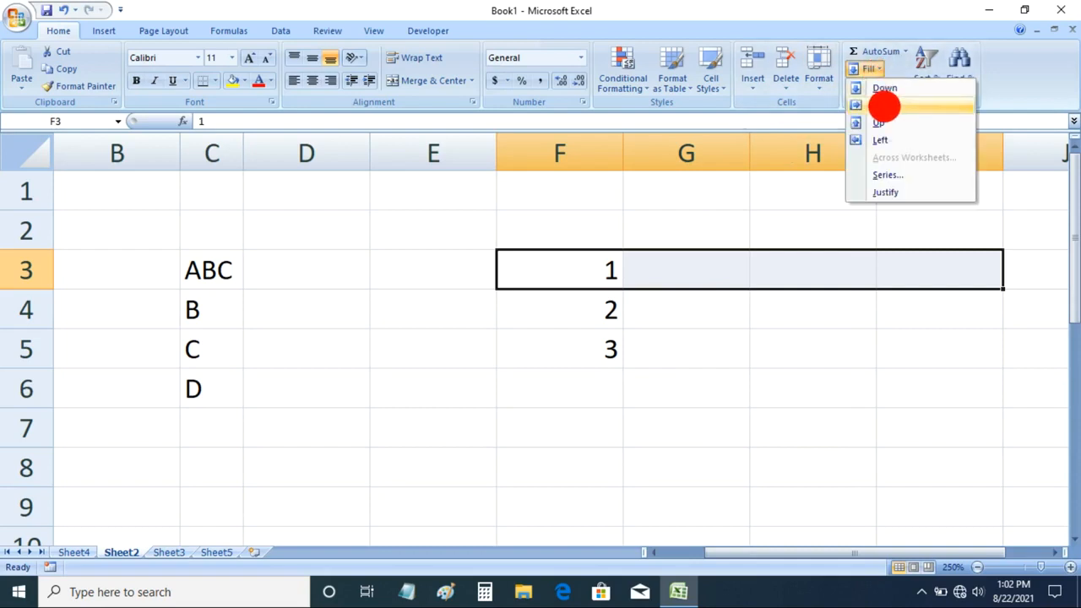
click(883, 106)
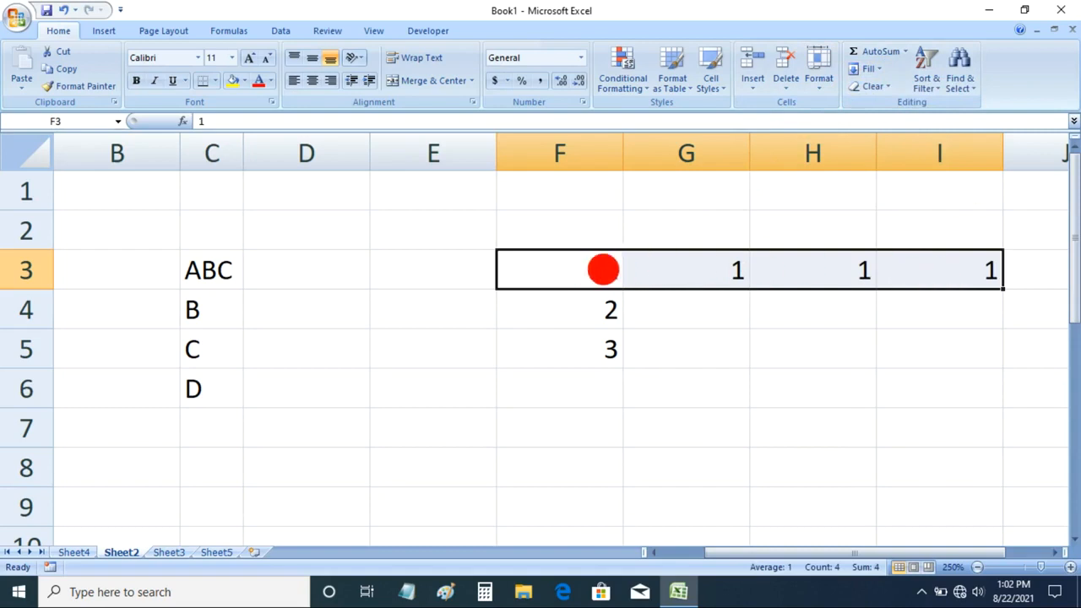
Step: Fill the value of cell F3 to the left through cell D3
drag(606, 271, 358, 266)
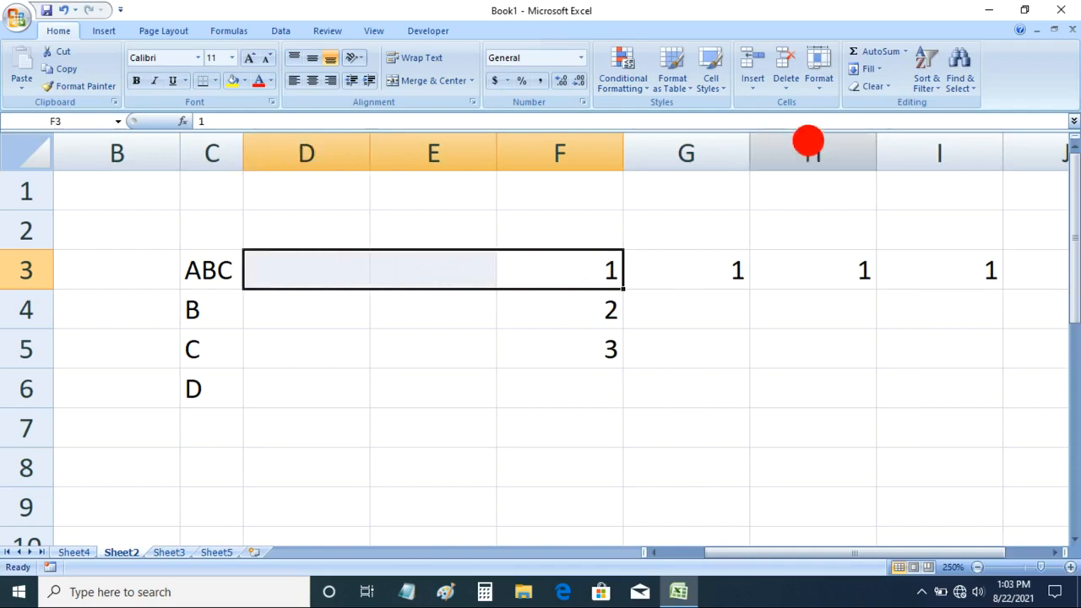
click(874, 70)
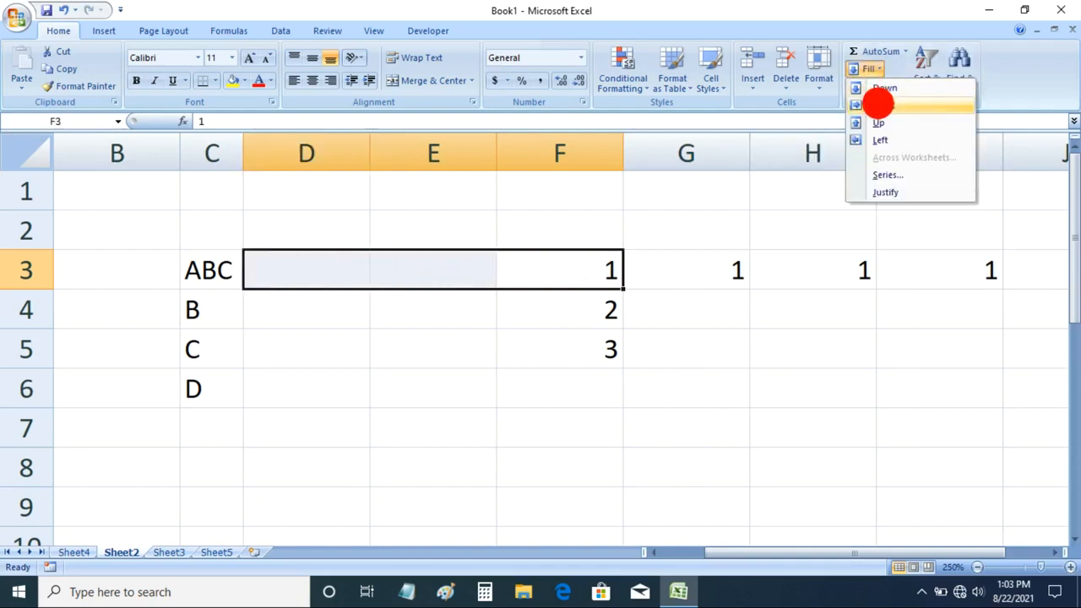
click(875, 140)
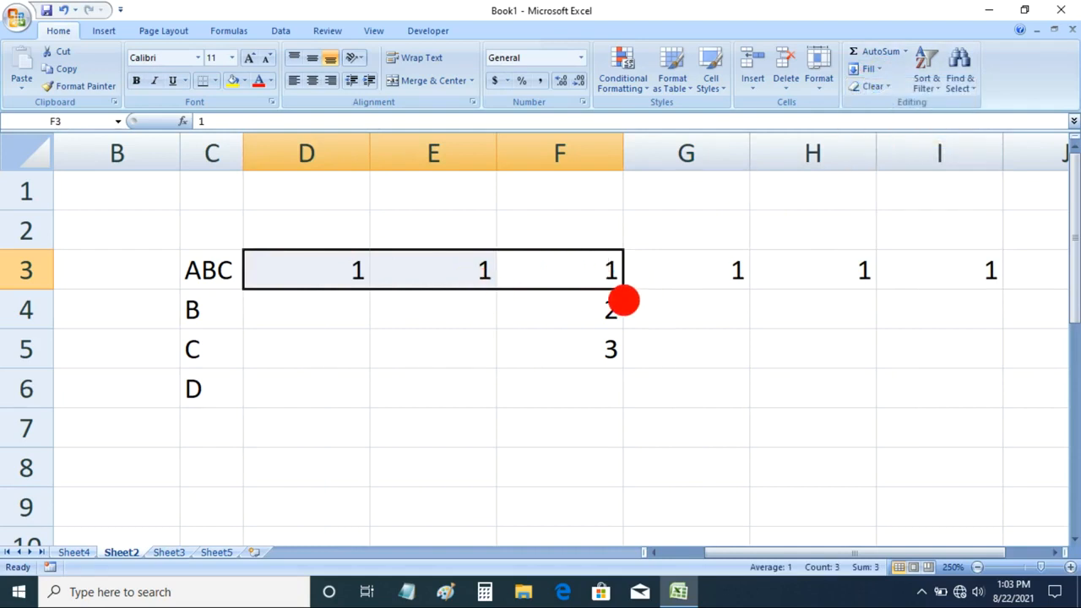
Step: Fill the value of cell F3 up through cell F1, and clear the contents of cells E1 to I5
drag(610, 265, 608, 206)
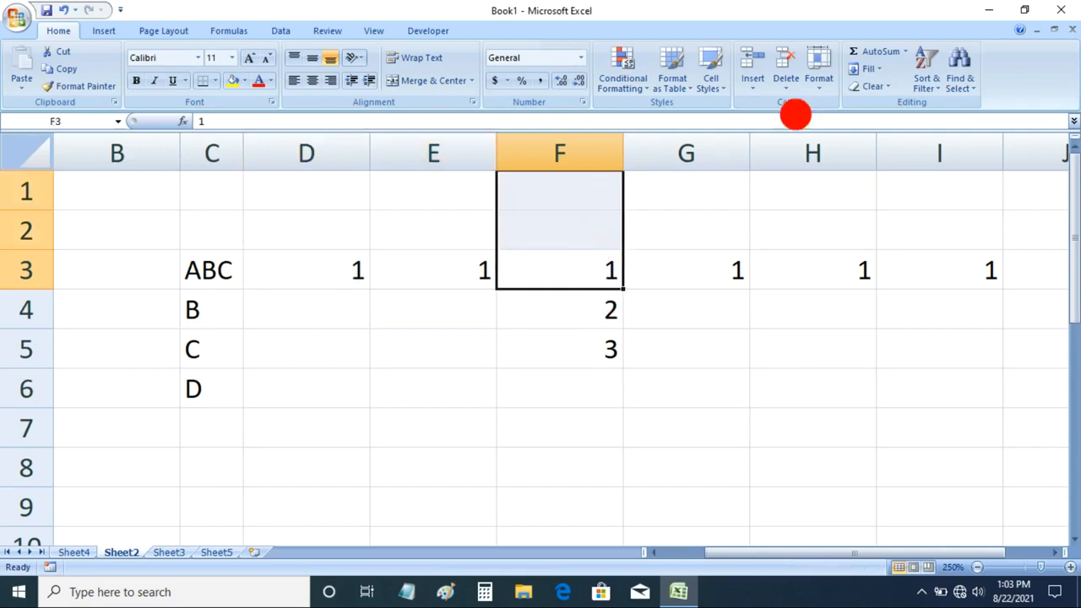
click(878, 69)
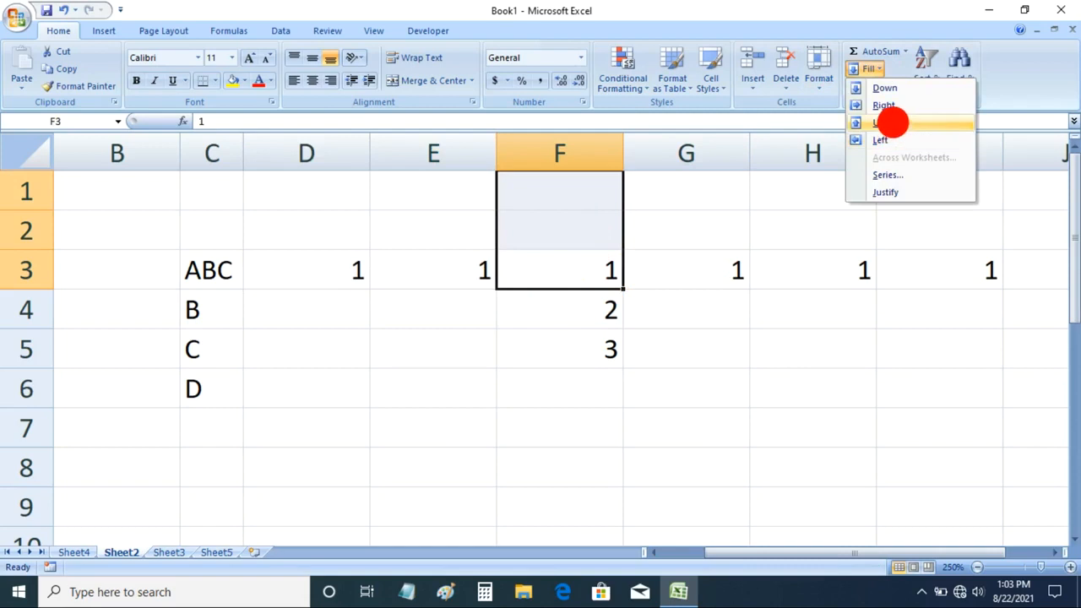
click(891, 122)
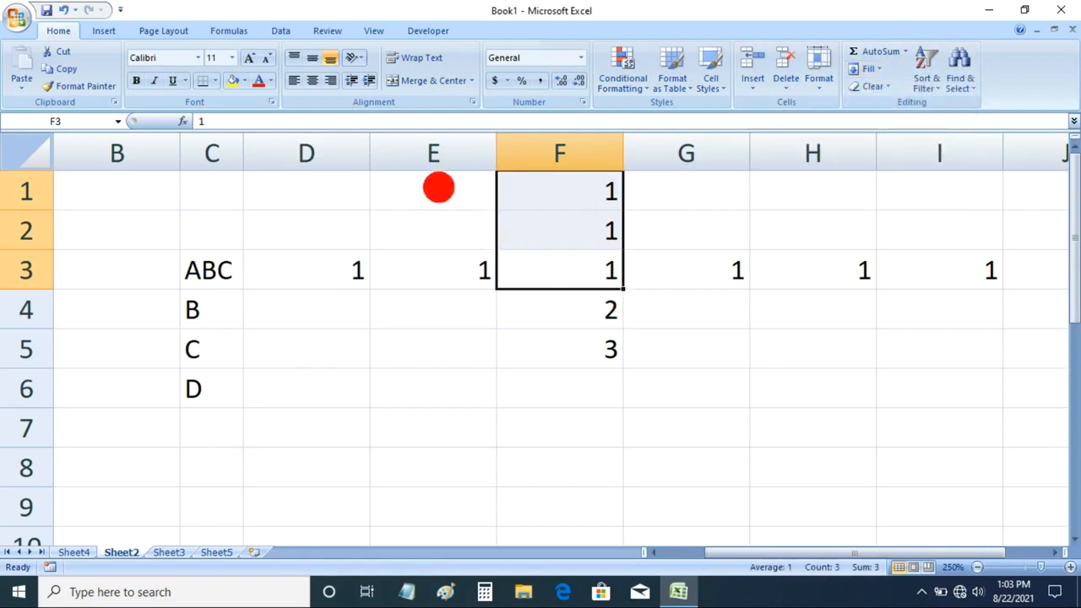
drag(436, 186, 923, 362)
key(Delete)
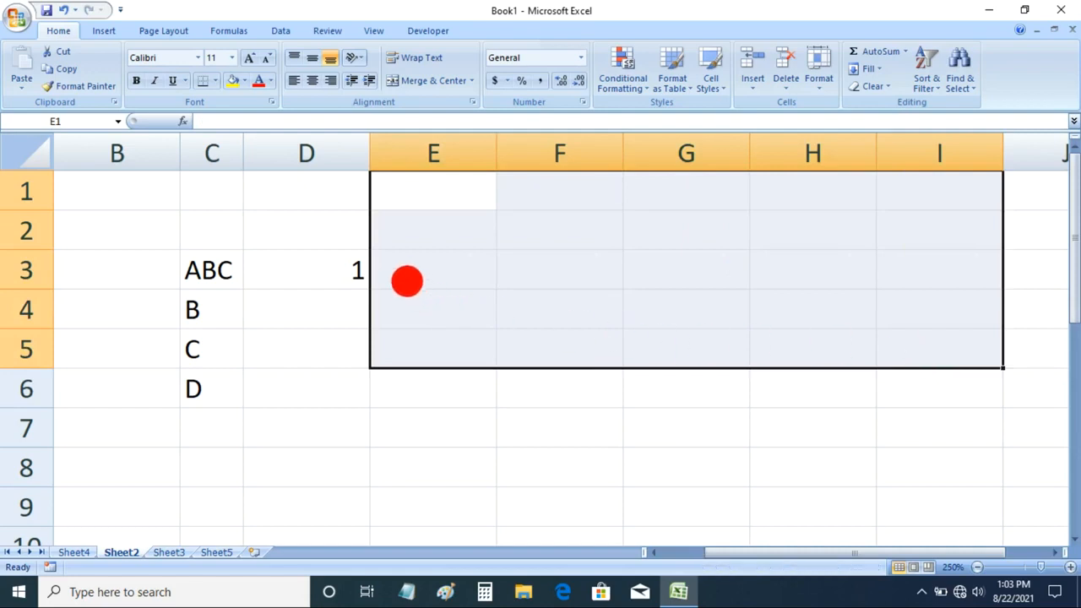
Step: Fill a linear series along row 3 from cell D3 with step value 1 and stop value 10
click(397, 277)
click(357, 268)
click(870, 70)
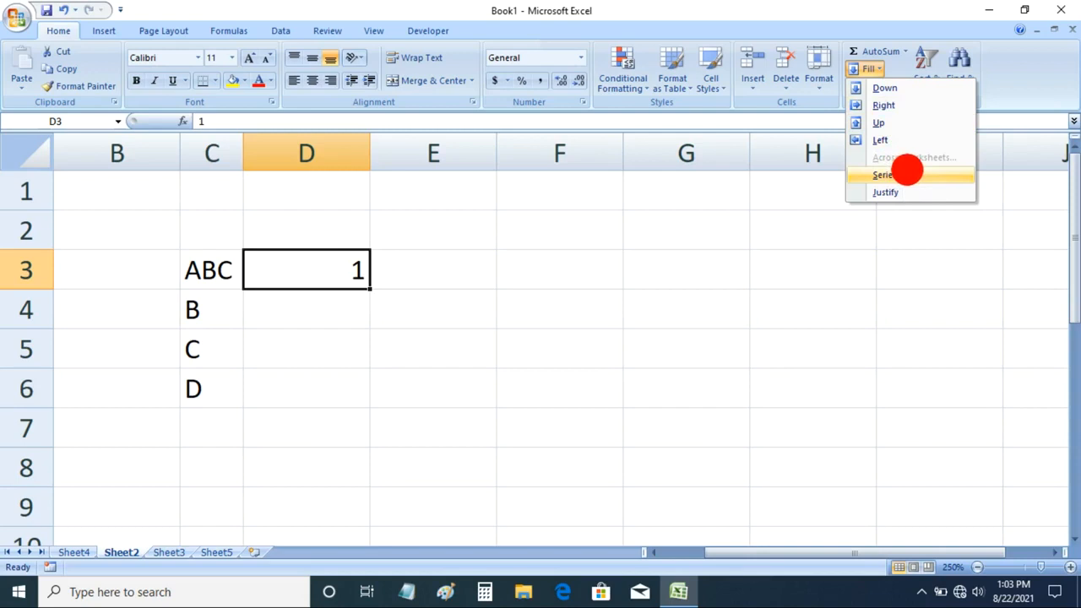
click(905, 169)
drag(562, 208, 590, 167)
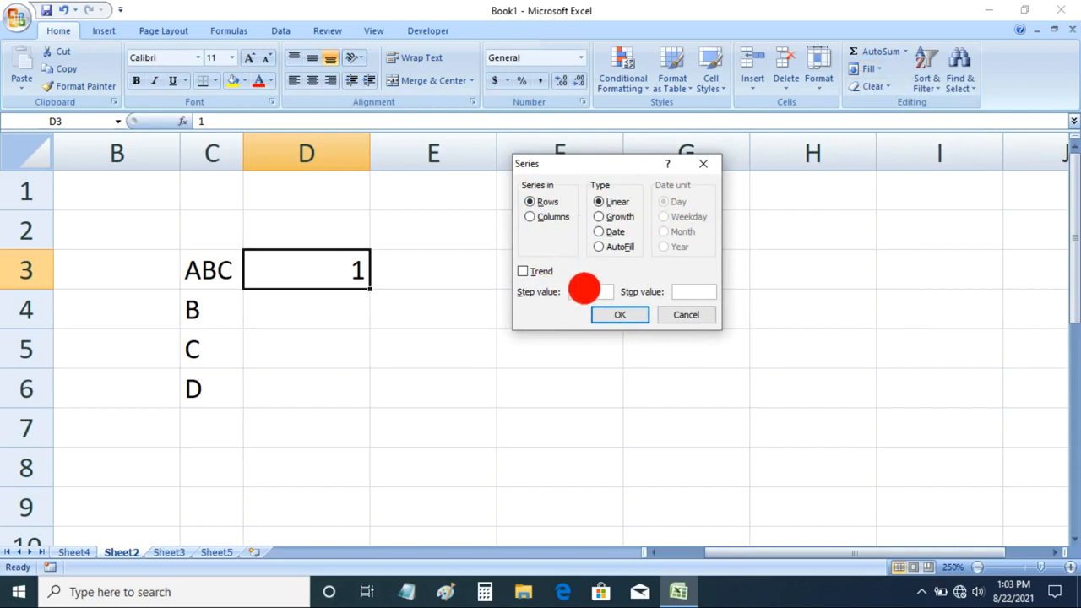
click(690, 291)
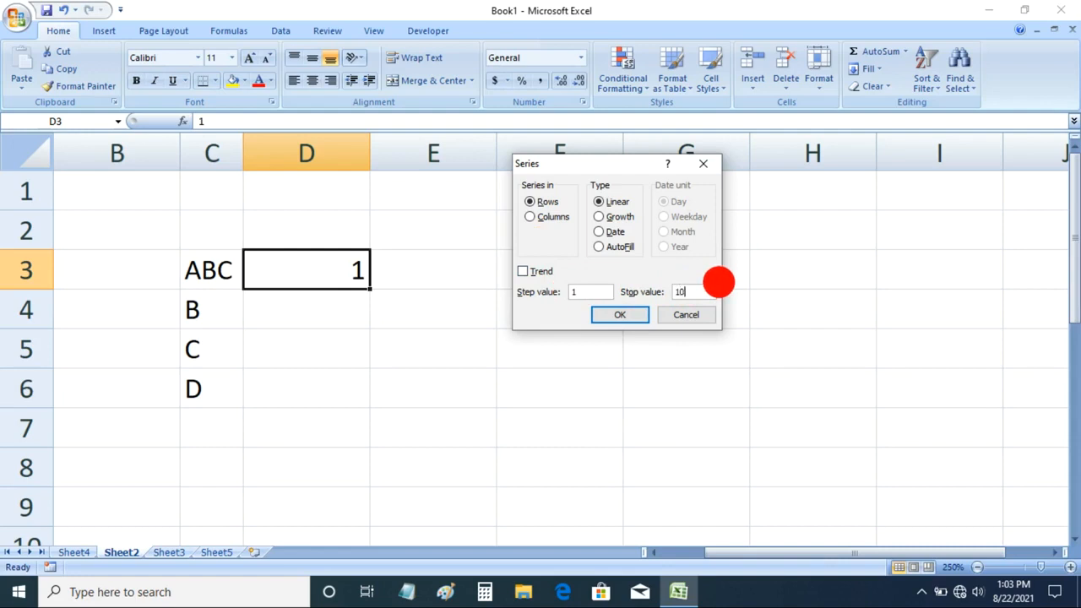
click(632, 312)
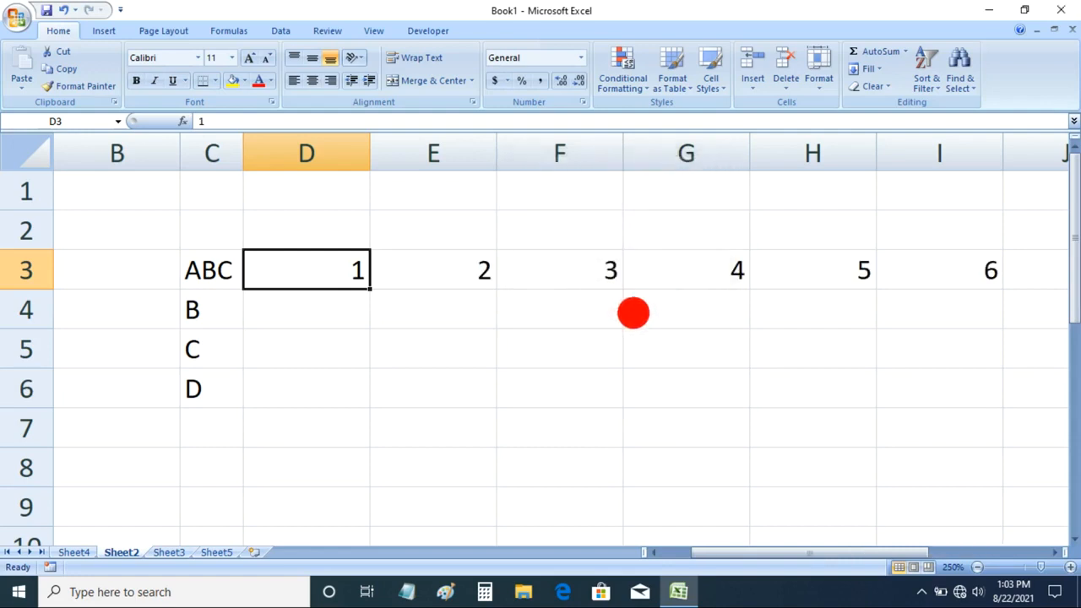
Step: Zoom the worksheet out to 210% and look over the number series in row 3
mouse_move(715, 552)
mouse_down()
mouse_move(751, 546)
mouse_move(726, 545)
mouse_up()
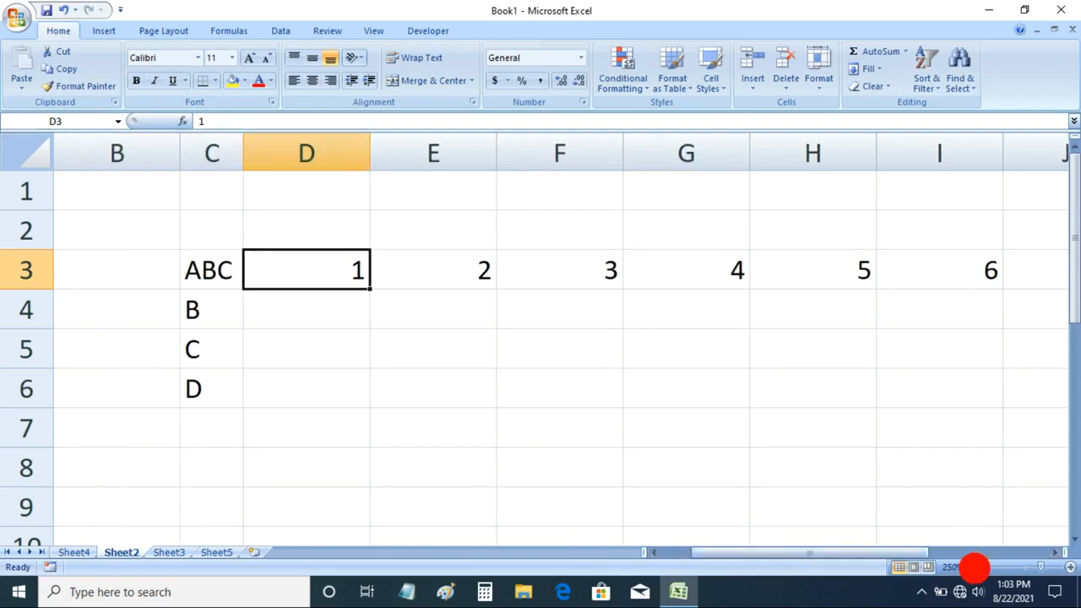
click(975, 567)
click(975, 567)
click(975, 567)
click(975, 567)
drag(463, 244, 968, 237)
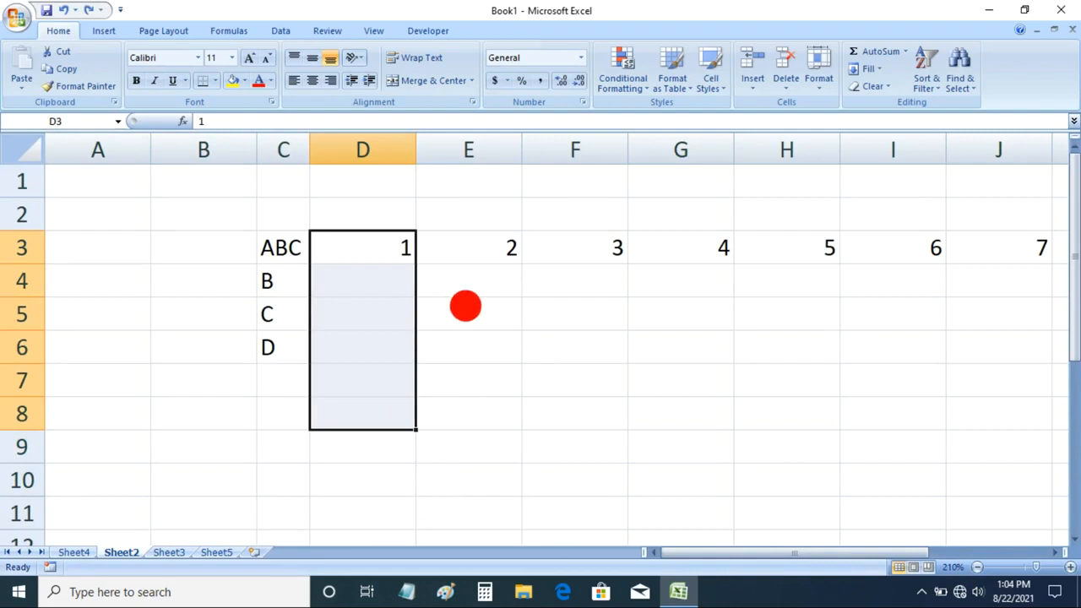
click(466, 305)
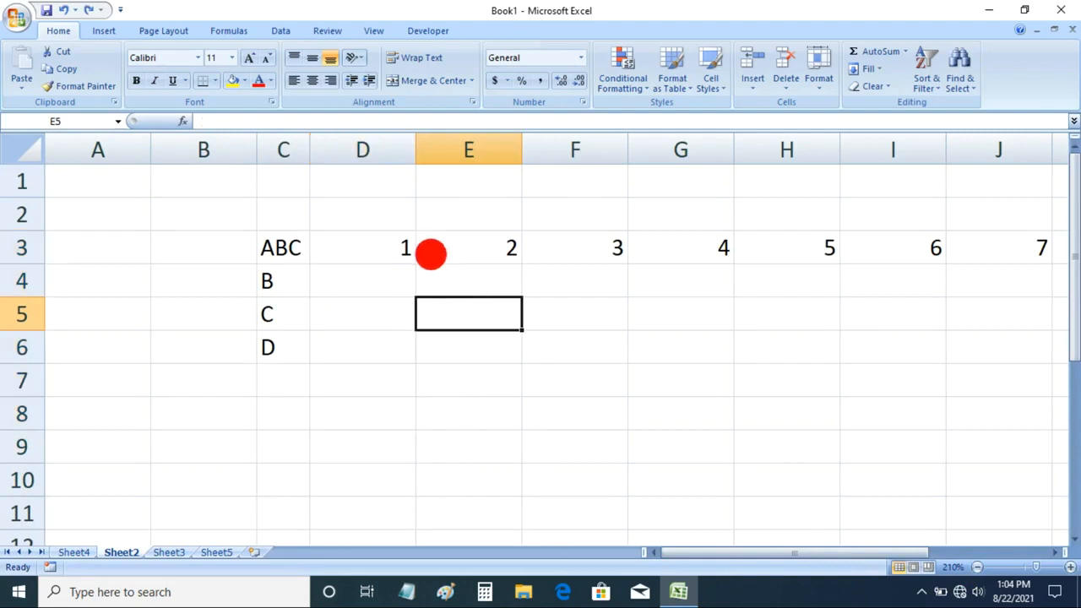
Step: Fill a linear series down column D from cell D3 with step value 1, and review the filled numbers
click(351, 244)
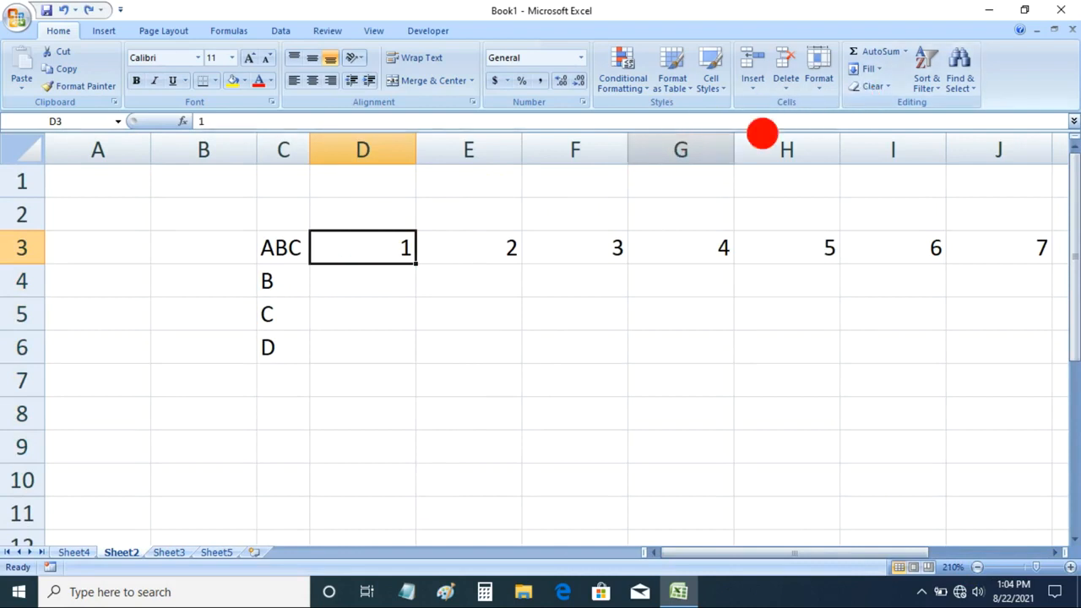
click(870, 69)
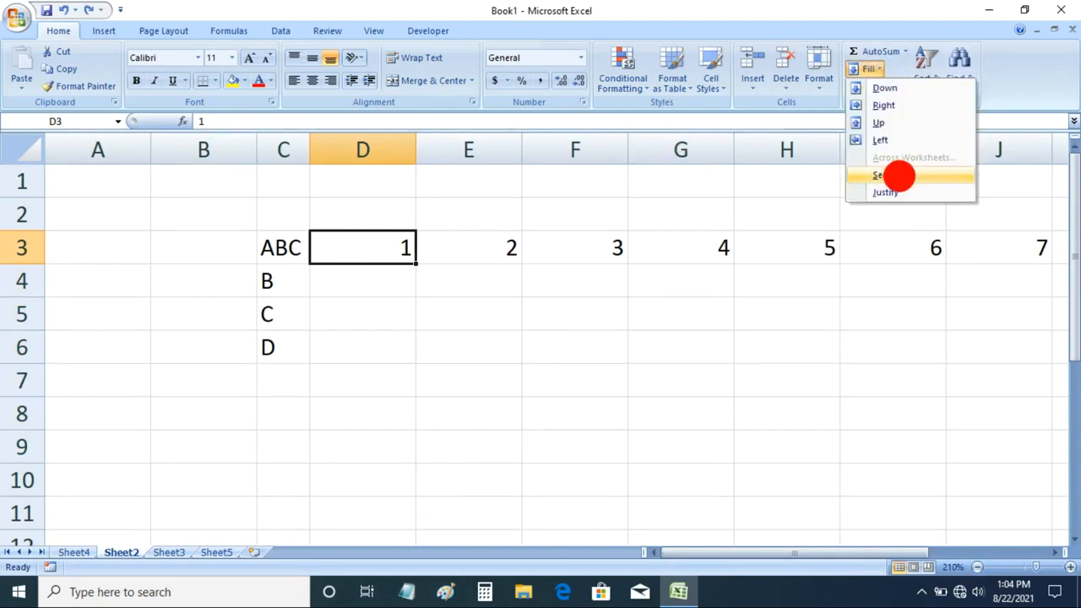
click(895, 172)
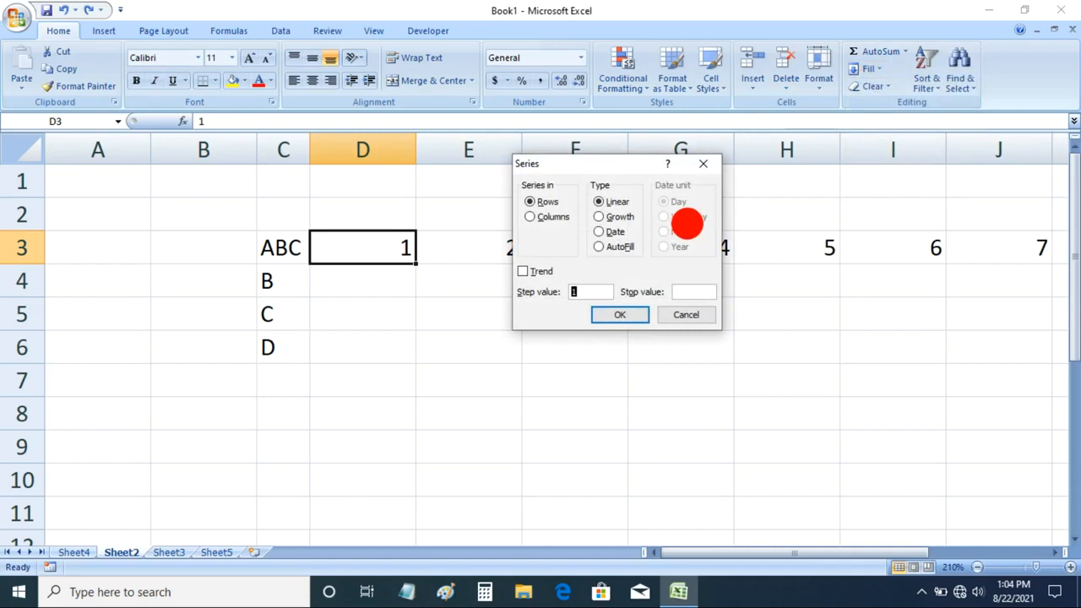
click(530, 216)
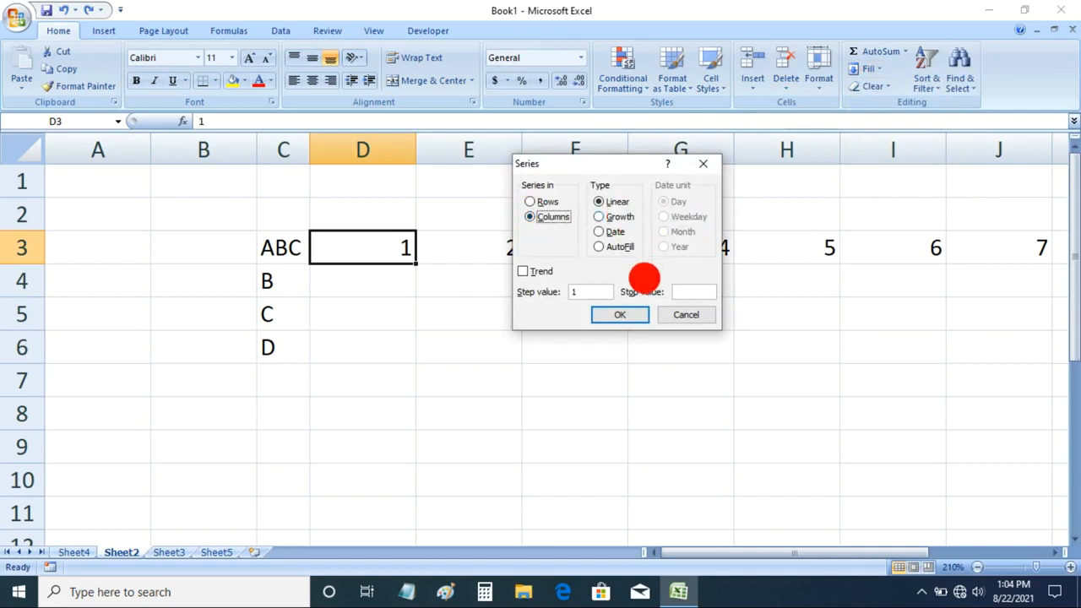
click(703, 291)
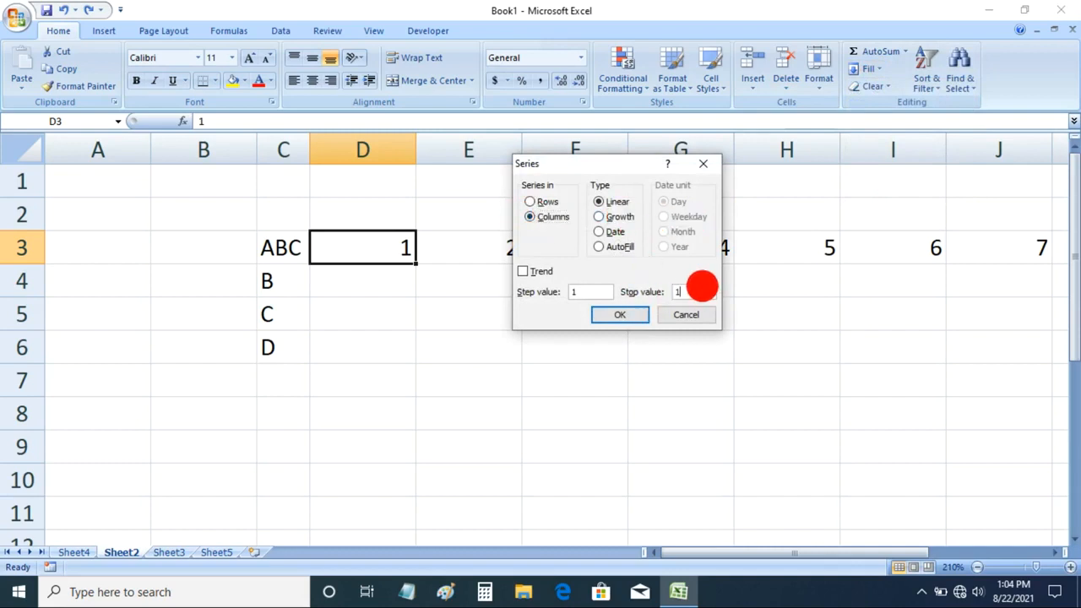
click(625, 318)
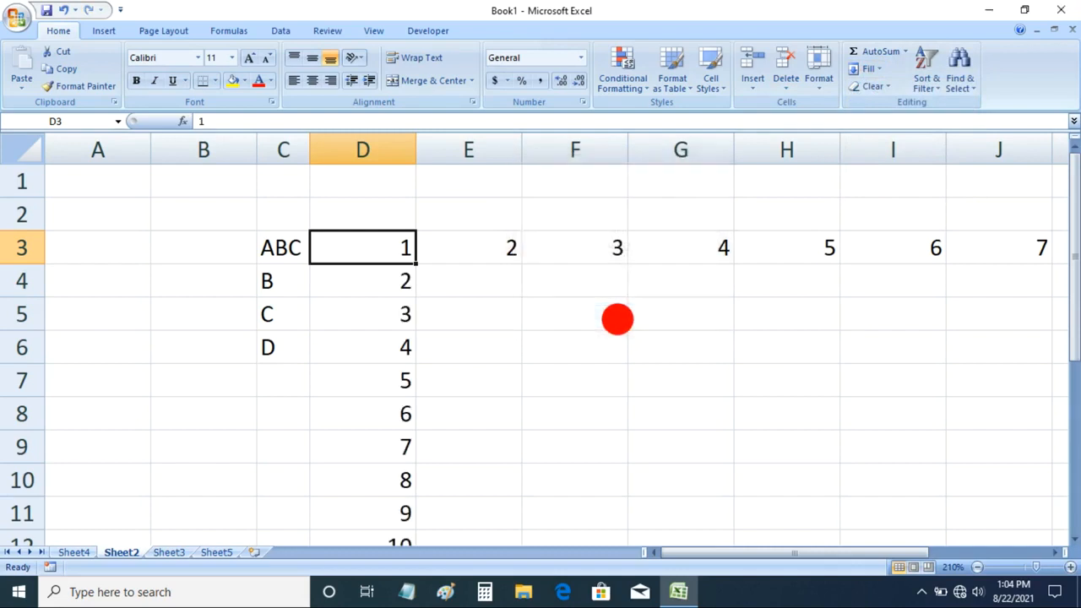
scroll(617, 318, down, 1)
scroll(617, 319, up, 1)
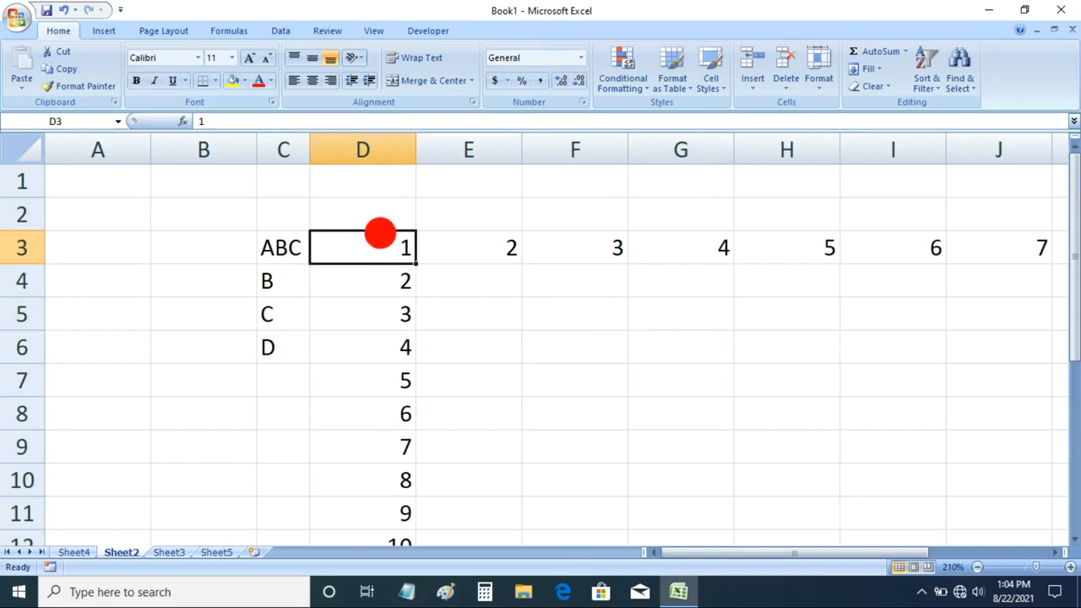
Step: Delete the filled number series from columns D to J, keeping the letters in column C
drag(381, 210, 894, 393)
key(Delete)
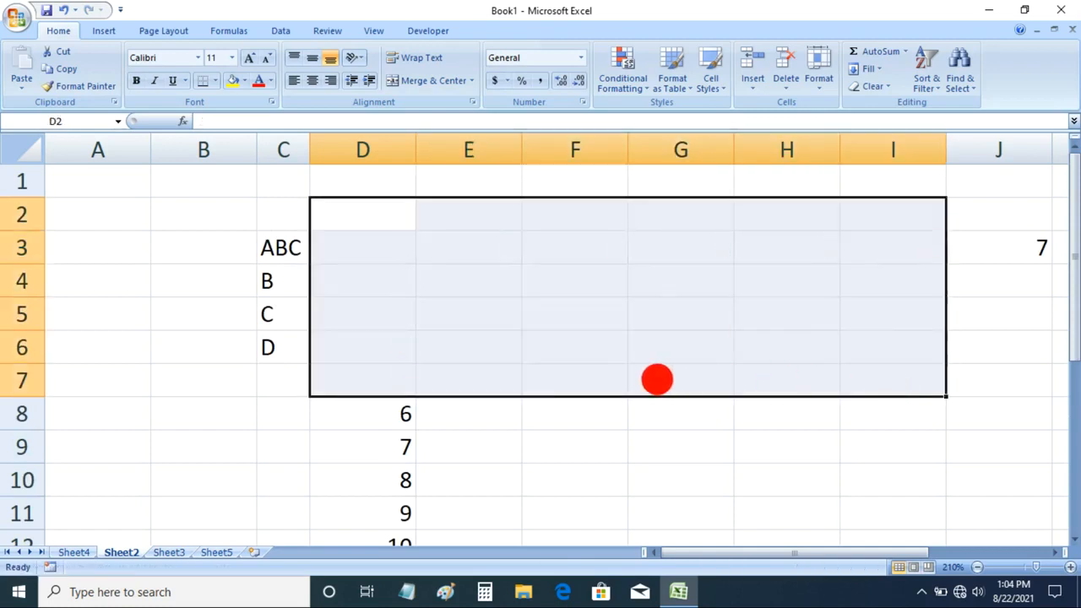
scroll(511, 301, down, 2)
scroll(386, 299, up, 1)
drag(386, 292, 367, 490)
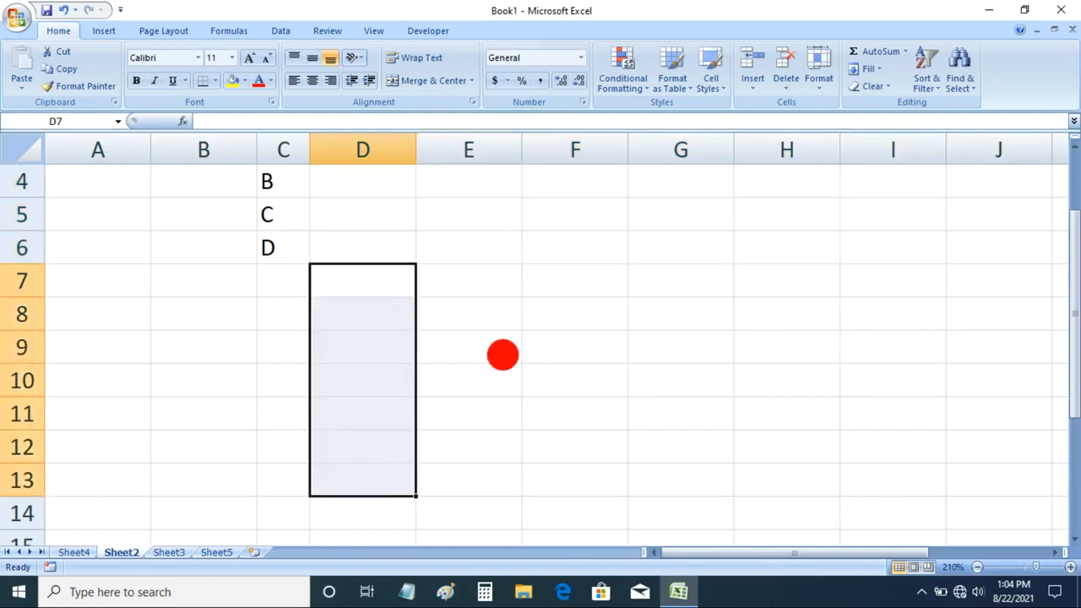
scroll(502, 354, up, 1)
click(953, 245)
key(Delete)
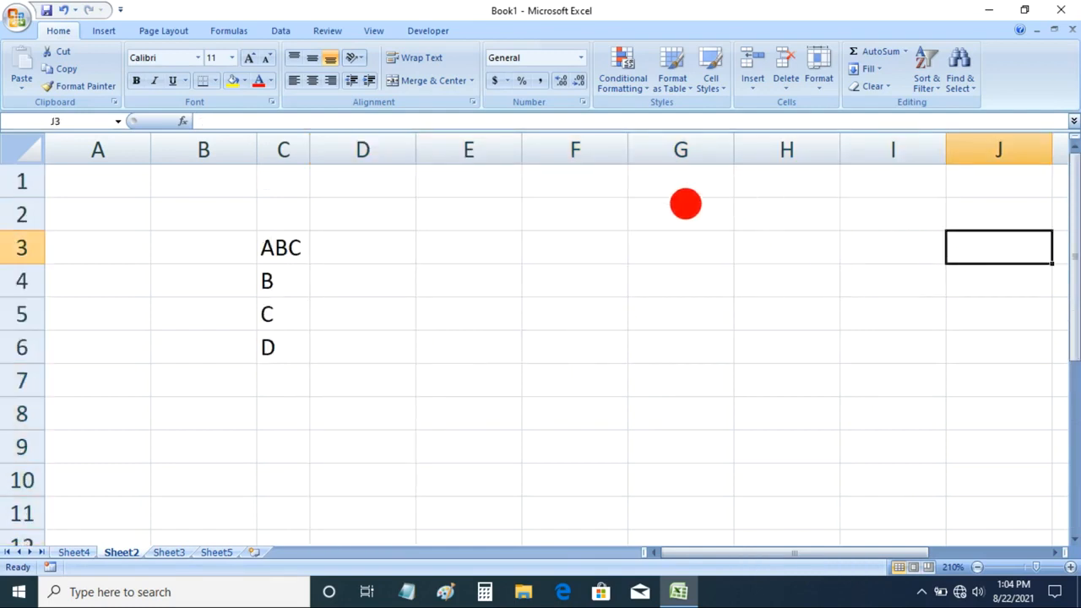
click(685, 206)
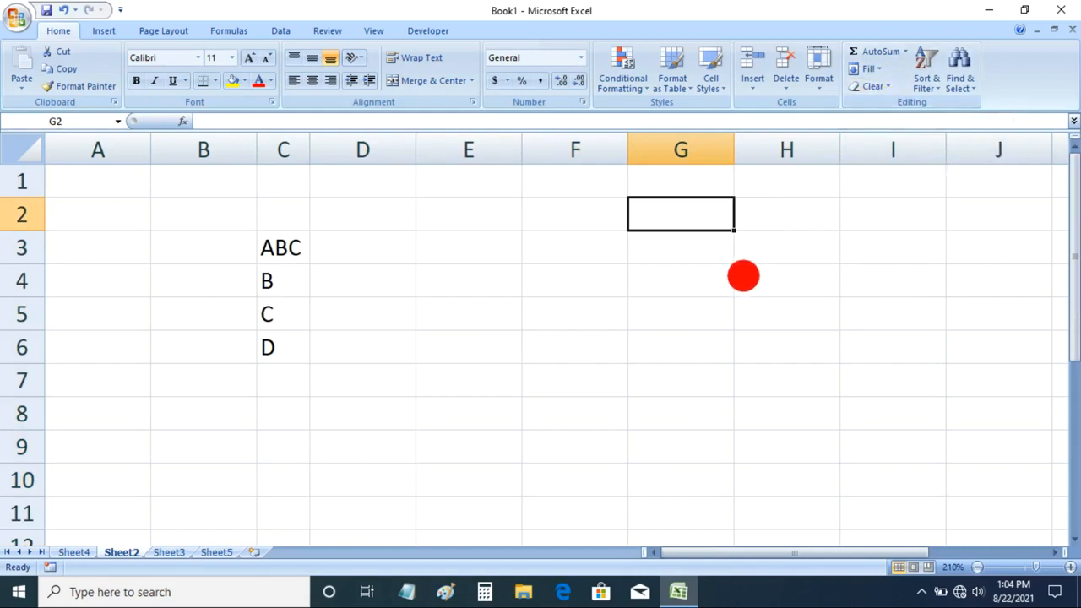
click(673, 269)
click(446, 264)
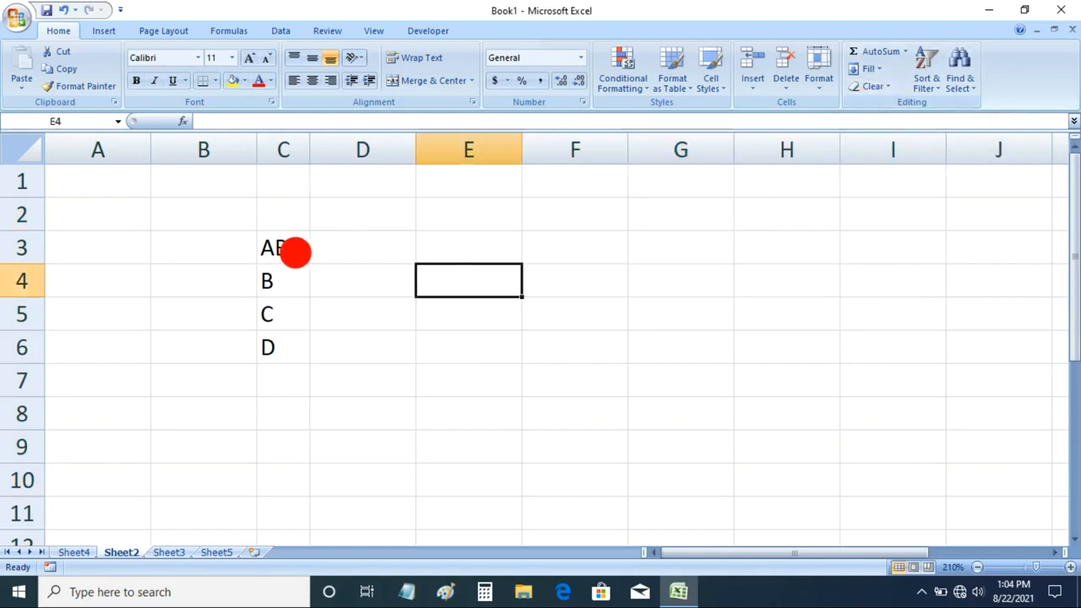
Step: Change the text colour of cell C3 to red and fill cell C4 with yellow
click(291, 250)
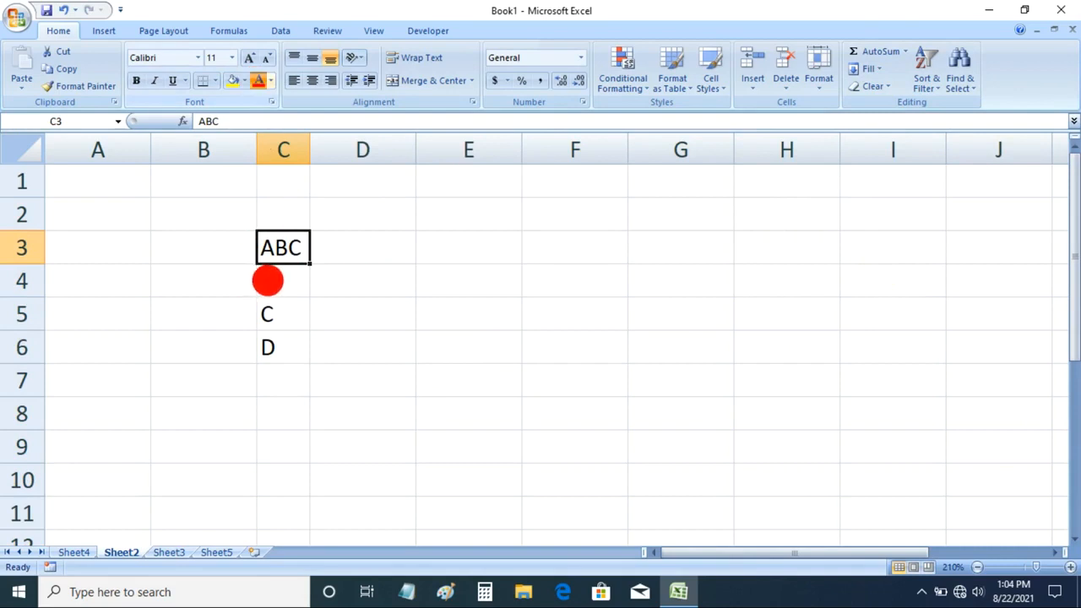
click(269, 279)
click(230, 80)
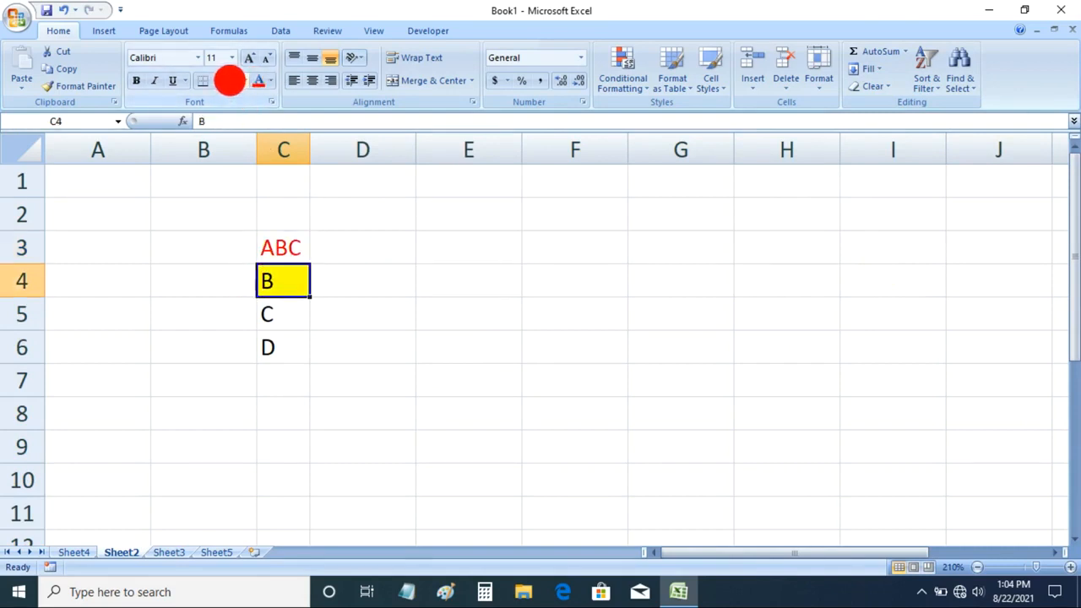
Step: Increase the font size of cell C5 to 14 and make the text in cell C6 bold
click(262, 324)
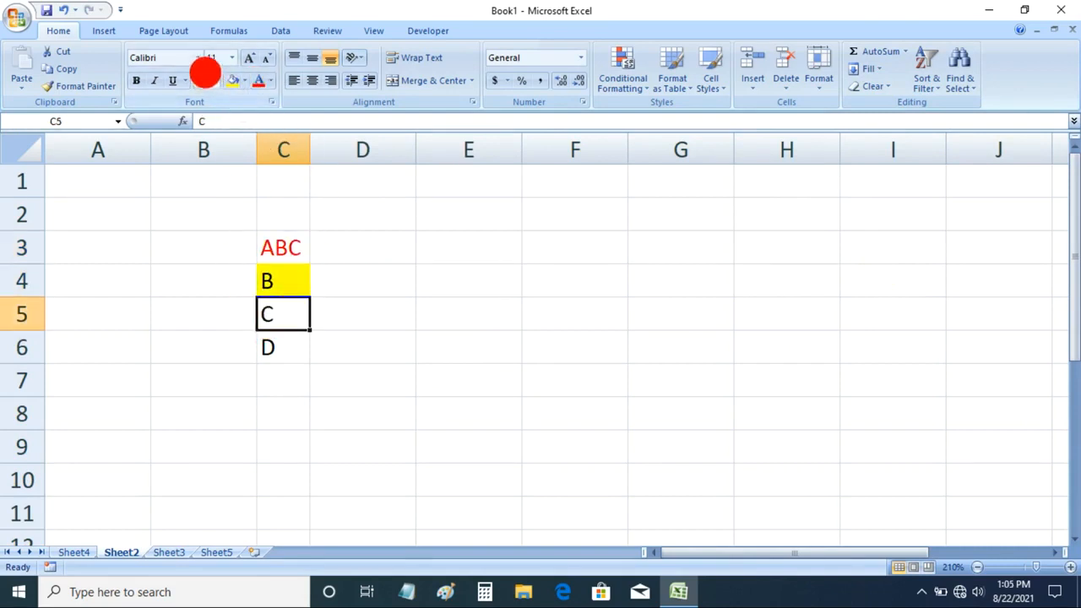
click(251, 59)
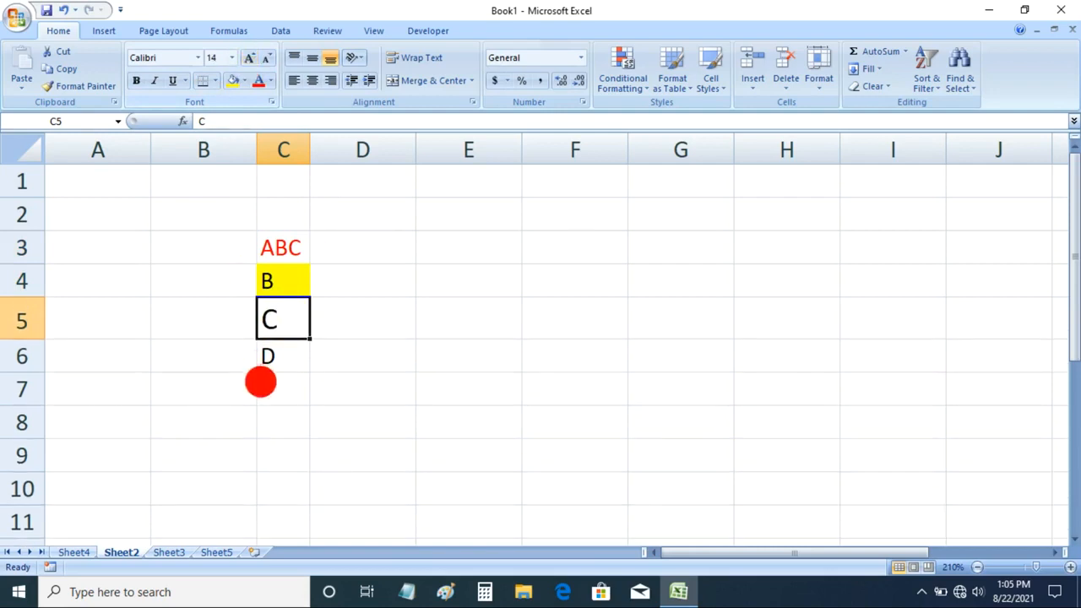
click(291, 352)
click(136, 80)
click(379, 304)
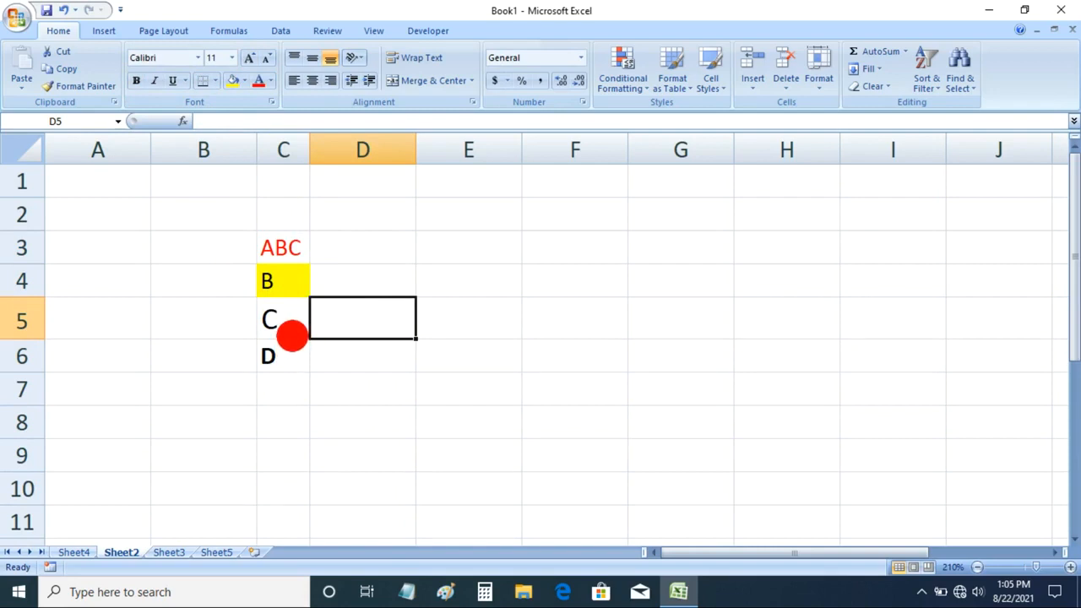
click(285, 355)
click(293, 319)
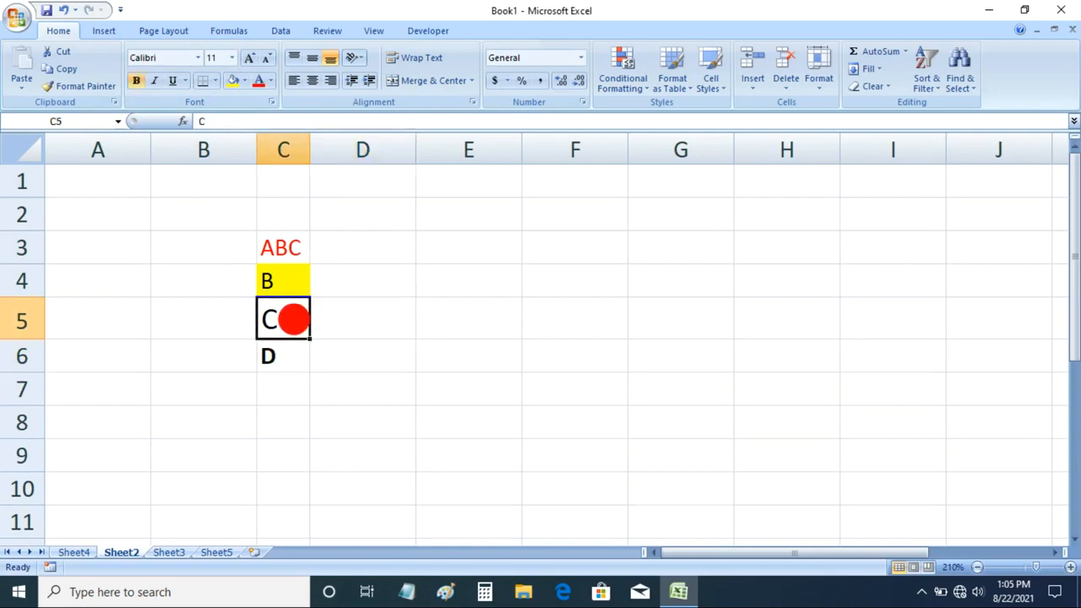
click(288, 281)
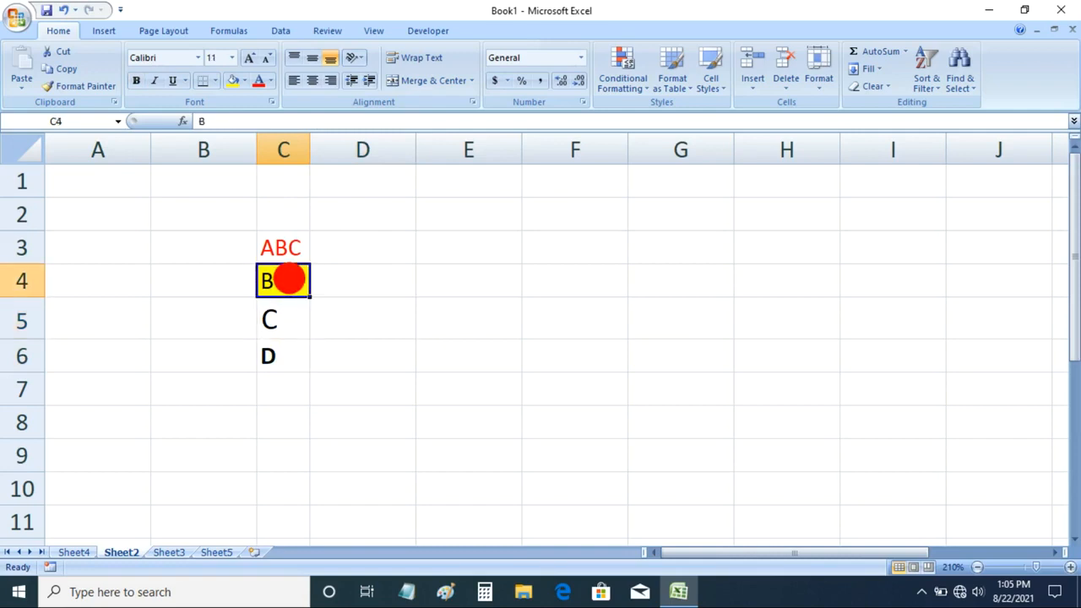
Step: Fill cell C3 with yellow
click(290, 253)
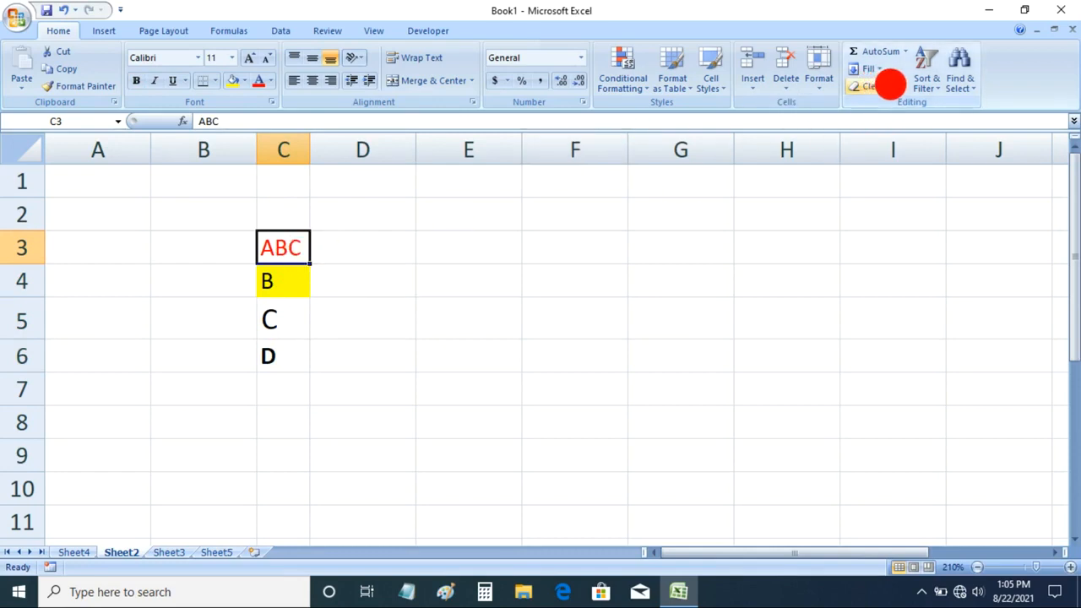
click(887, 85)
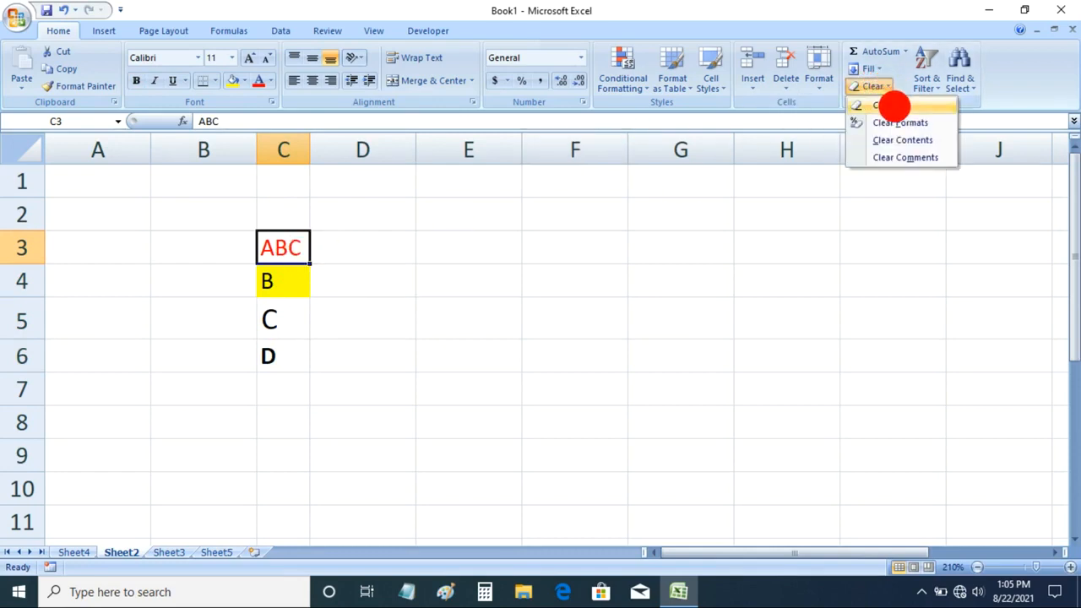
click(446, 308)
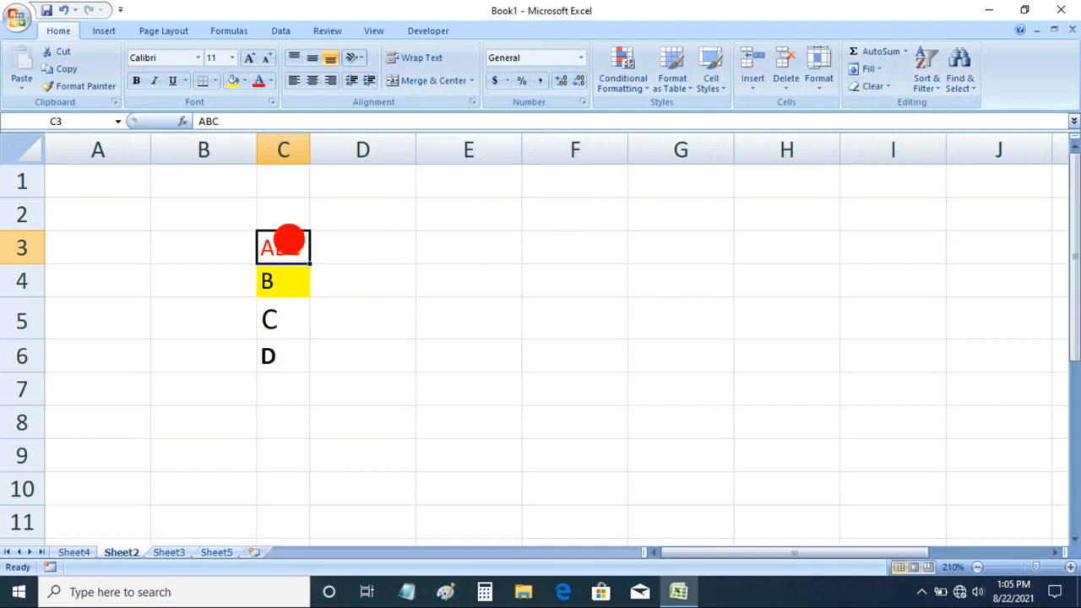
click(234, 80)
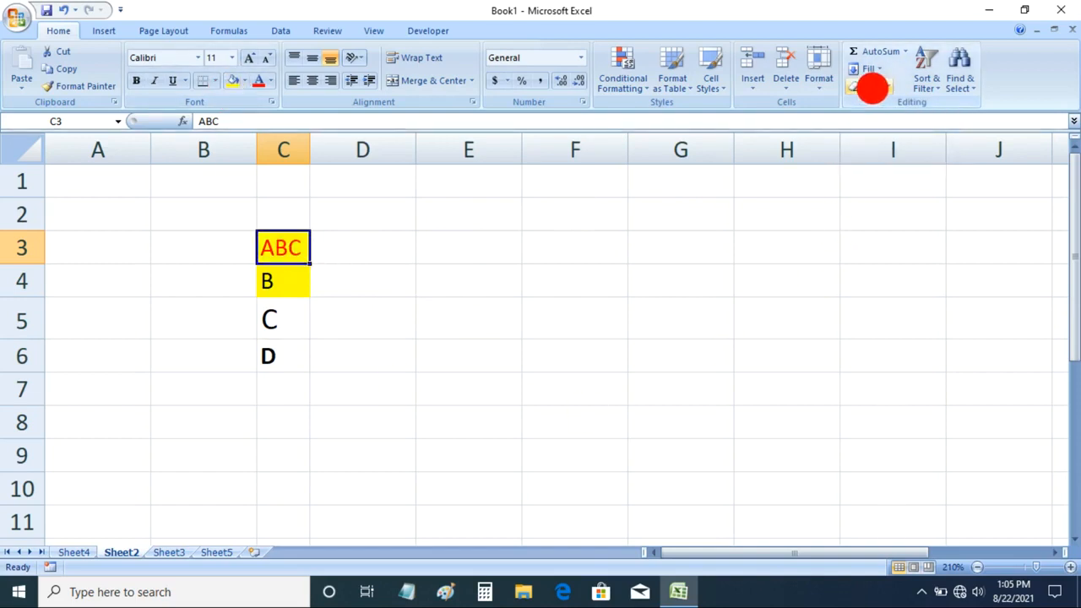
Step: Apply Clear All to cell C3, and undo the clearing
click(871, 87)
click(873, 101)
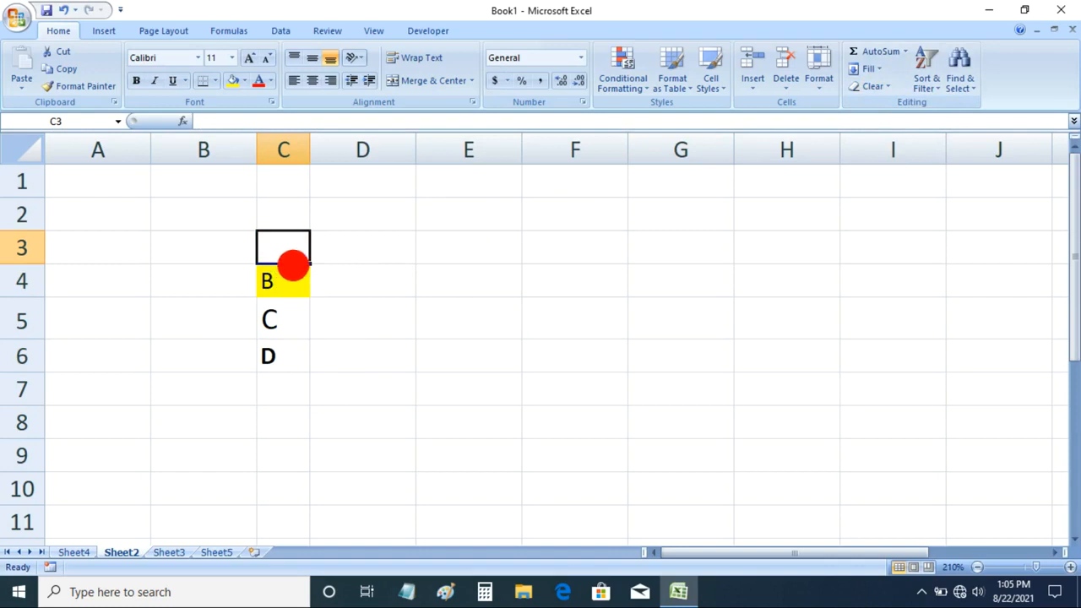
key(ctrl+z)
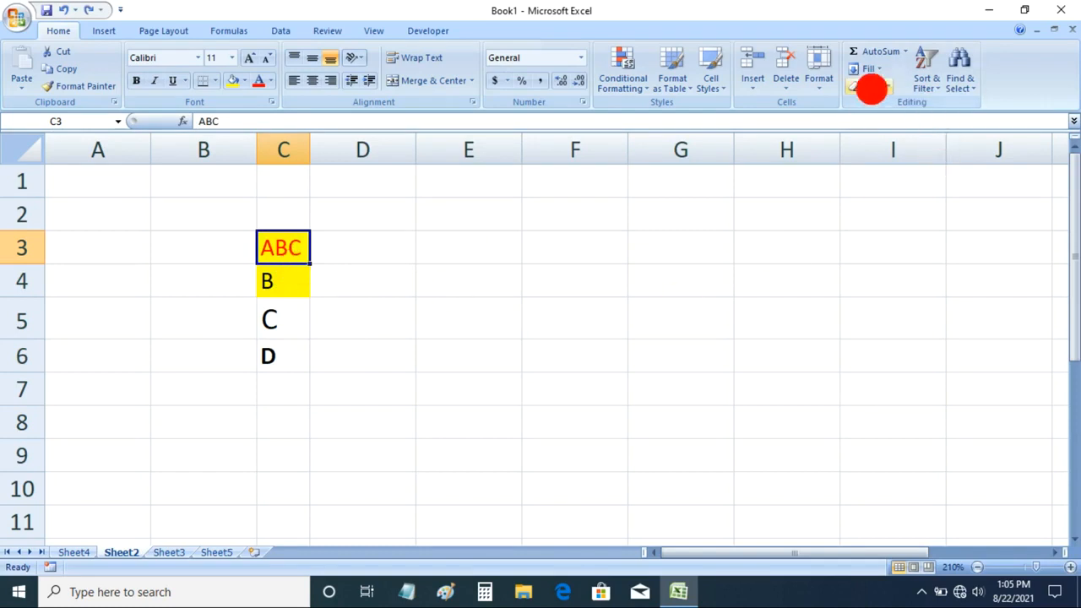
Step: Format cell C3 as Percentage and enter 500% in it
click(872, 86)
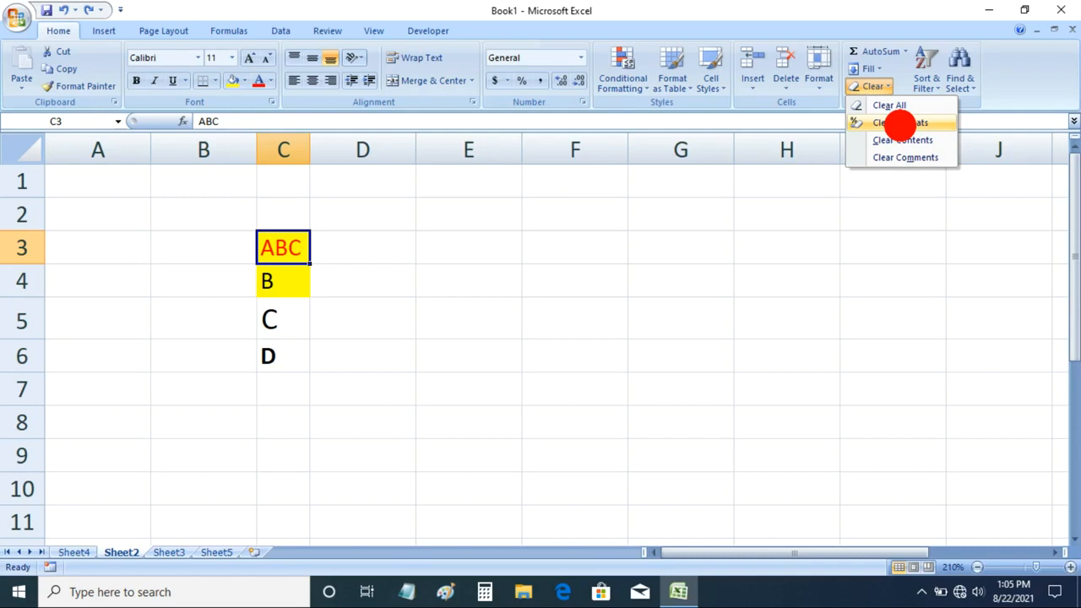
click(417, 250)
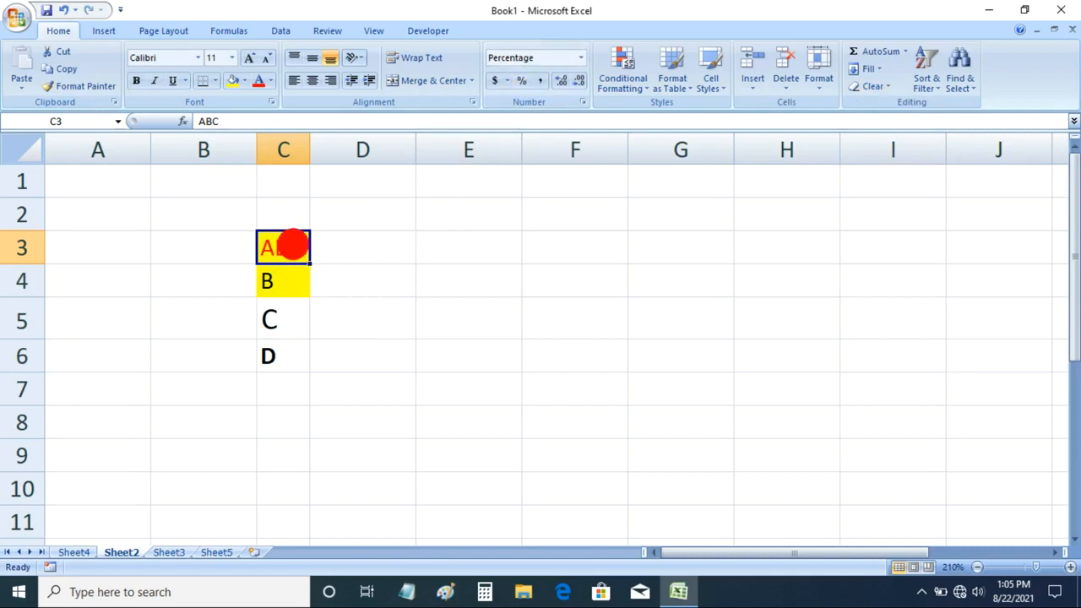
text(500)
key(Return)
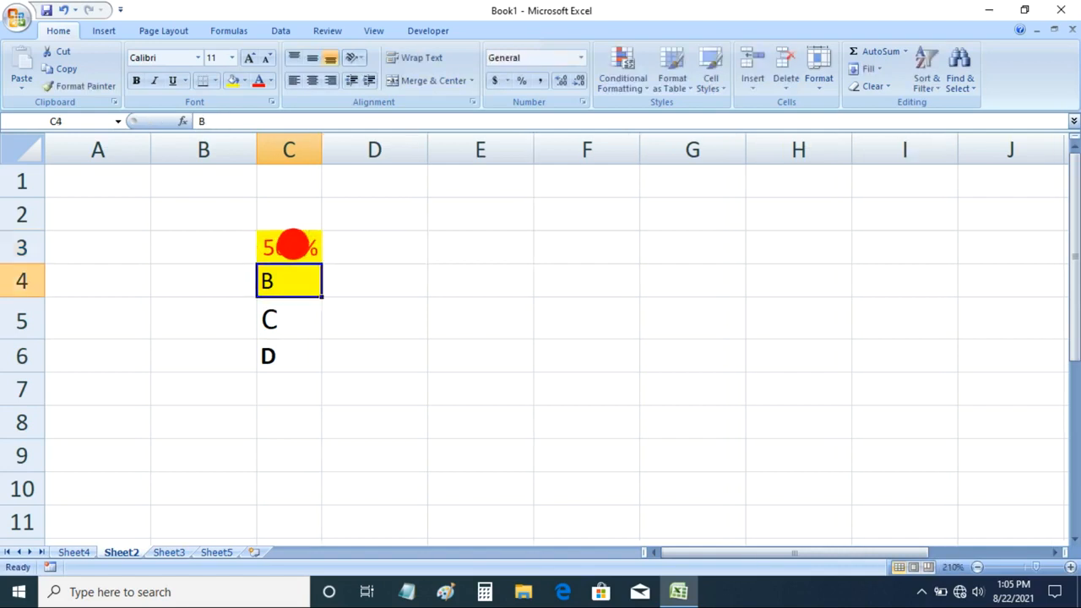
Step: Clear only the formats of cell C3, keeping its value
click(293, 245)
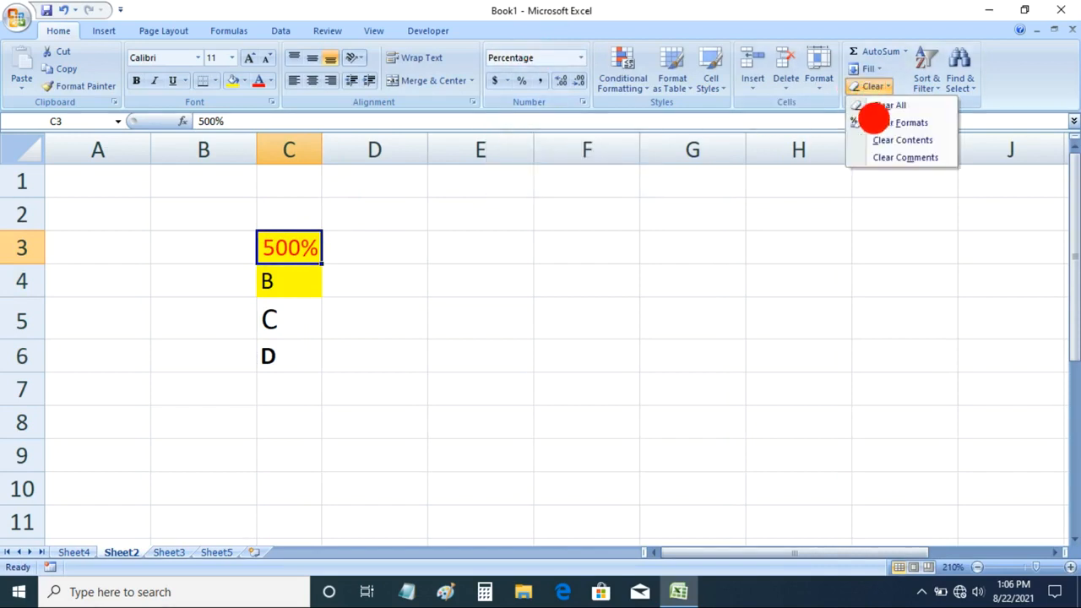
click(884, 121)
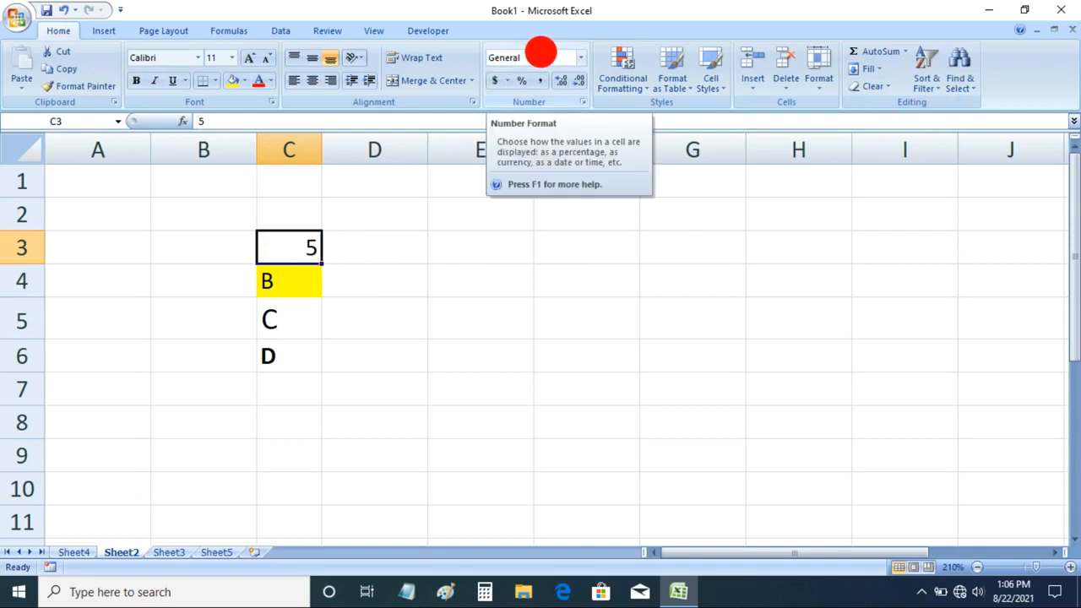
click(583, 279)
Step: Clear only the contents of cell C4, keeping its yellow fill
click(313, 271)
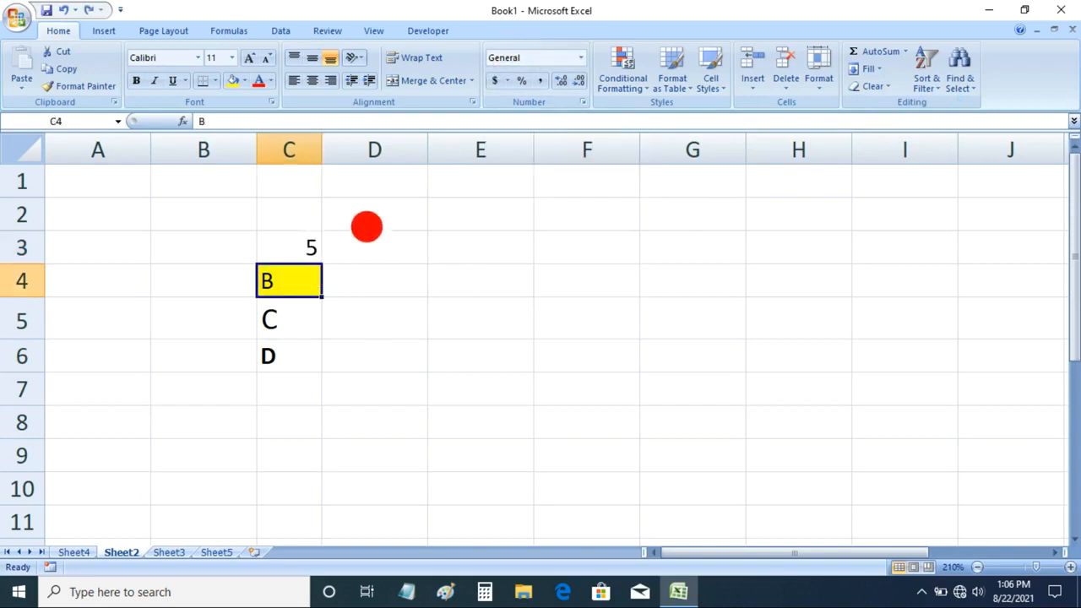
click(875, 86)
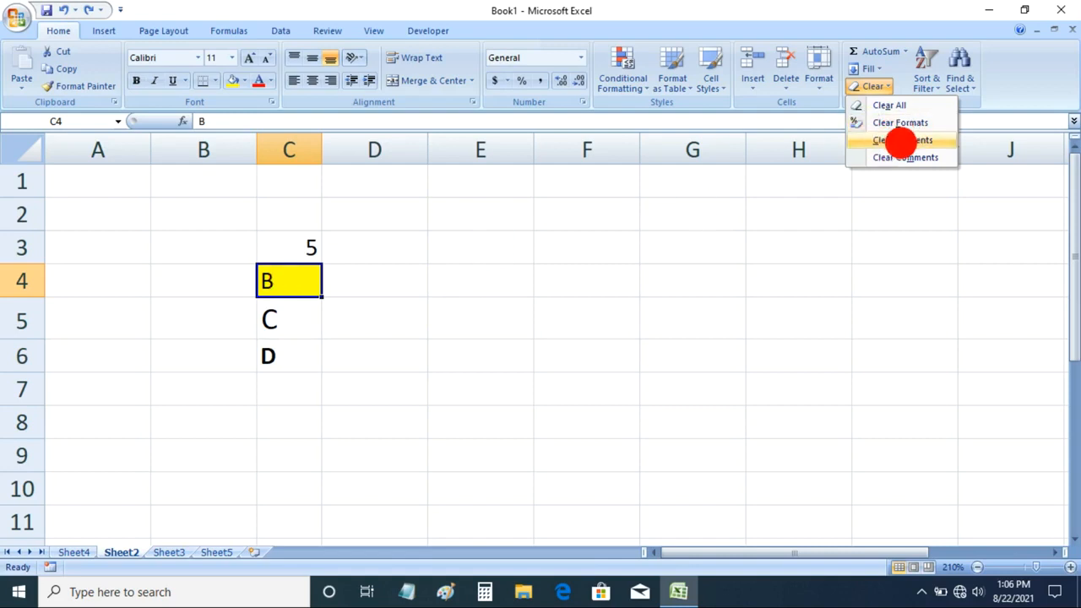
click(899, 141)
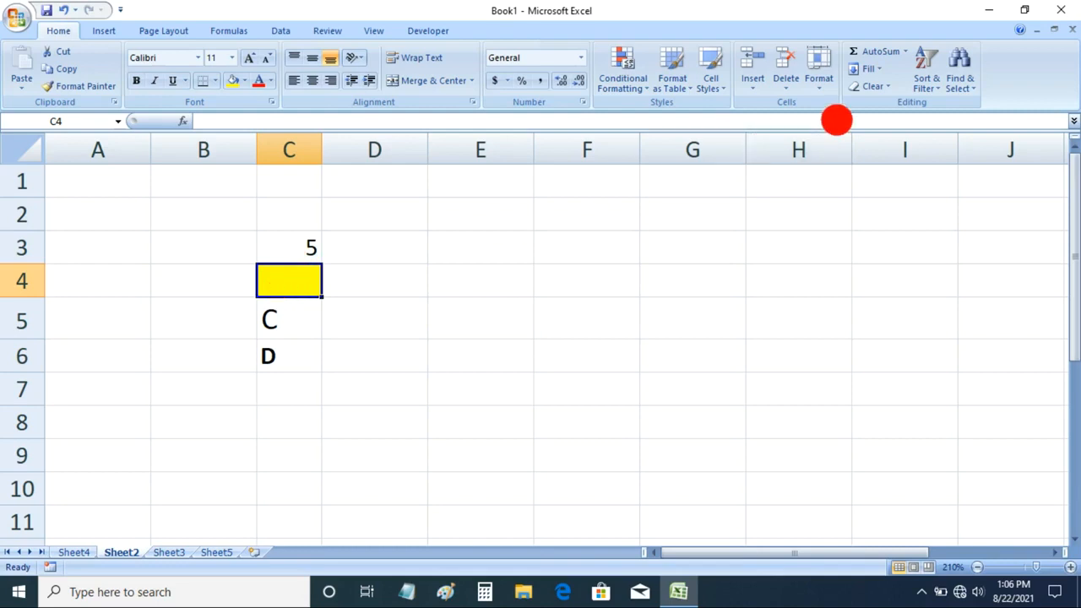
Step: Insert a comment reading "Hello" on cell C5
click(862, 86)
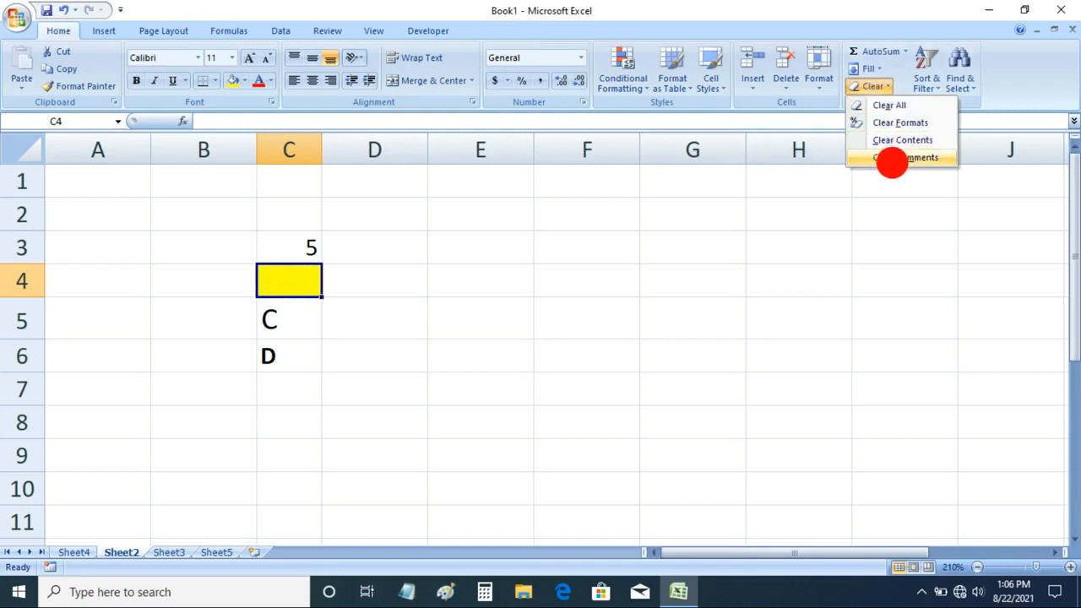
click(302, 330)
click(294, 321)
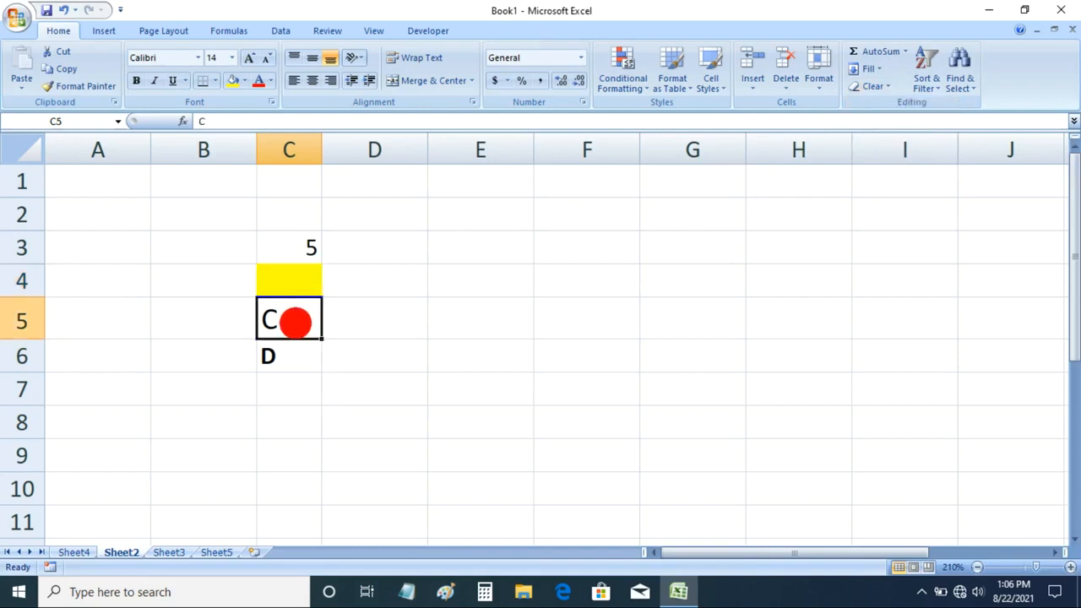
right_click(297, 312)
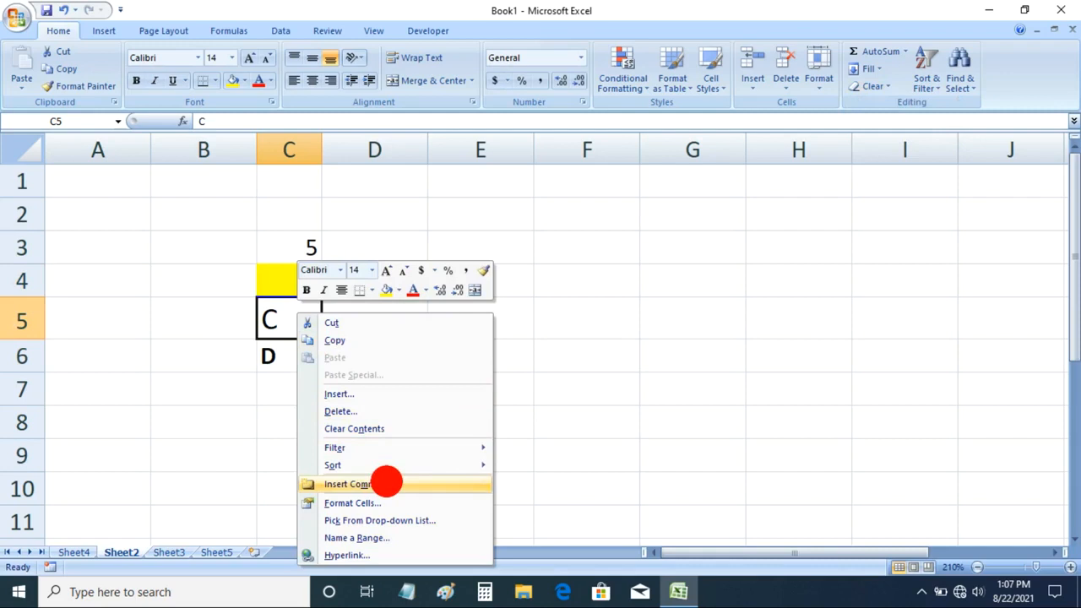
click(386, 483)
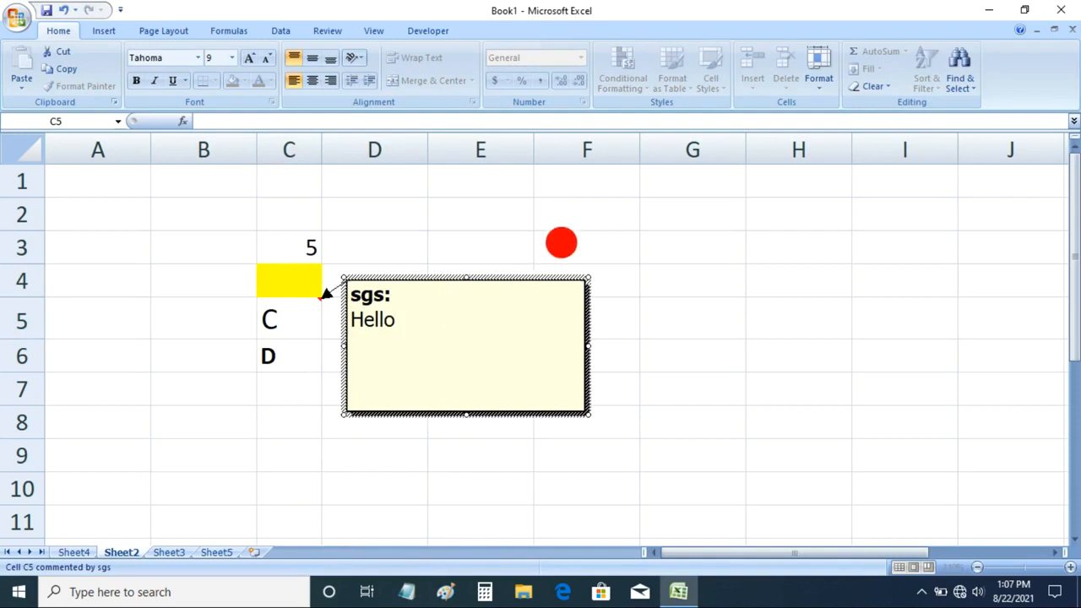
click(565, 243)
Step: View the comment on cell C5, and remove it with Clear Comments
mouse_move(303, 312)
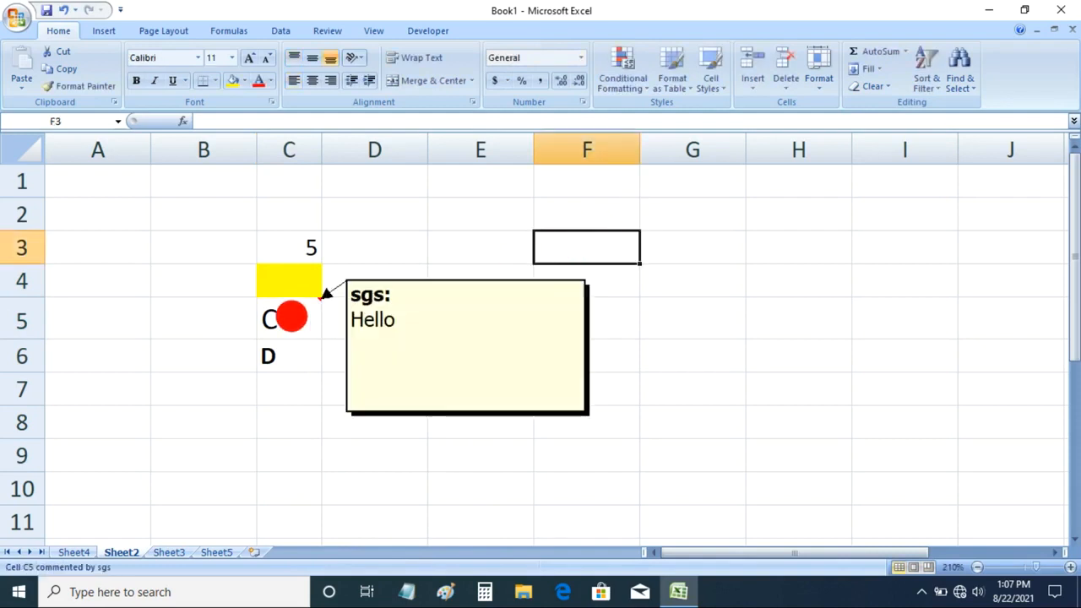
click(291, 317)
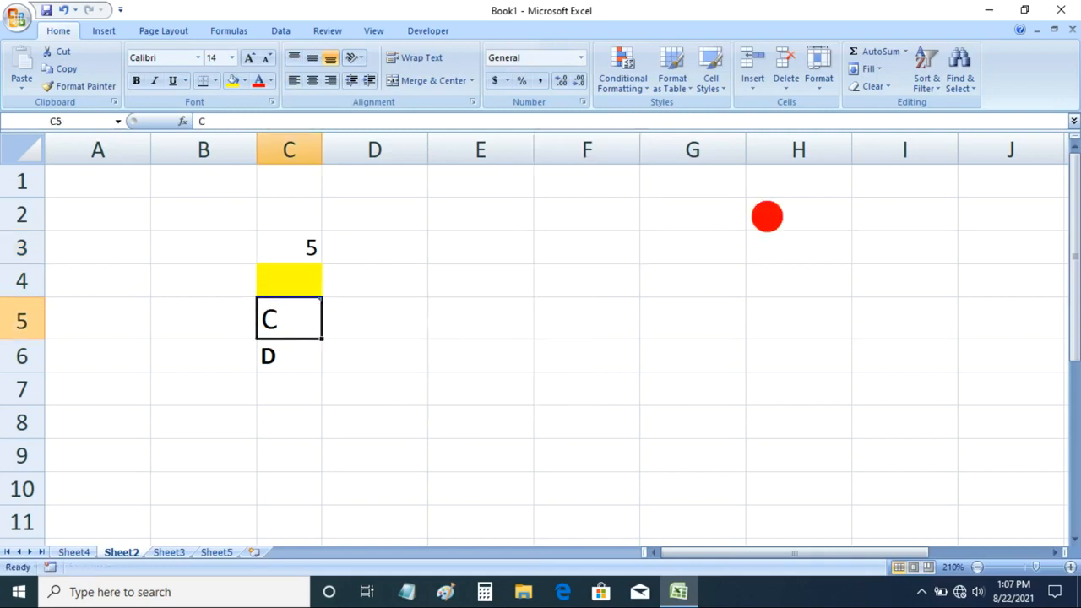
click(877, 86)
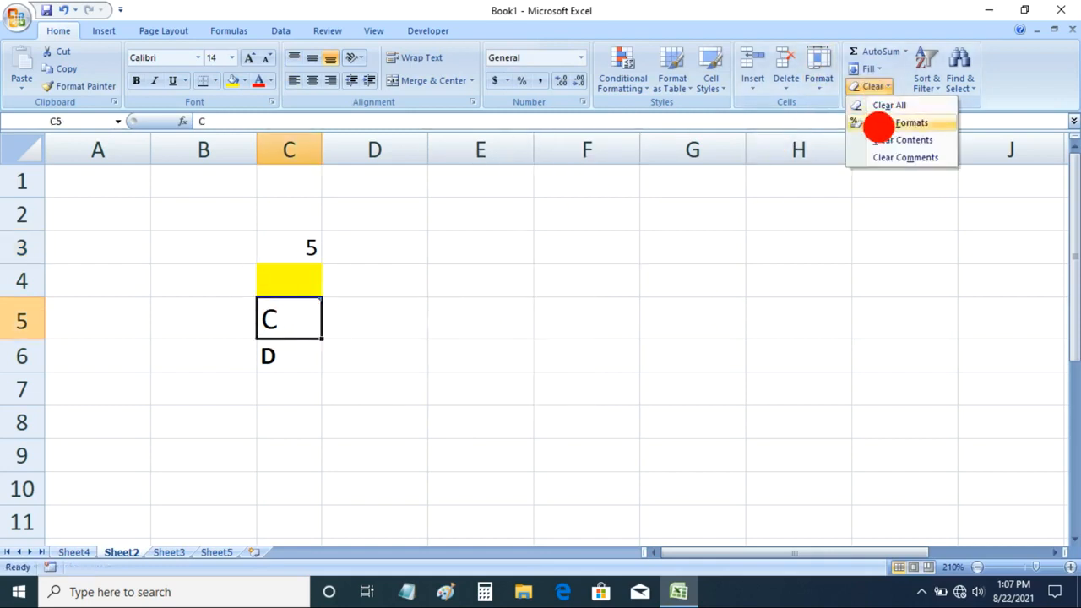
click(885, 152)
click(354, 316)
click(315, 318)
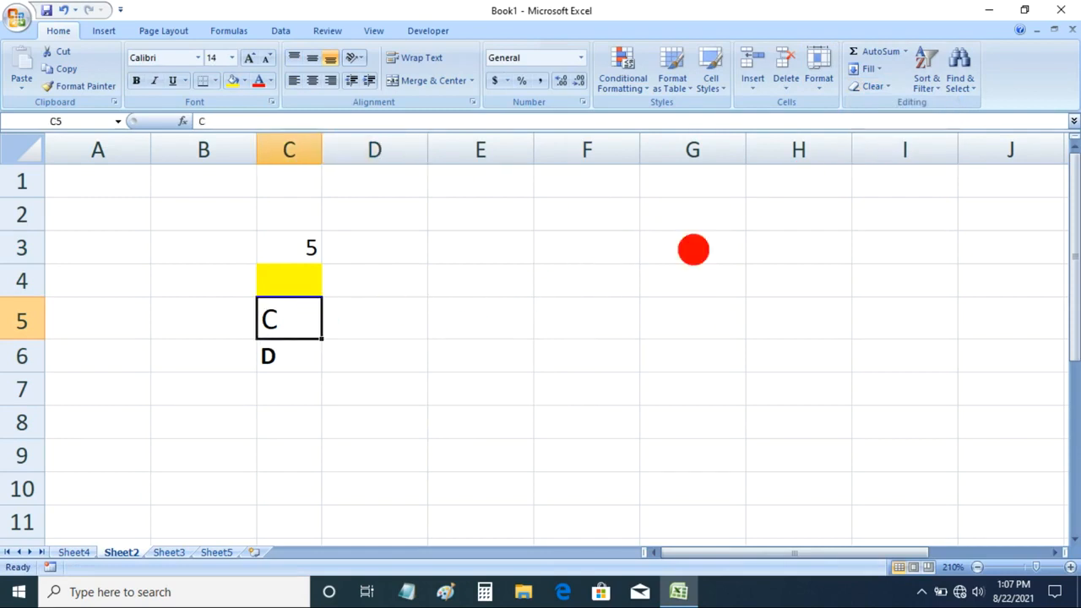
click(747, 226)
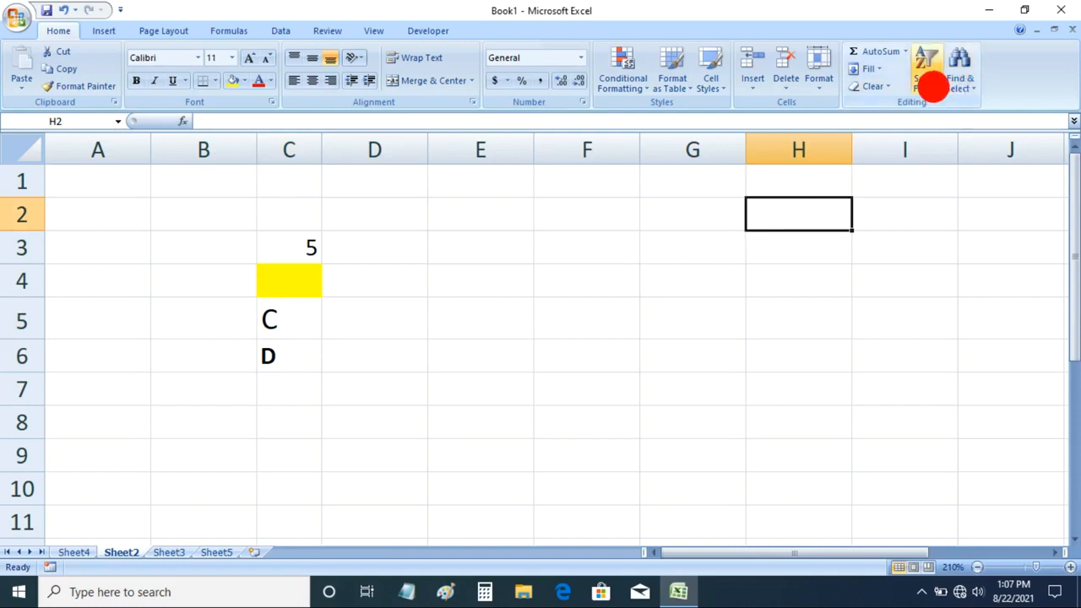
Step: Enter the headings "City" in cell E3 and "Amount" in cell F3
click(499, 217)
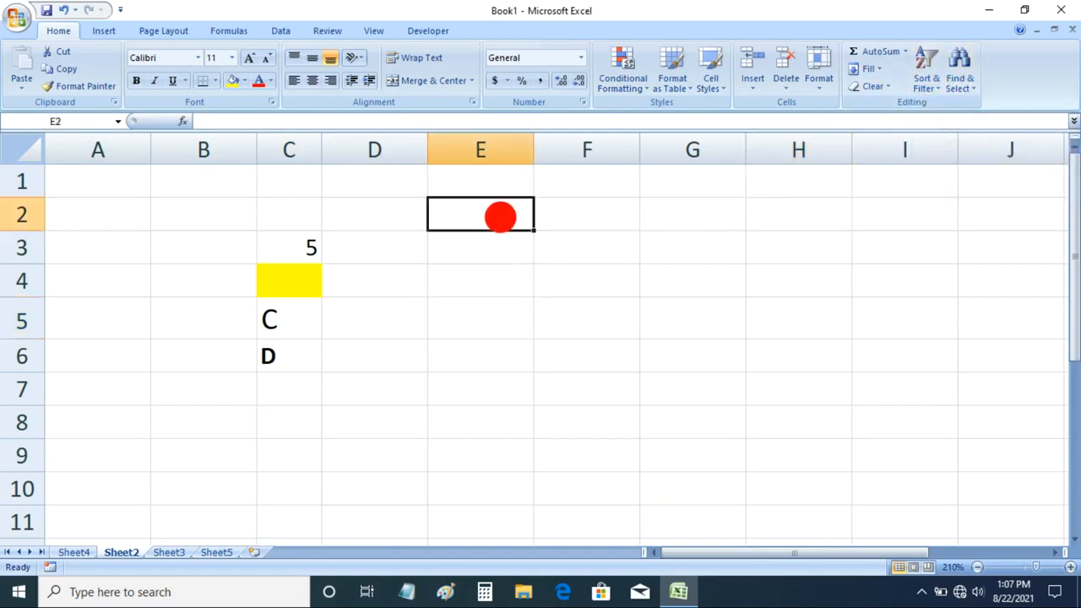
click(494, 254)
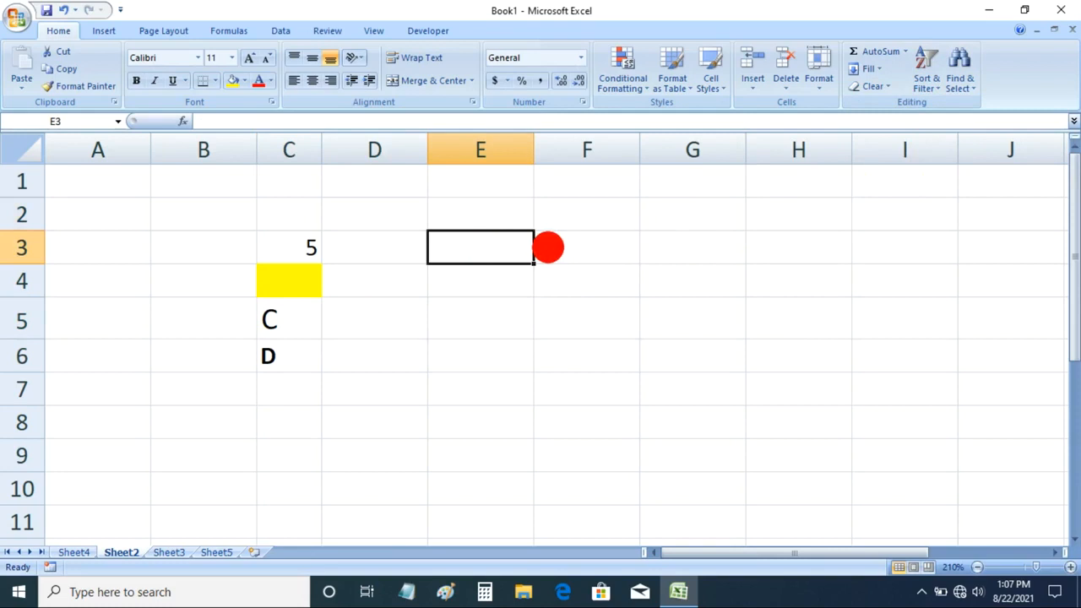
text(Cit)
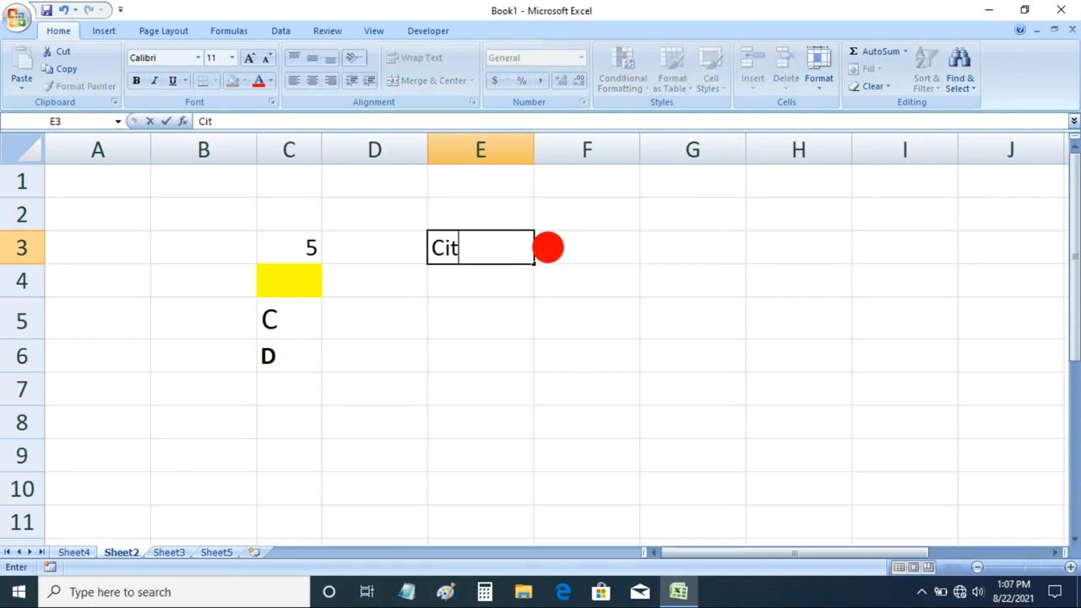
text(y)
click(547, 247)
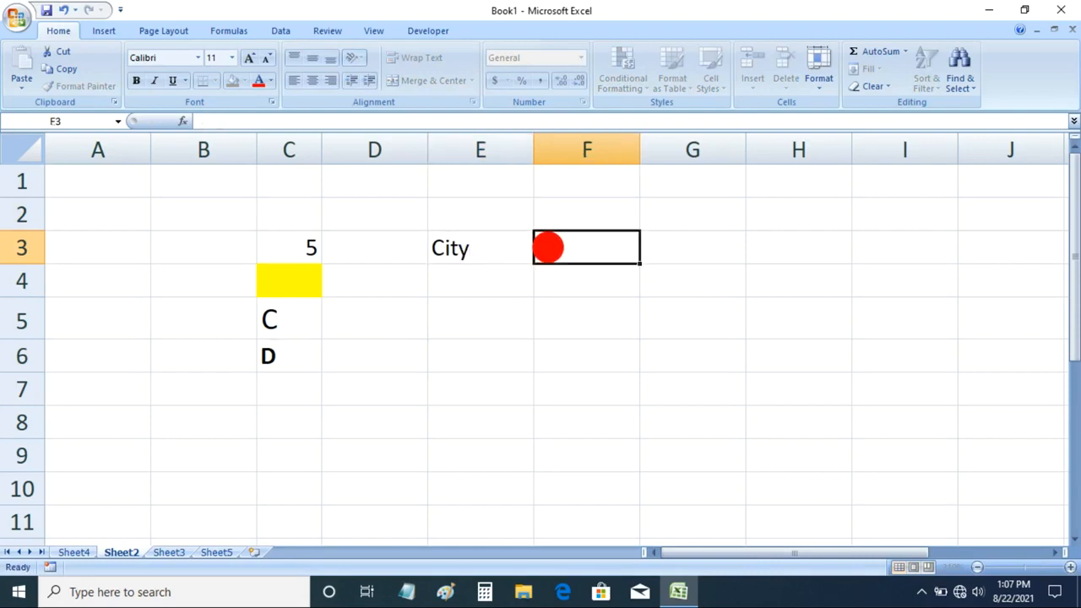
text(Am)
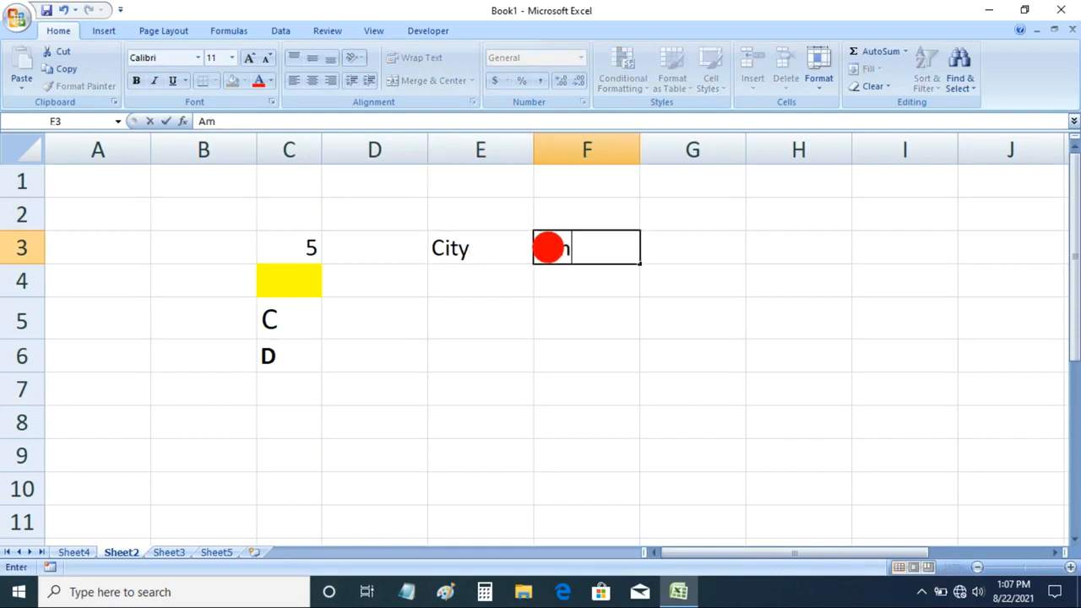
text(ount)
key(Tab)
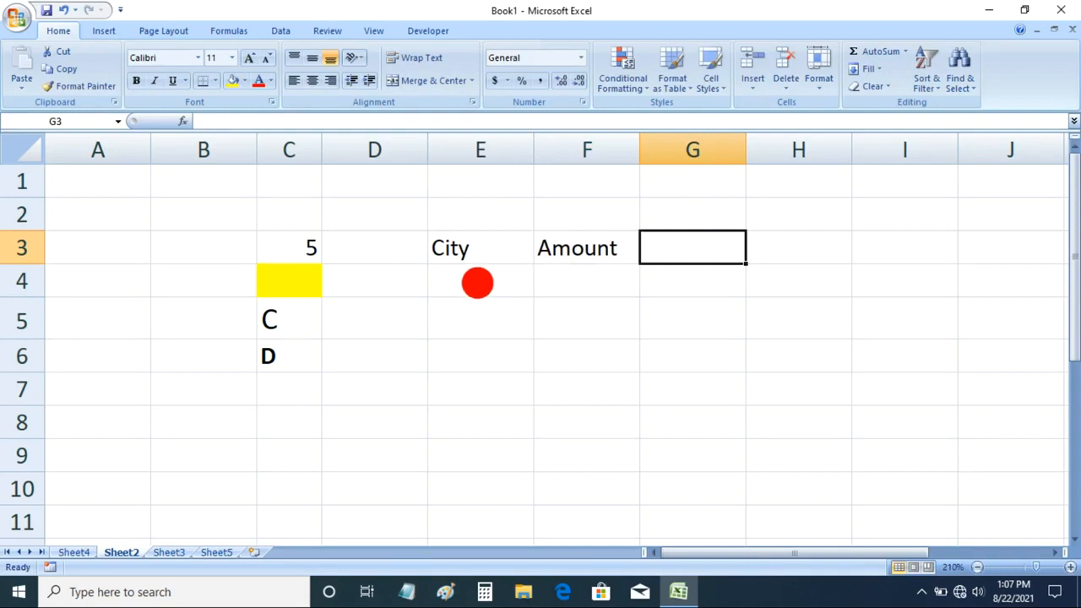
Step: List the cities Agra, Delhi, kanpur and Allahabad under the City heading in E4:E7
click(476, 283)
text(Age)
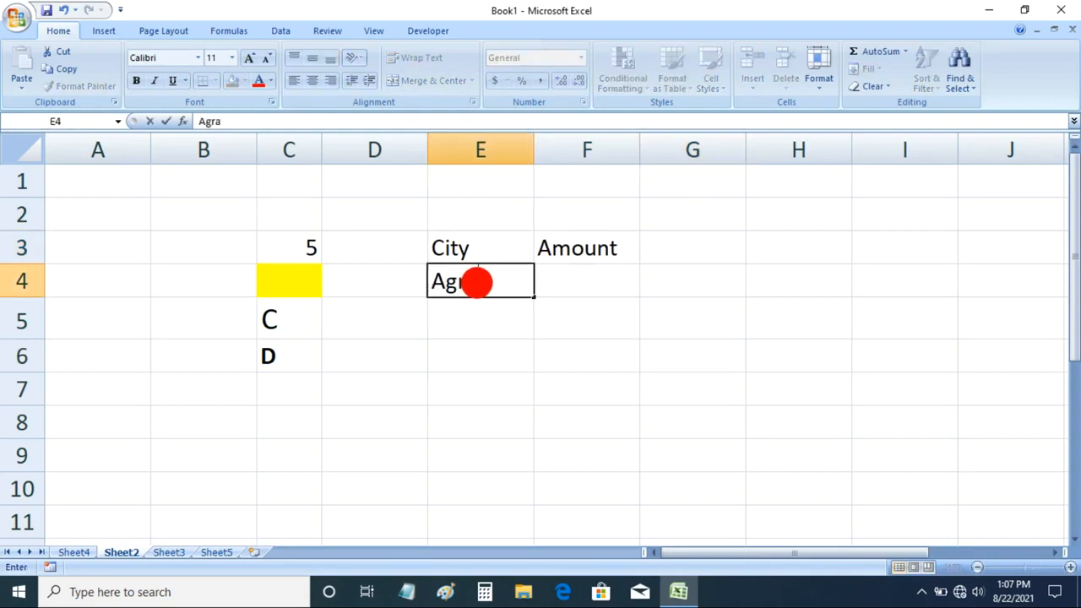
key(Return)
text(De)
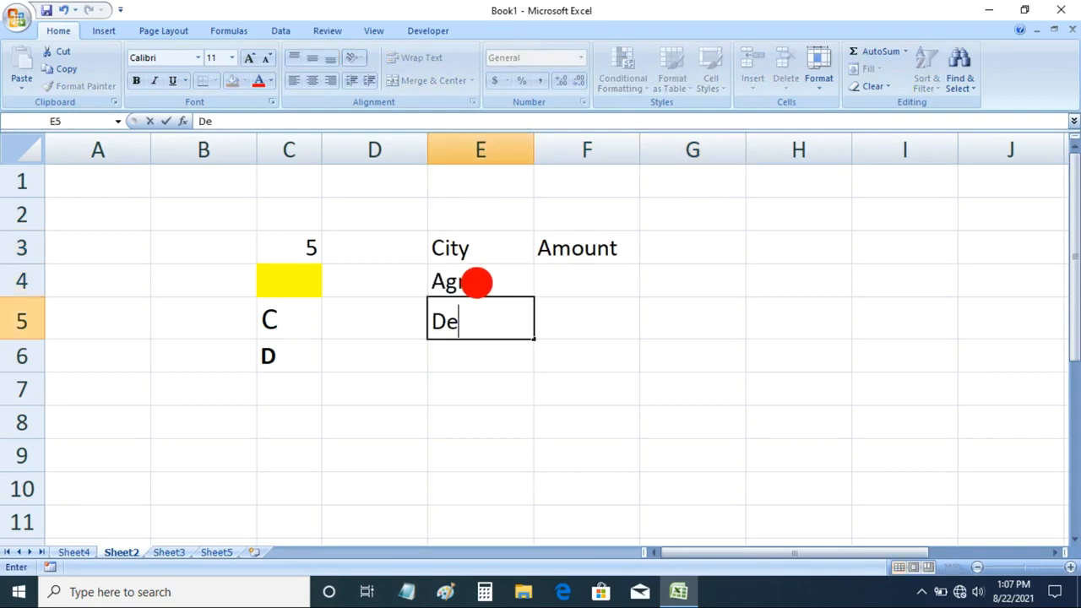
text(lhi)
key(Return)
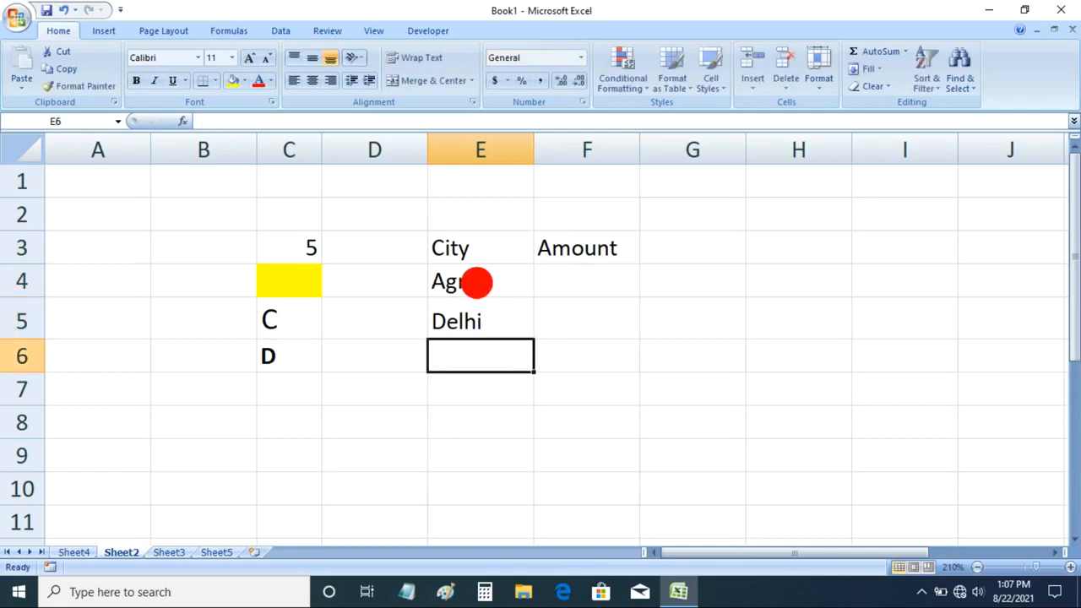
text(kanpur)
key(Return)
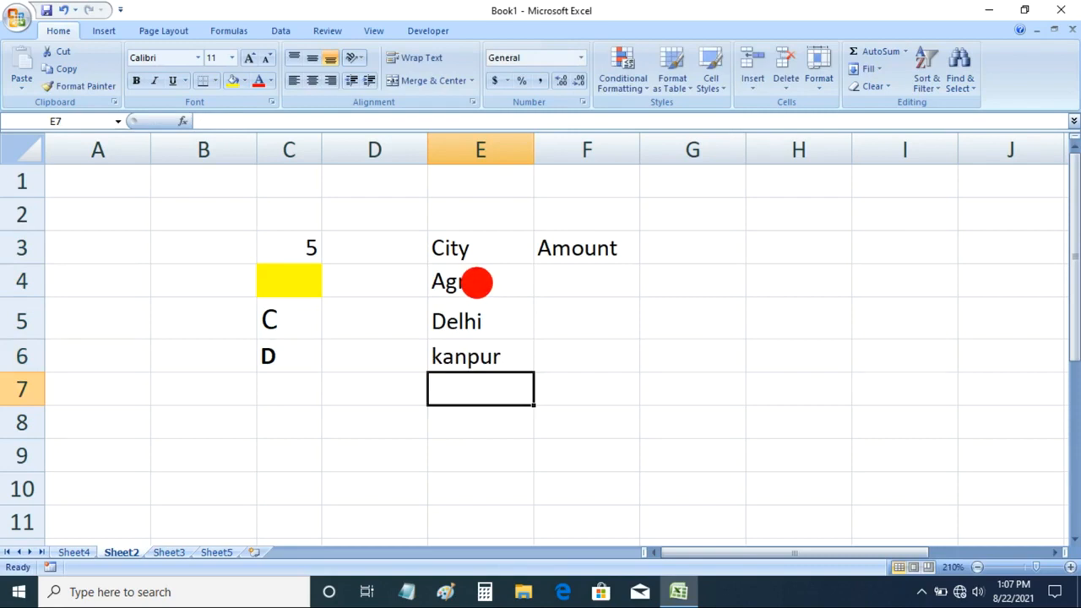
text(Alla)
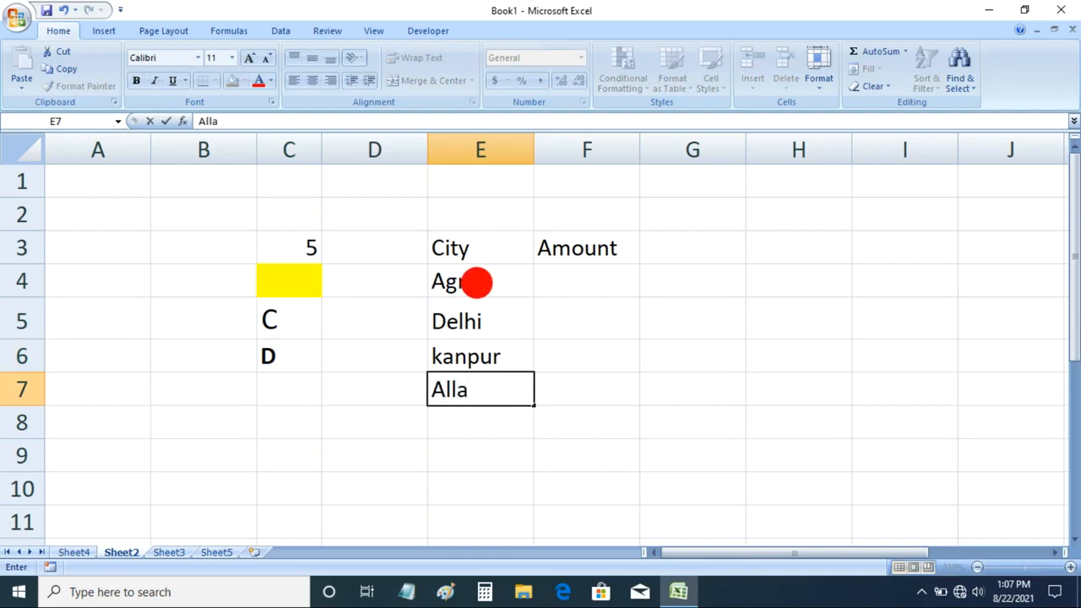
text(habad)
key(Tab)
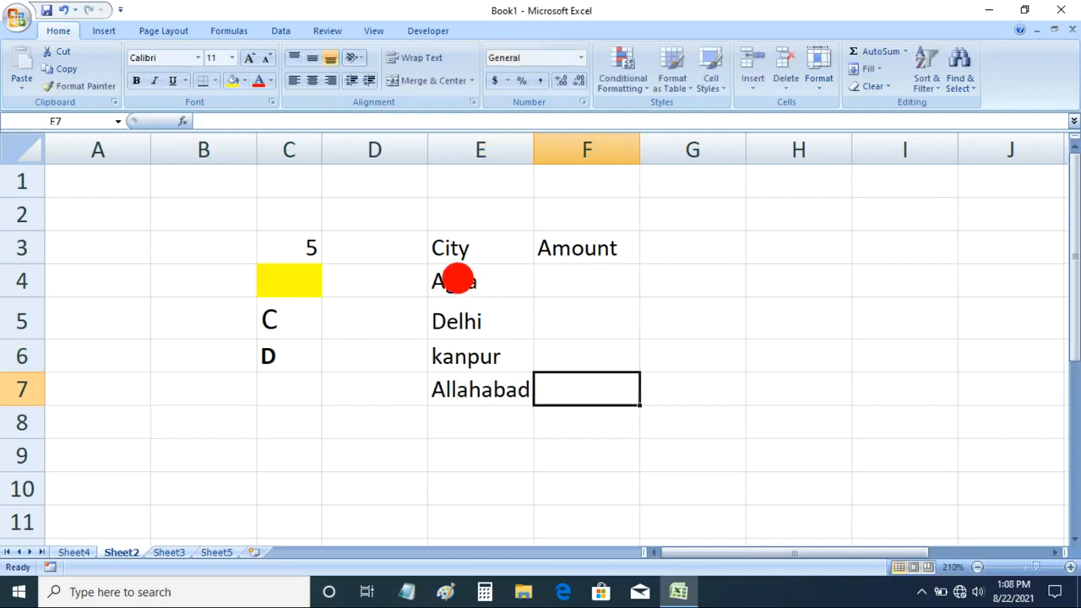
Step: Fill F4:F7 with random amounts using the formula =RANDBETWEEN(1000,1500)
click(456, 279)
click(459, 245)
click(586, 282)
drag(586, 393, 602, 283)
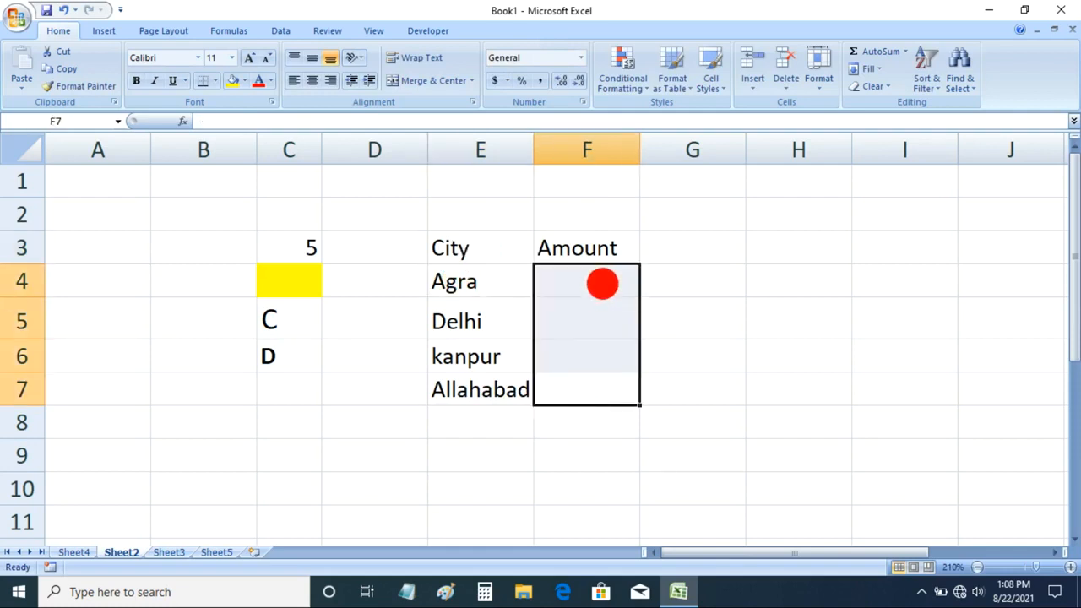
text(=a)
key(BackSpace)
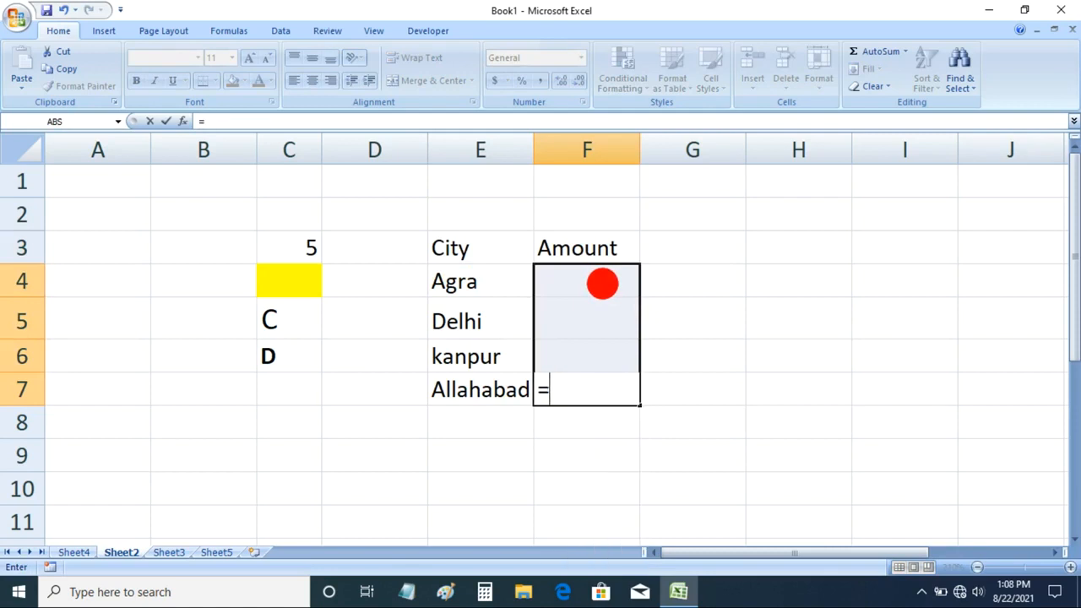
text(ra)
key(Down)
key(Down)
key(Tab)
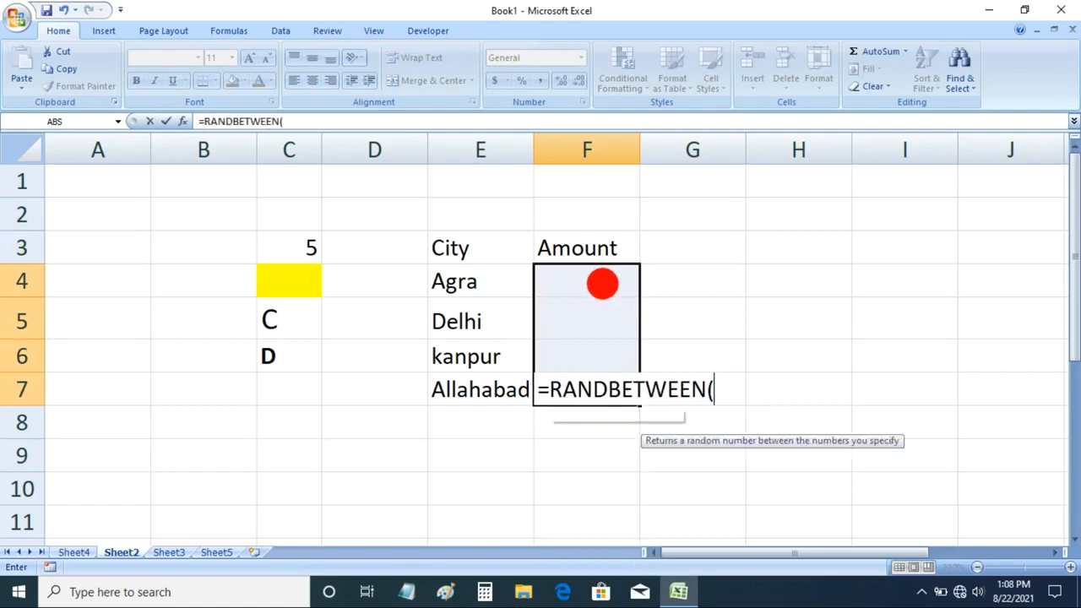
text(1000)
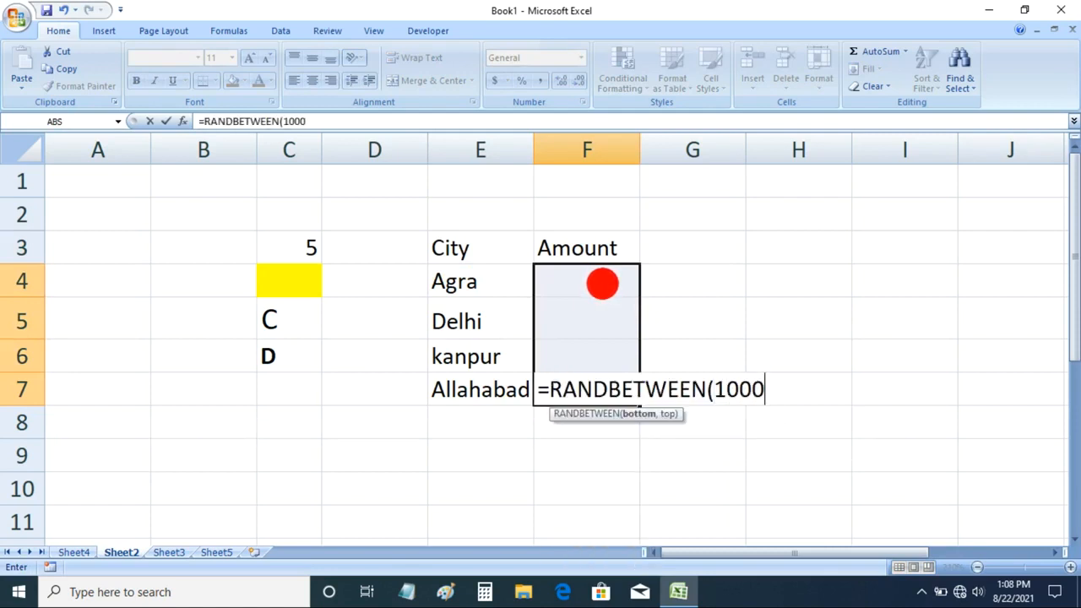
text(,1150)
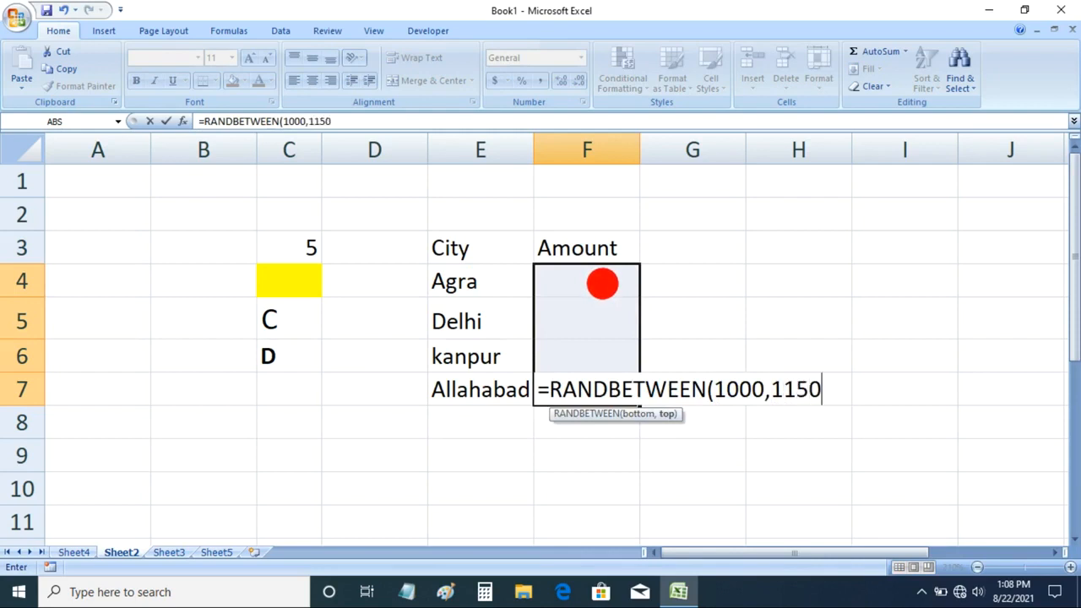
key(BackSpace)
key(BackSpace)
key(BackSpace)
text(500)
key(ctrl+Return)
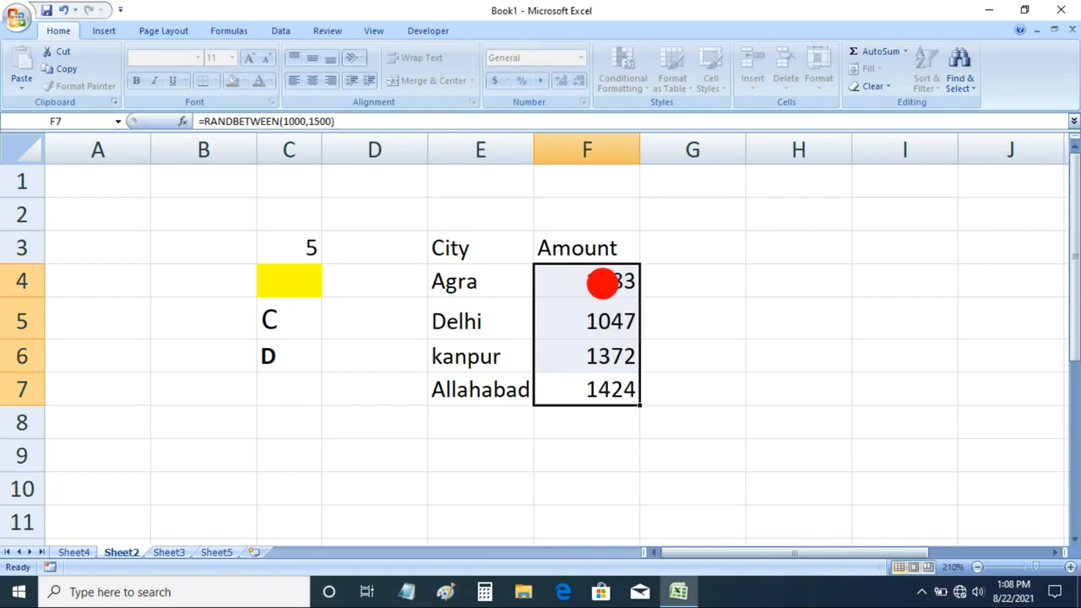
Step: Replace the random-number formulas in F4:F7 with their fixed values
key(ctrl+c)
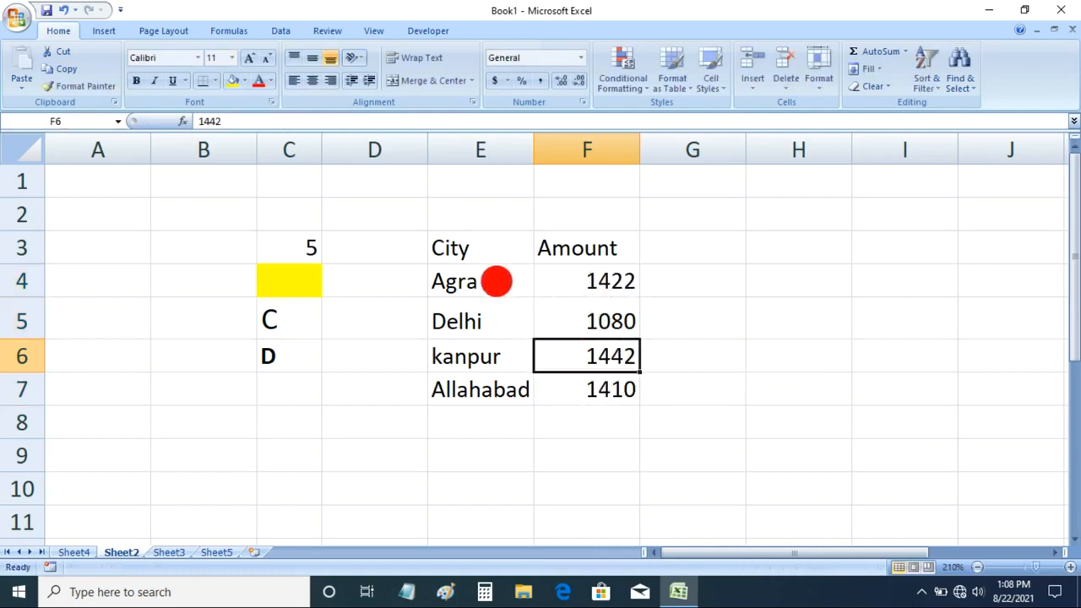
click(495, 281)
click(590, 277)
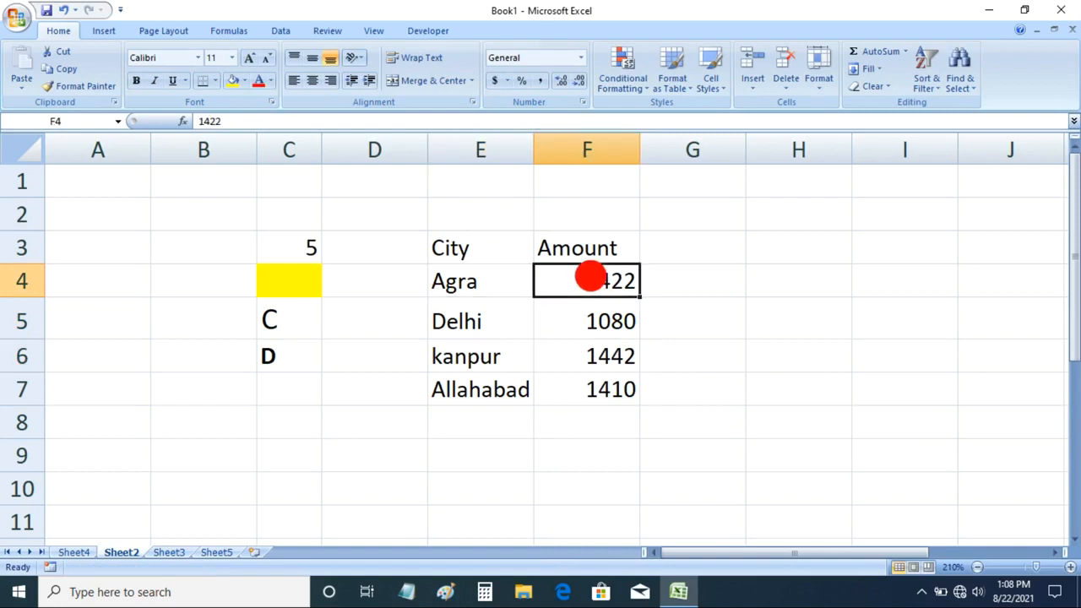
drag(461, 250, 599, 247)
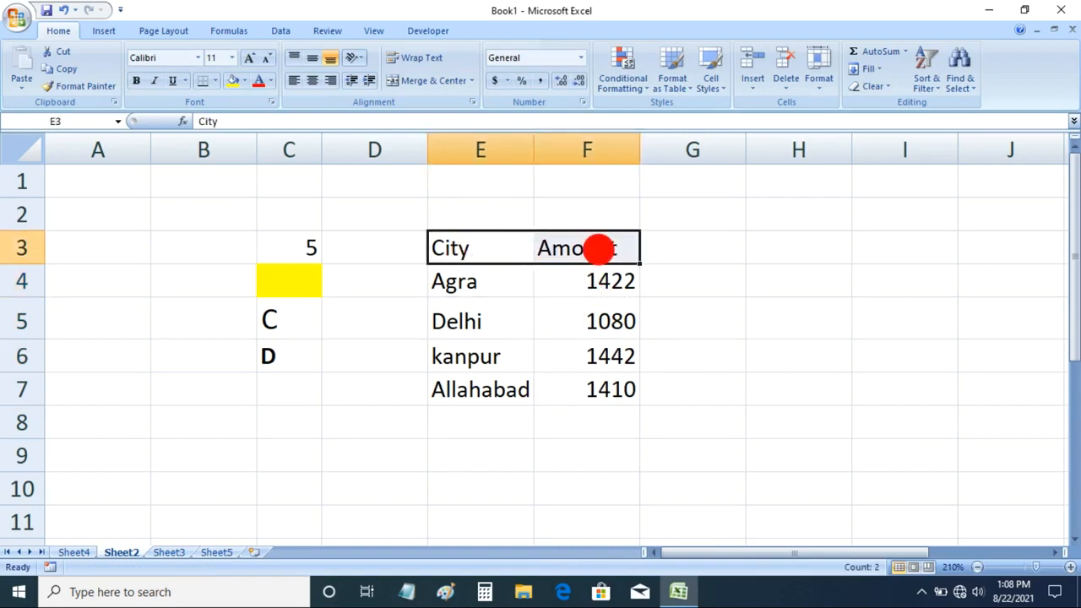
drag(488, 280, 467, 382)
drag(609, 282, 611, 377)
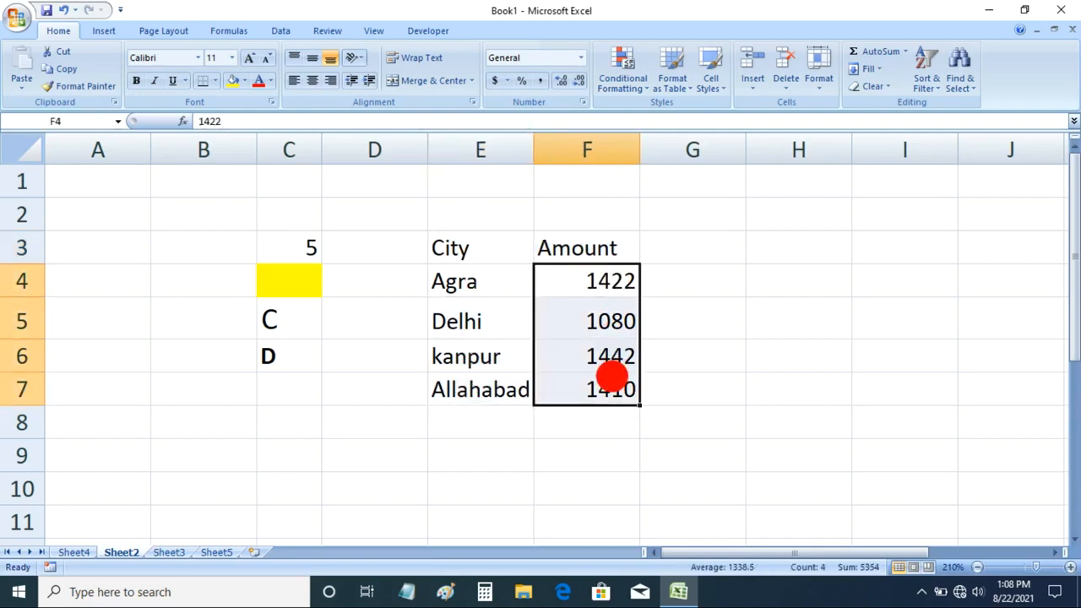
scroll(611, 374, down, 1)
scroll(599, 362, up, 1)
Step: Copy the city names in E4:E7 to E8:E11 and the amounts in F4:F7 to F8:F11
drag(456, 287, 442, 381)
key(ctrl+c)
click(457, 421)
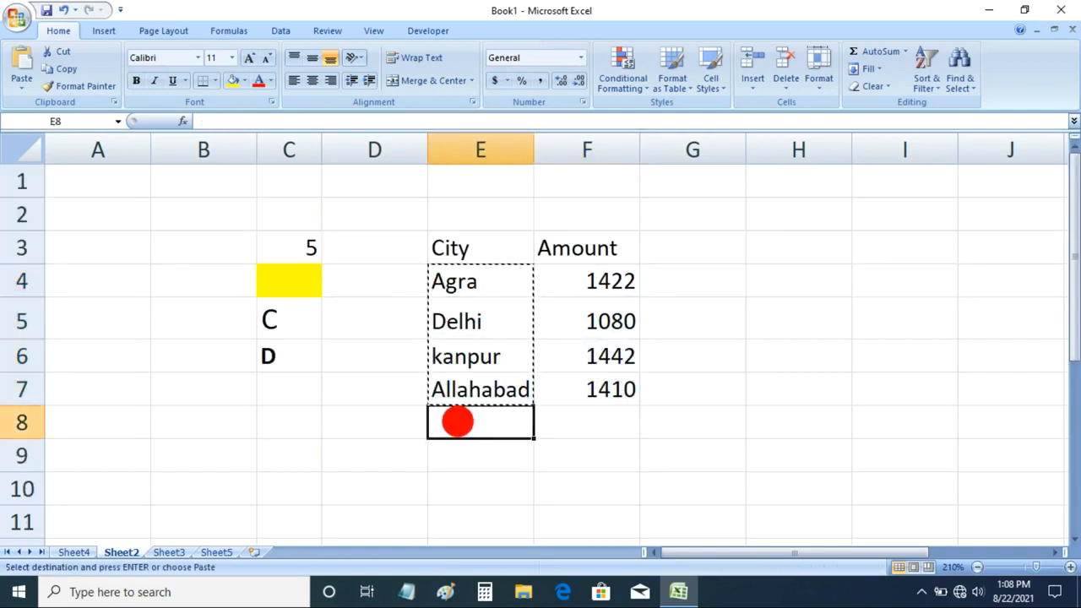
key(ctrl+v)
click(597, 291)
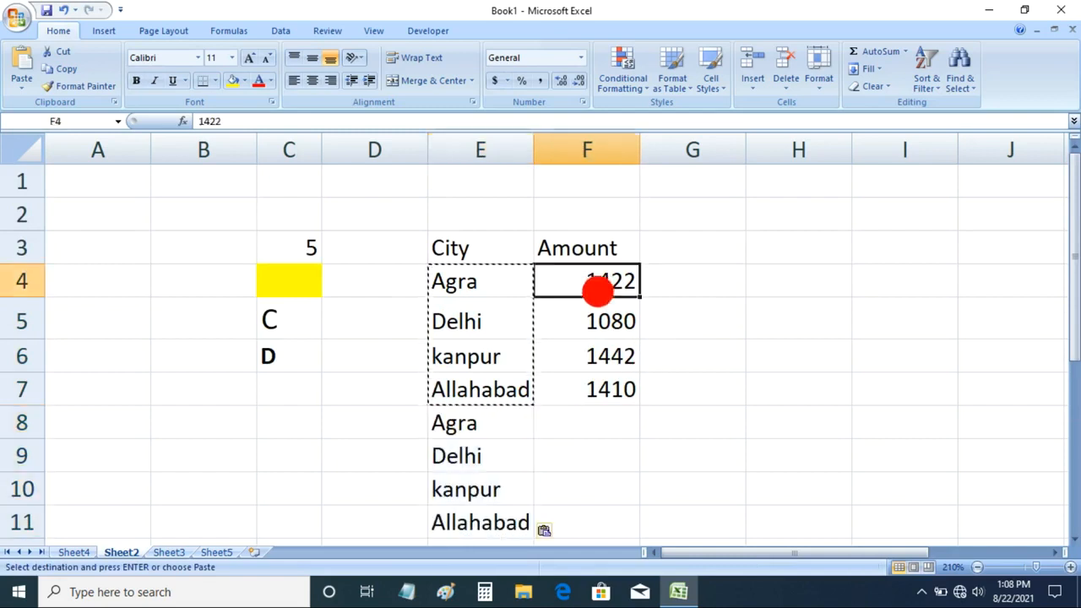
drag(597, 290, 596, 379)
key(ctrl+c)
click(576, 414)
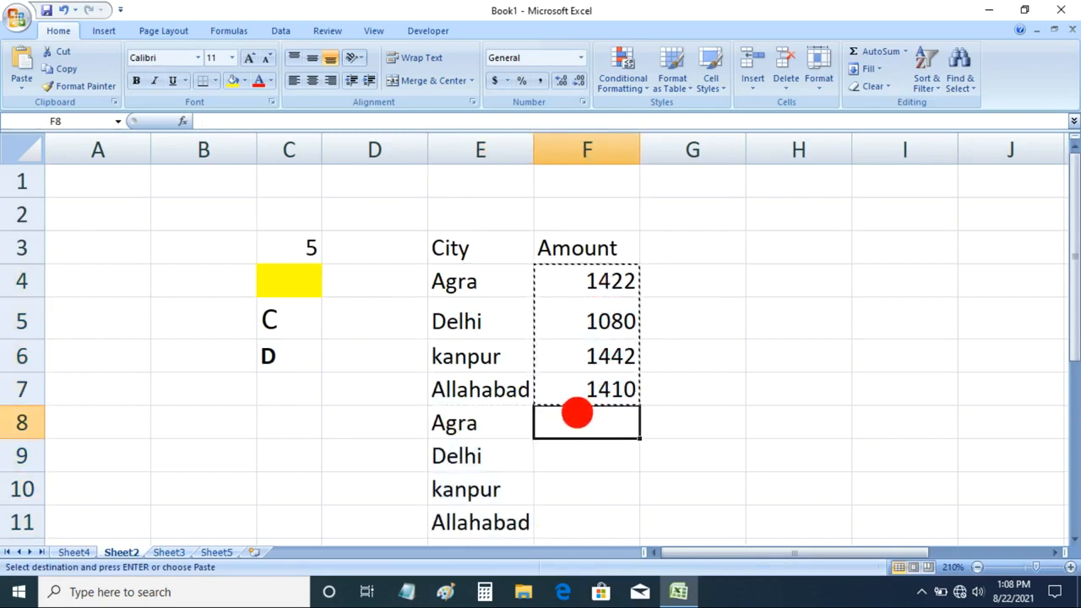
key(ctrl+v)
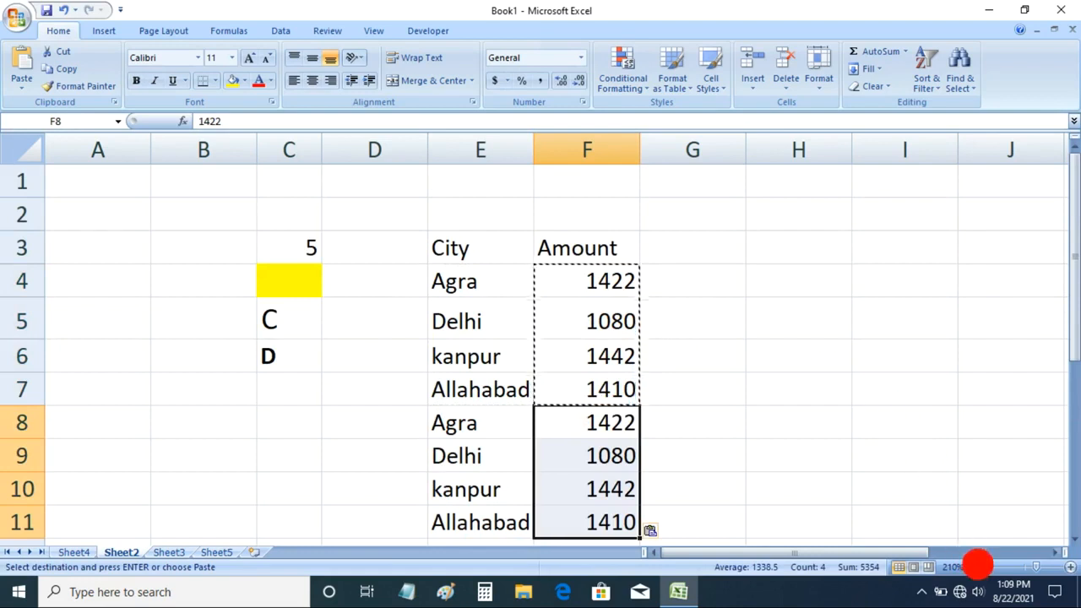
Step: Sort the cities in E4:E11 from A to Z, expanding the selection to the amounts, and undo the sort
double_click(978, 566)
click(724, 327)
double_click(653, 309)
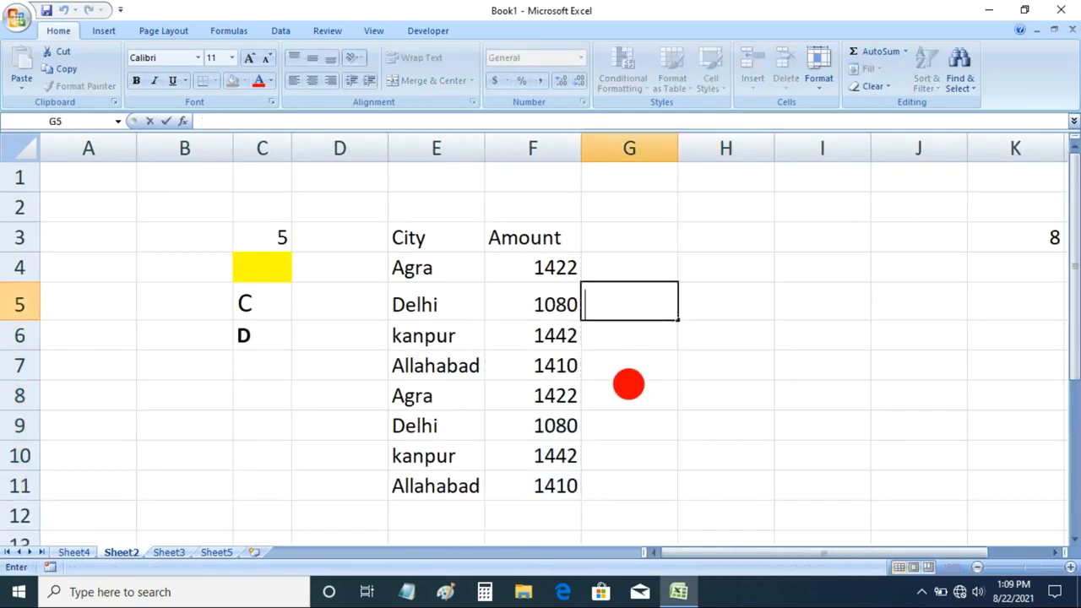
click(628, 384)
drag(422, 239, 534, 239)
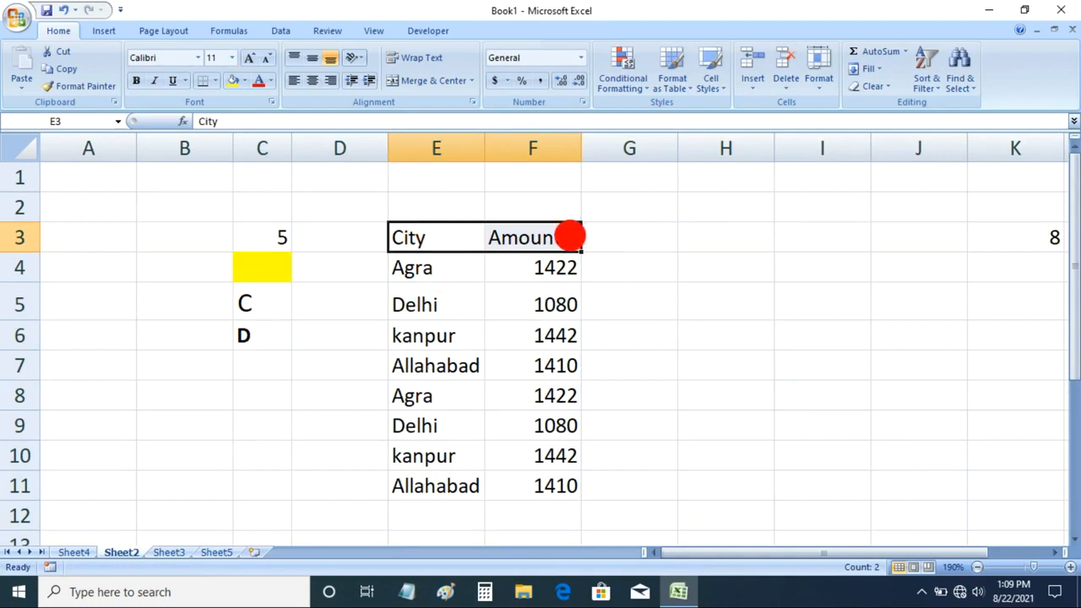
drag(427, 269, 435, 487)
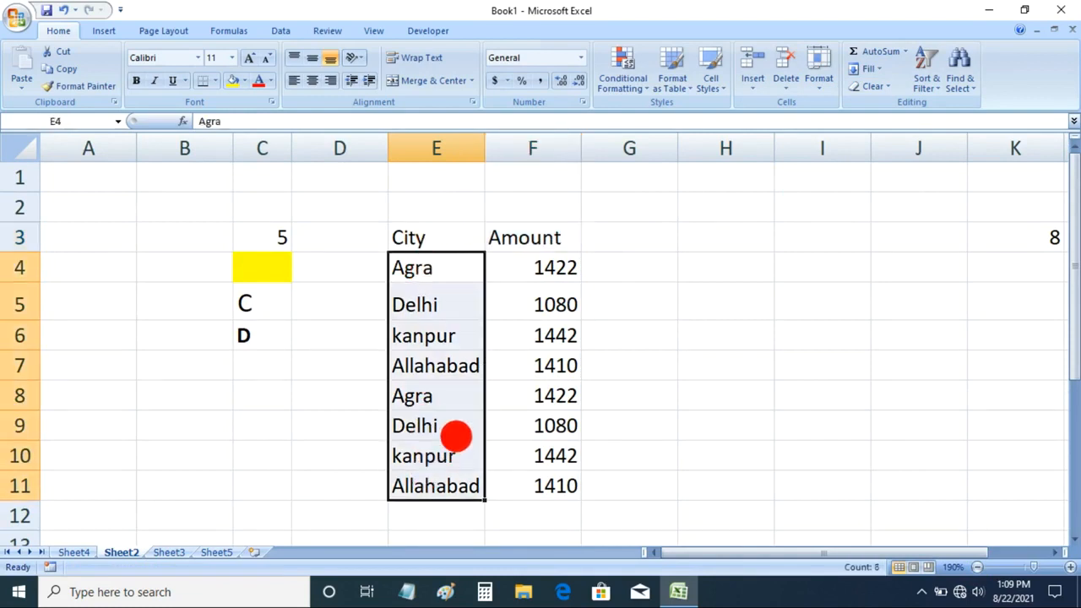
click(926, 85)
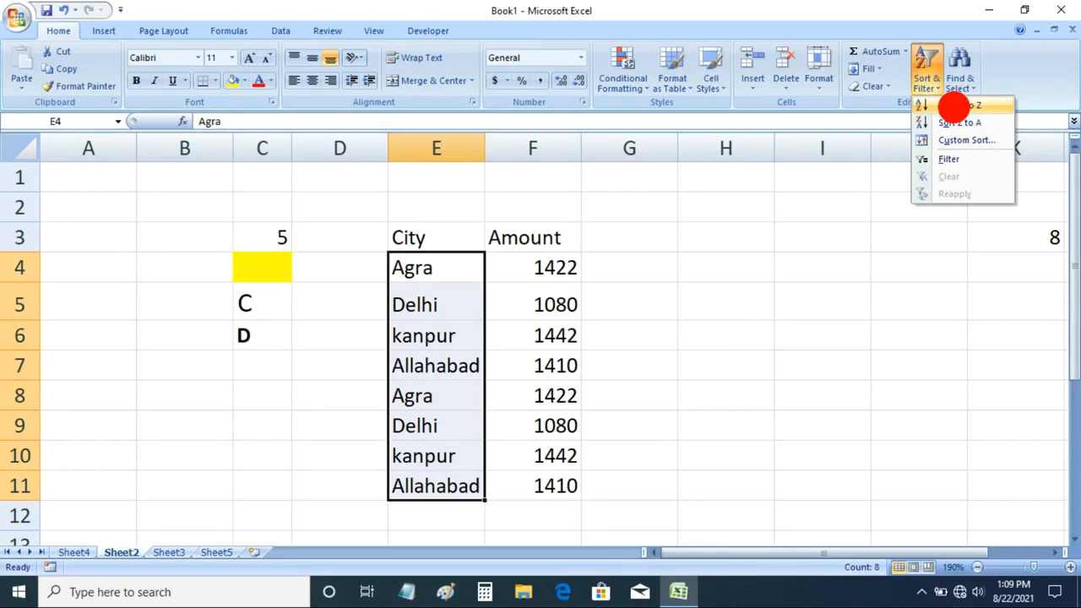
click(953, 106)
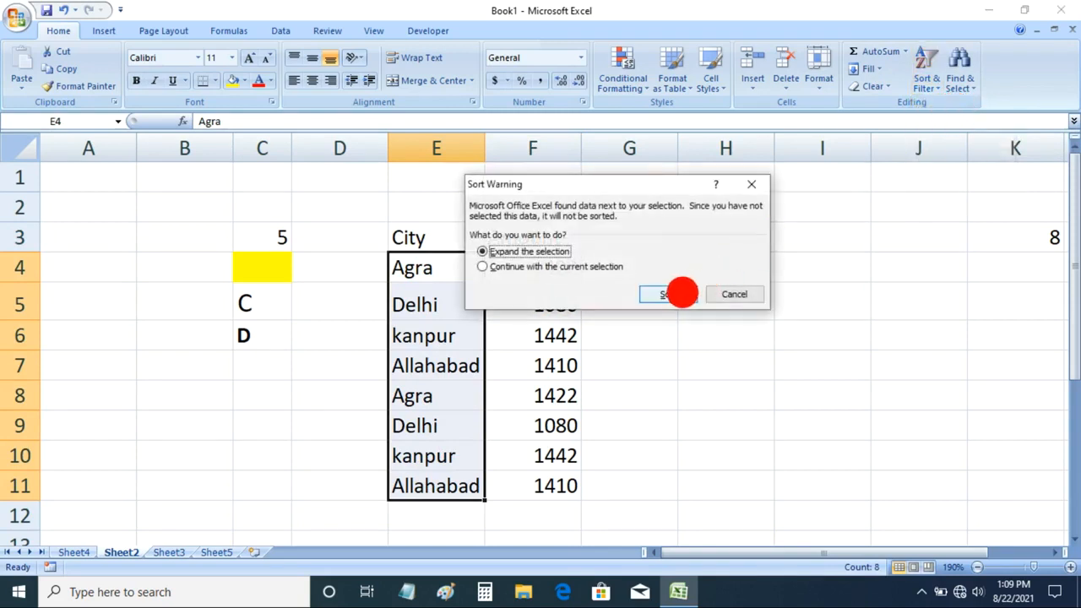
click(675, 293)
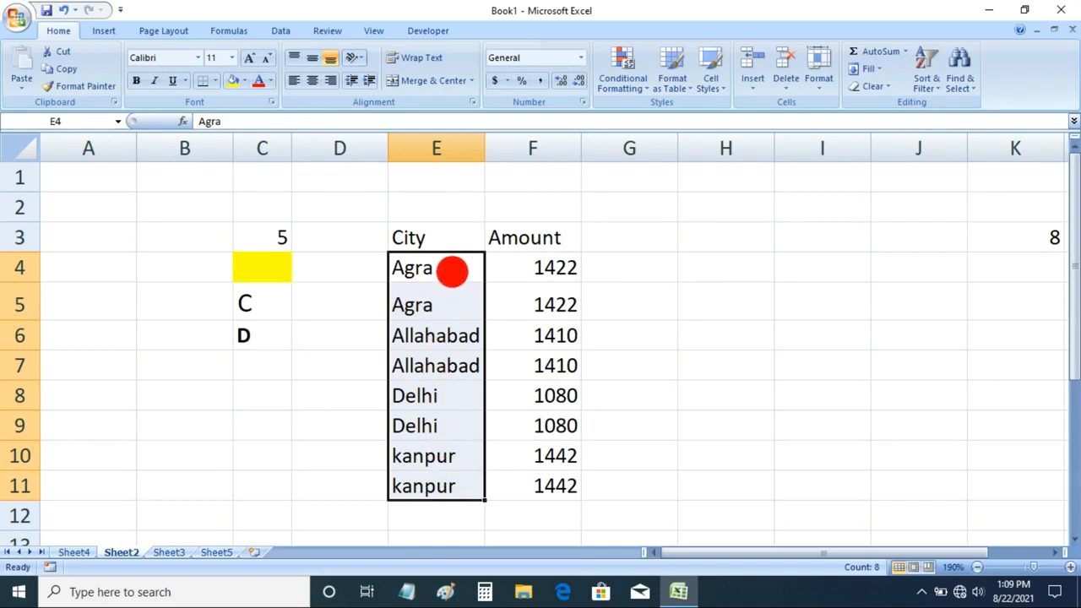
key(ctrl+z)
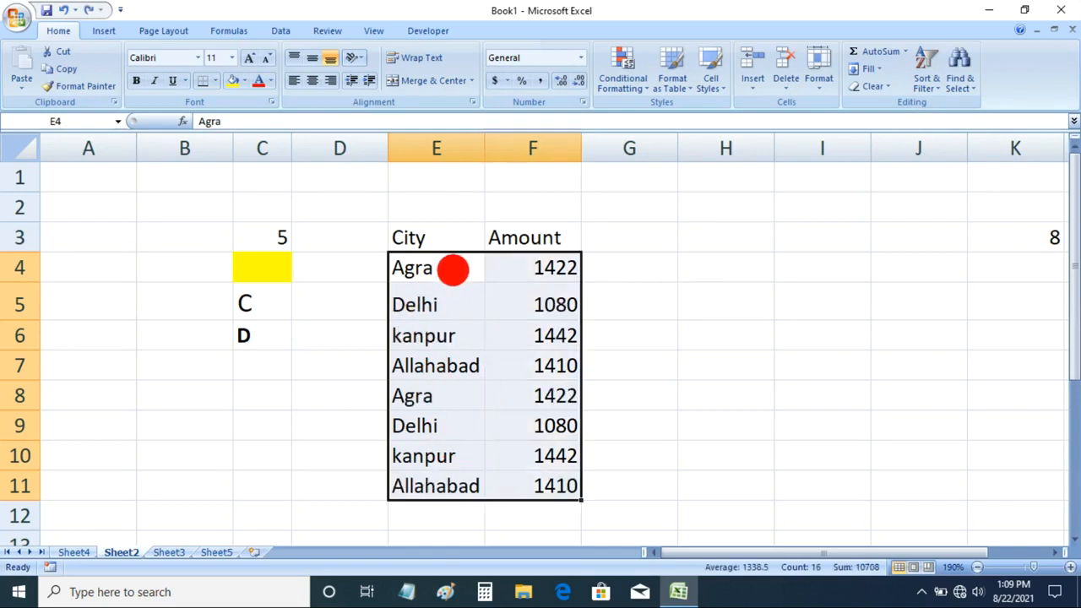
Step: Sort the city and amount rows in E4:F11 by city from Z to A
click(922, 84)
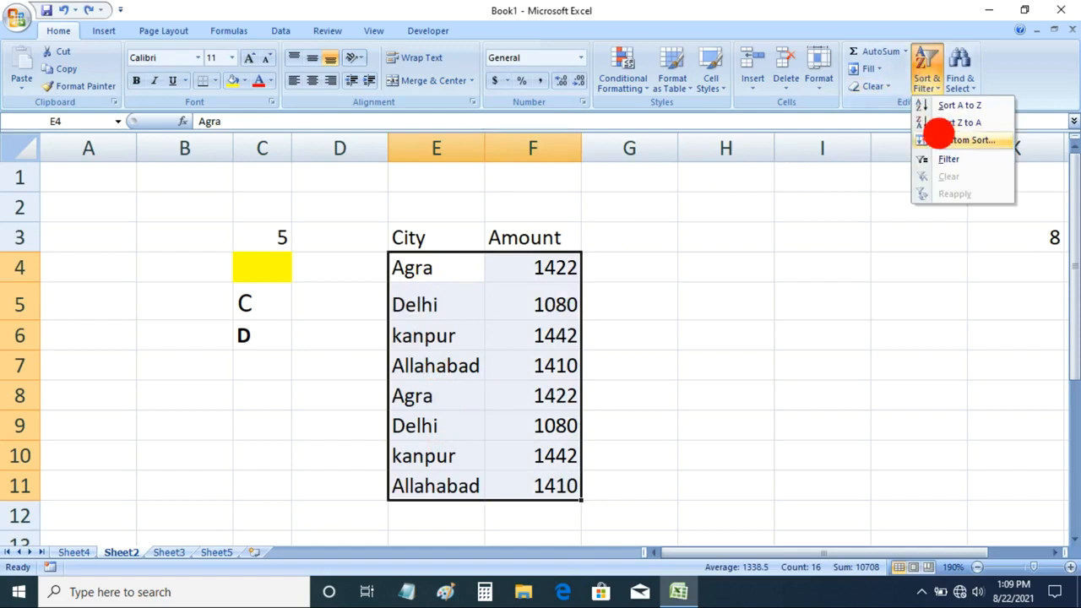
click(948, 125)
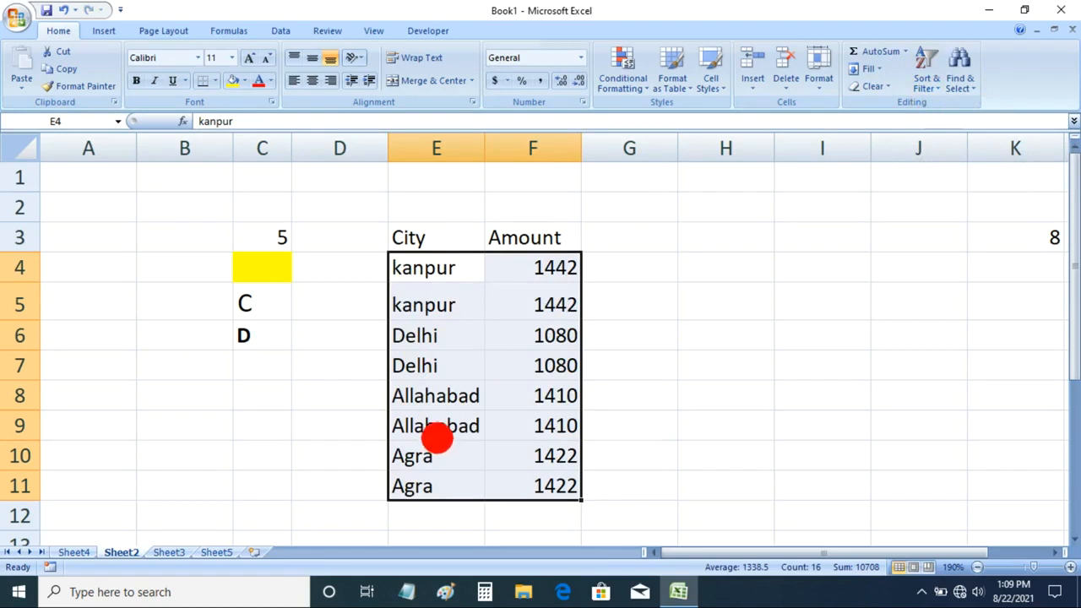
Step: Undo the Z to A sort and custom-sort the E4:F11 rows by City on values, A to Z
key(ctrl+z)
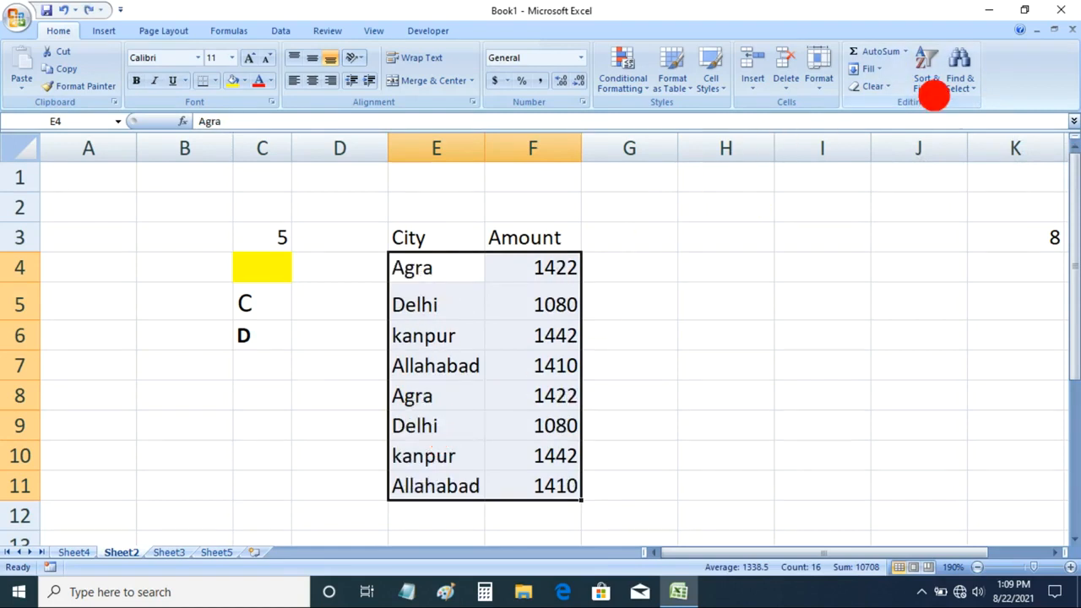
click(925, 77)
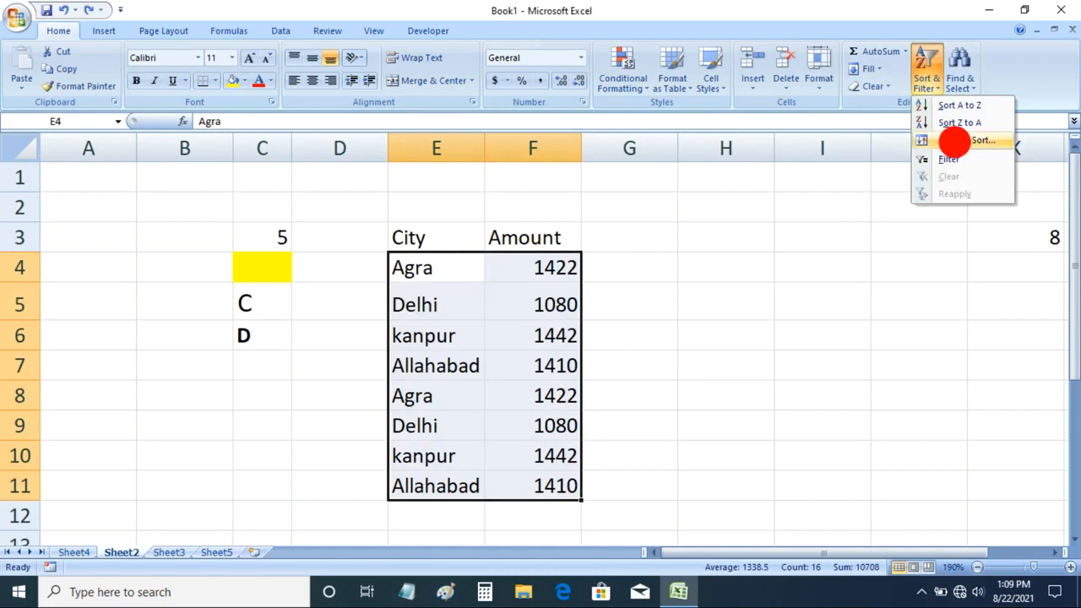
click(954, 141)
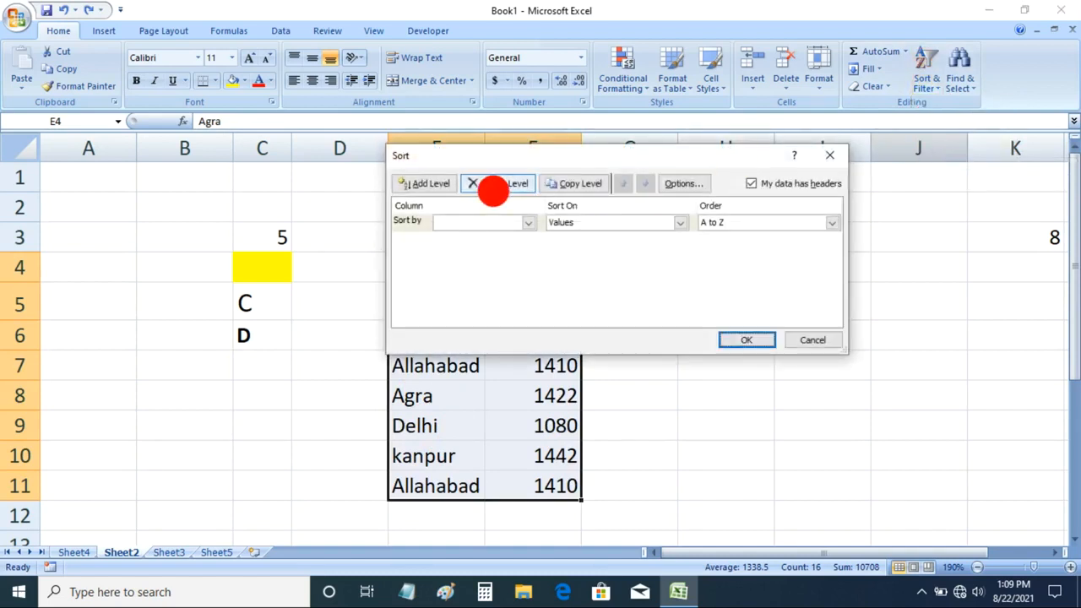
drag(526, 152, 685, 166)
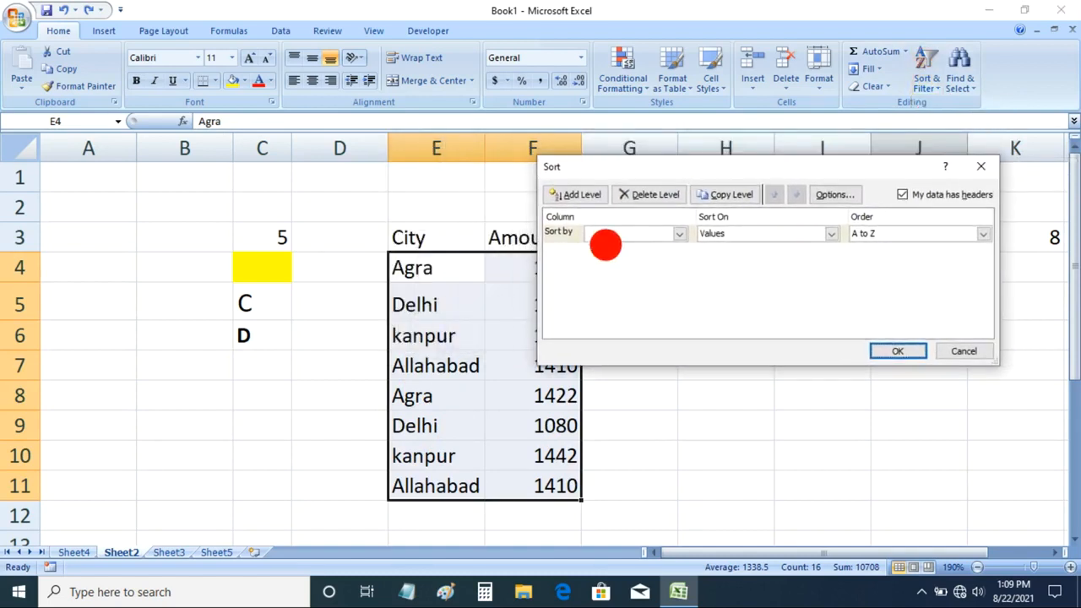
click(680, 233)
click(658, 245)
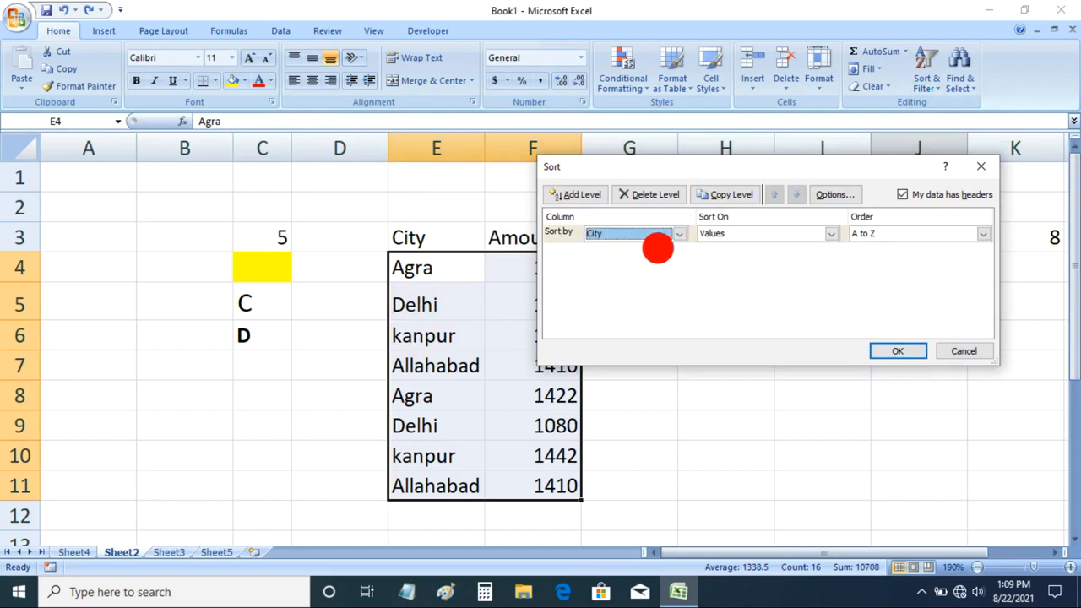
click(829, 233)
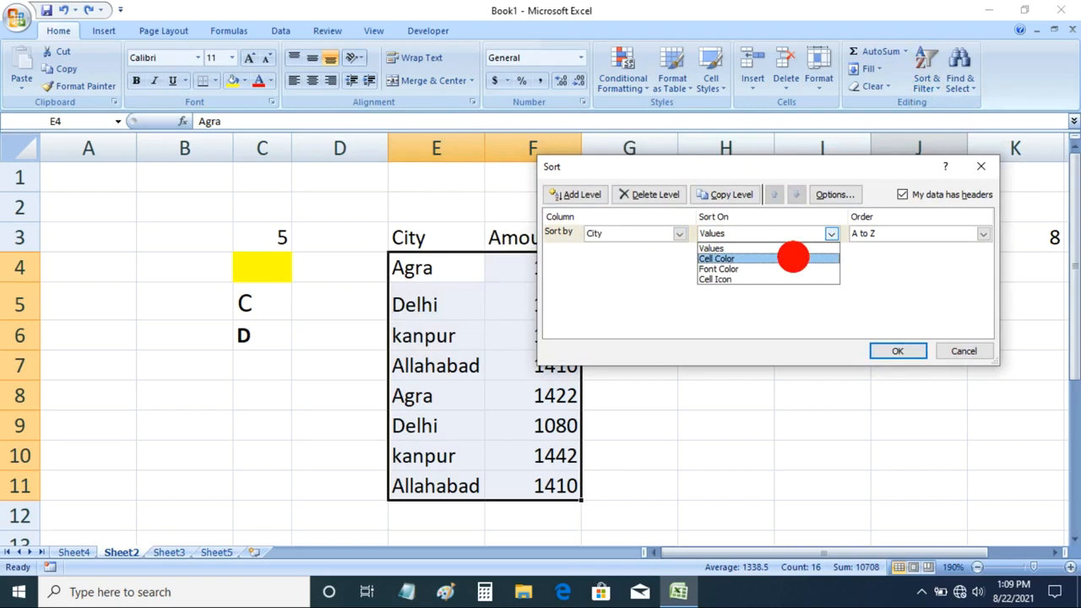
click(815, 229)
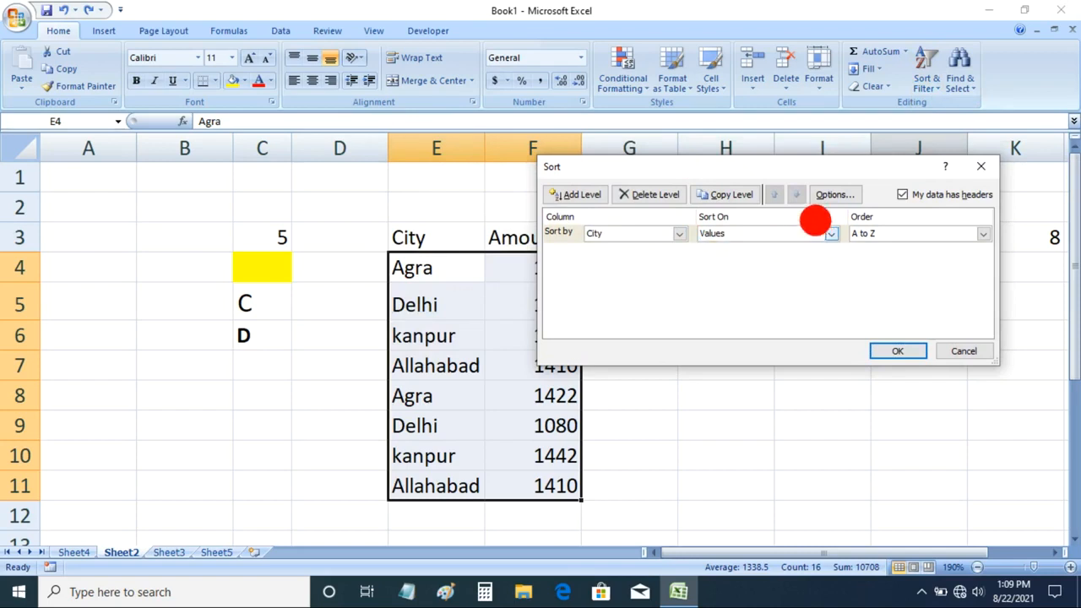
click(897, 351)
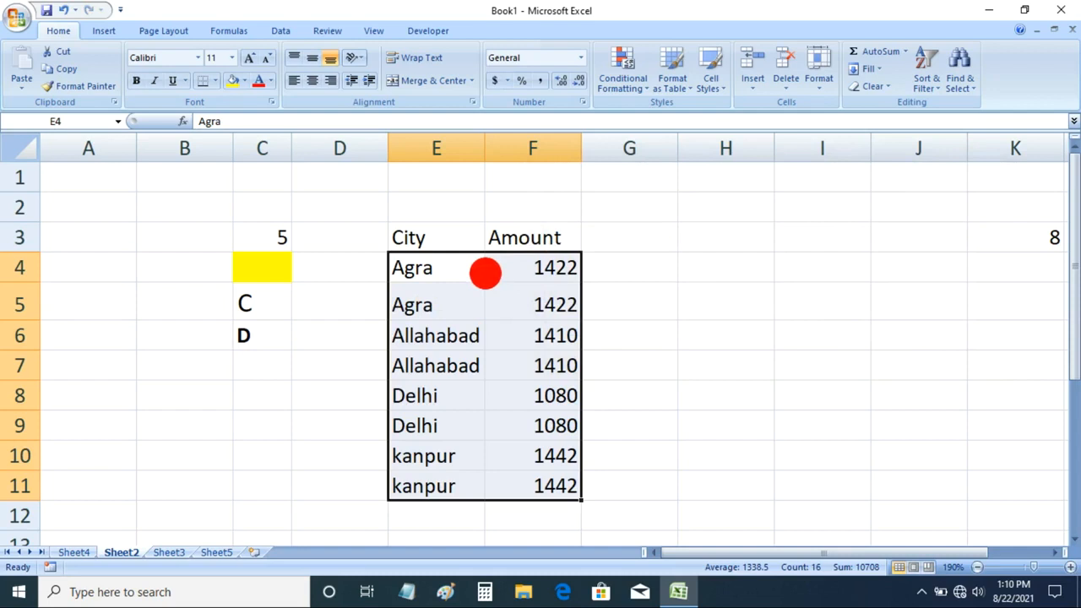
Step: Add filters to the City and Amount headers in E3:F3
click(925, 81)
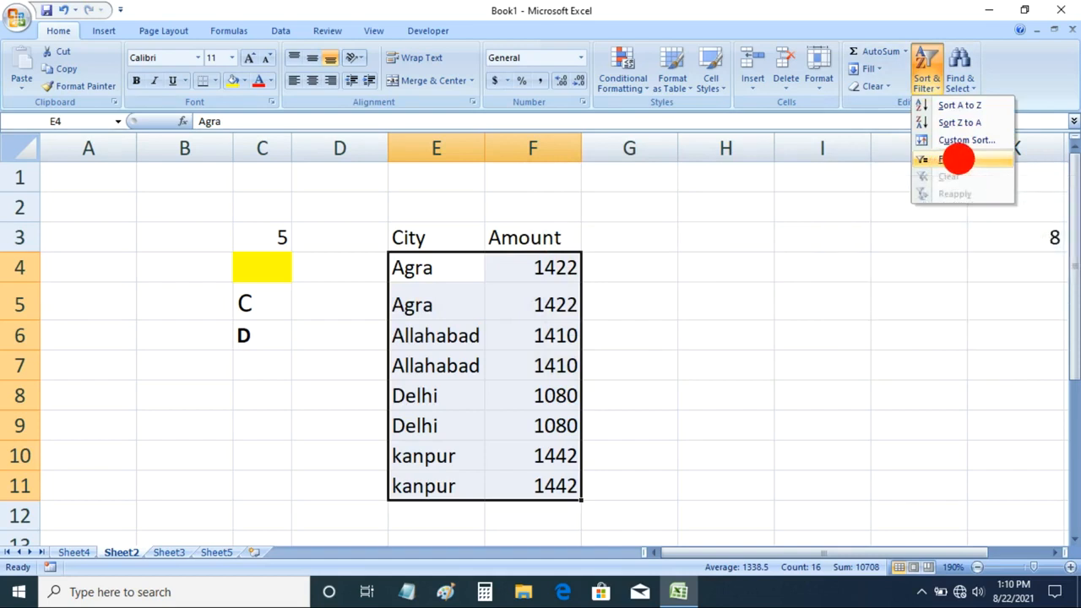
click(431, 226)
drag(431, 227, 564, 233)
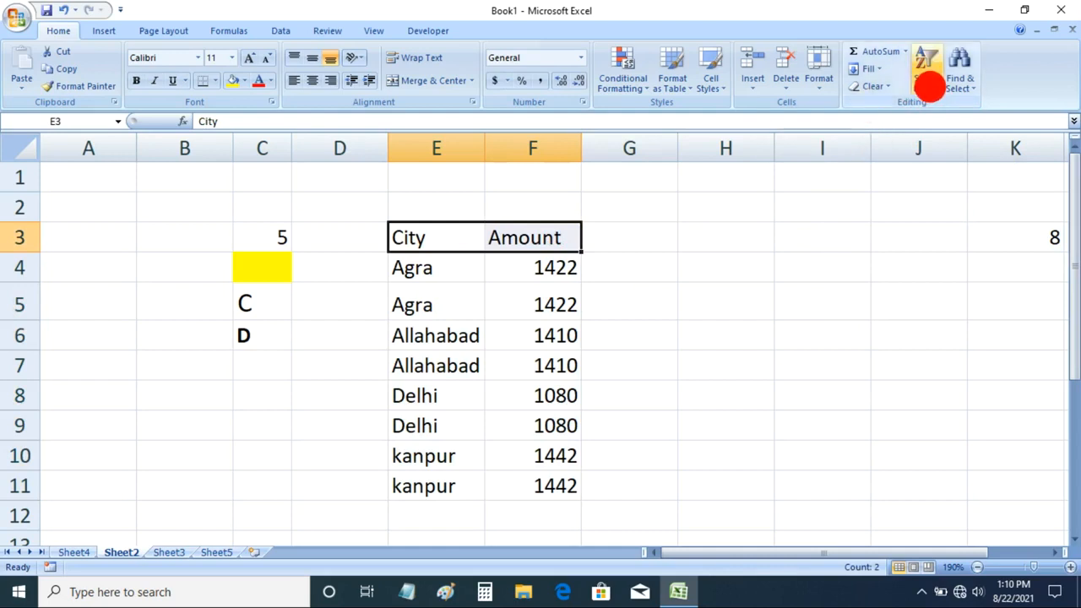
click(926, 75)
click(931, 155)
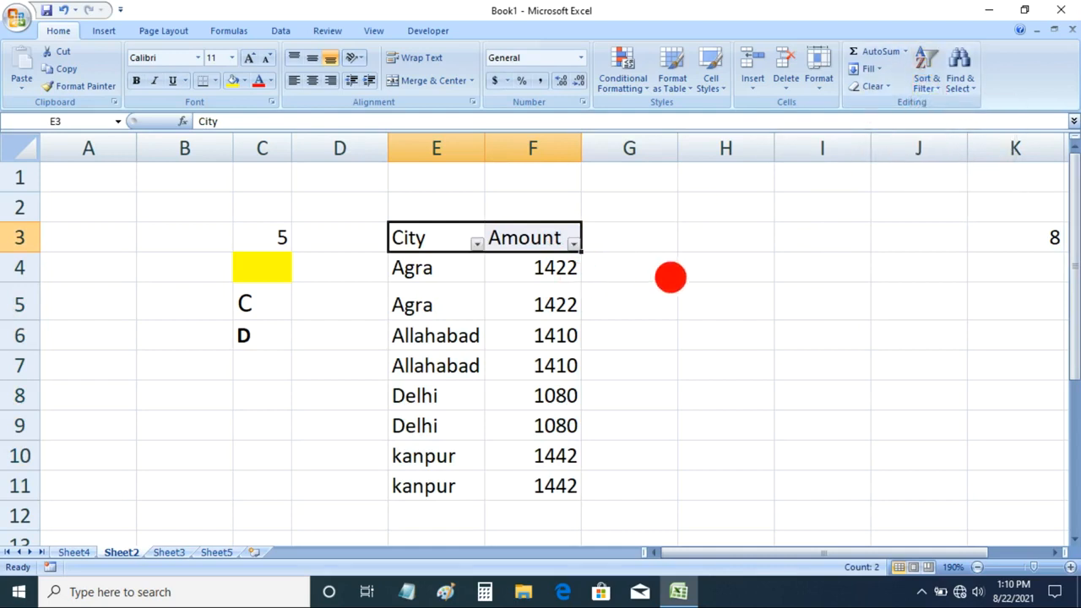
click(667, 271)
Step: Filter the City column to only Agra and select the filtered rows in E4:F5
click(478, 244)
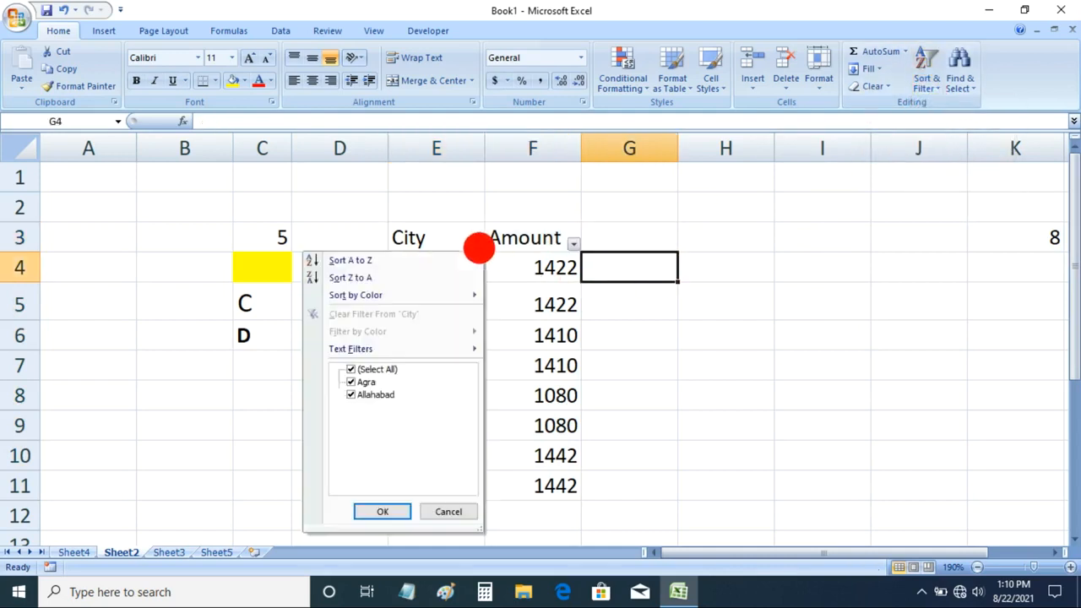
click(477, 245)
click(477, 245)
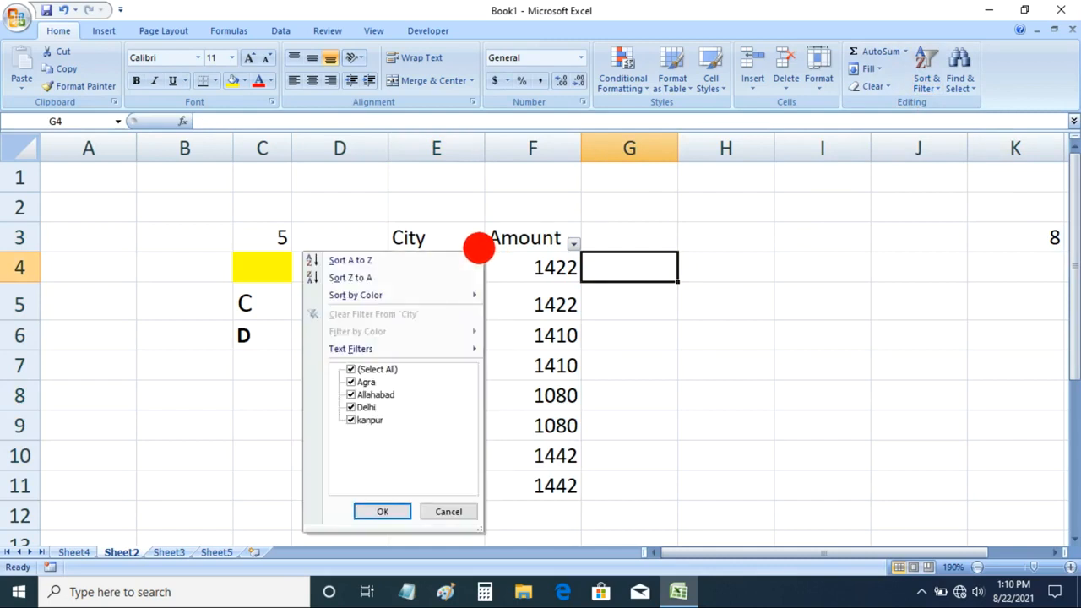
click(351, 369)
click(351, 382)
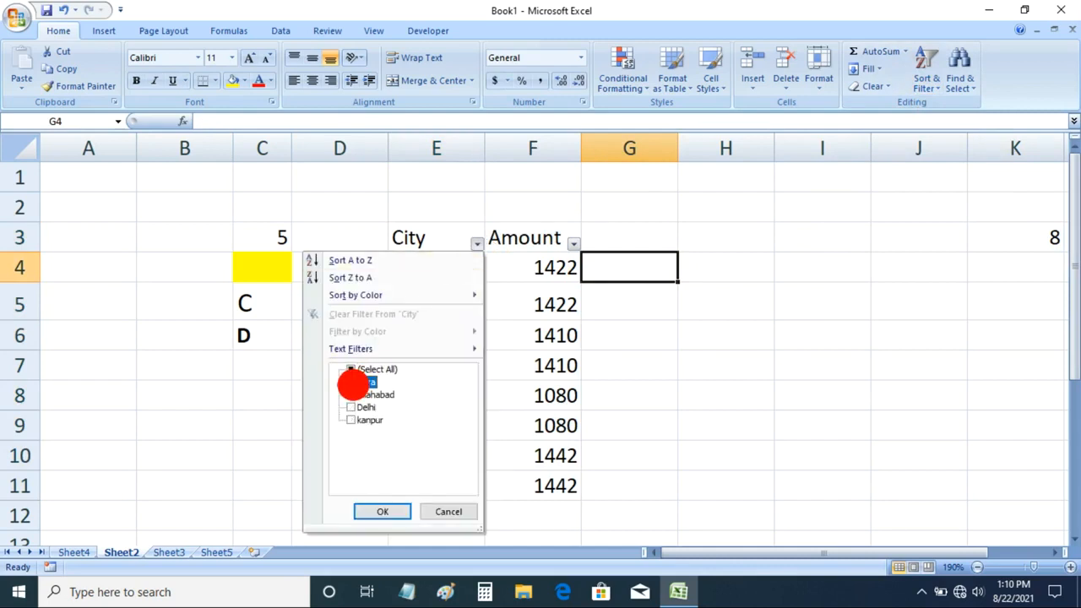
click(379, 509)
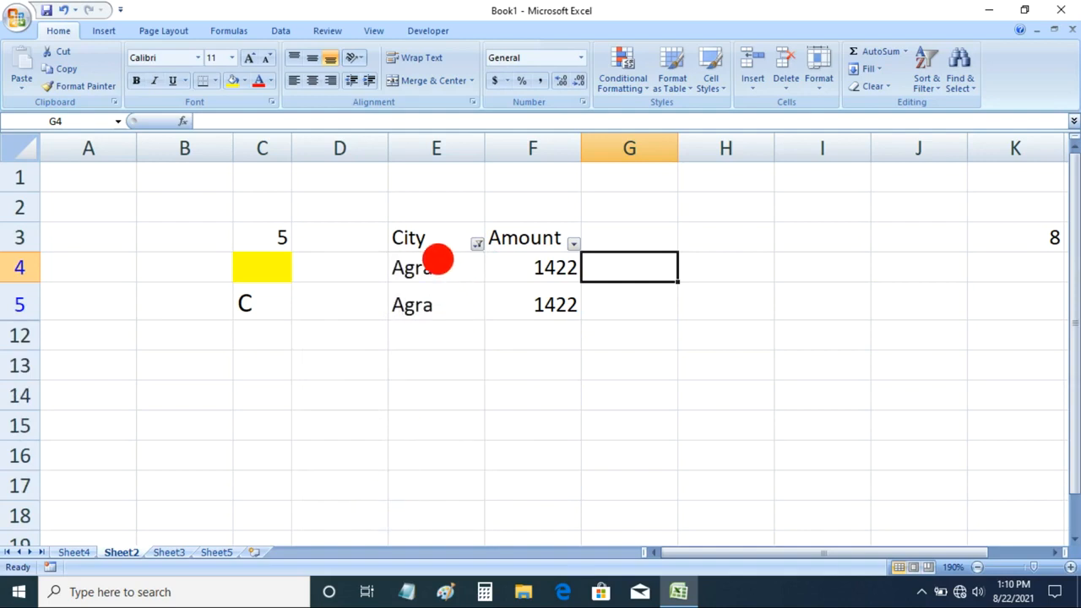
drag(434, 258, 560, 289)
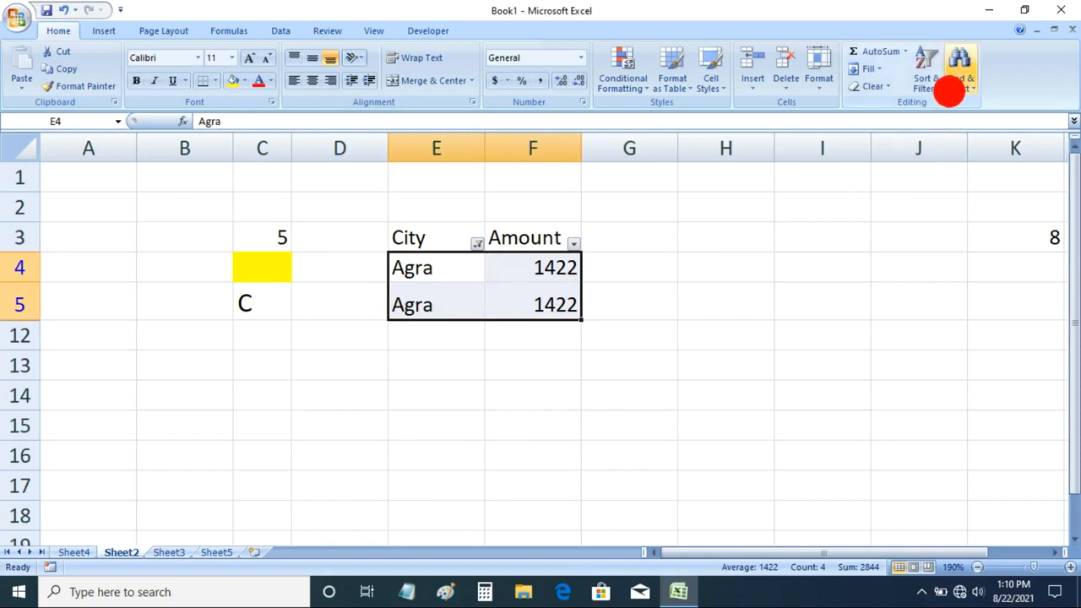
Step: Search the sheet for "gra", starting from cell E5
click(949, 89)
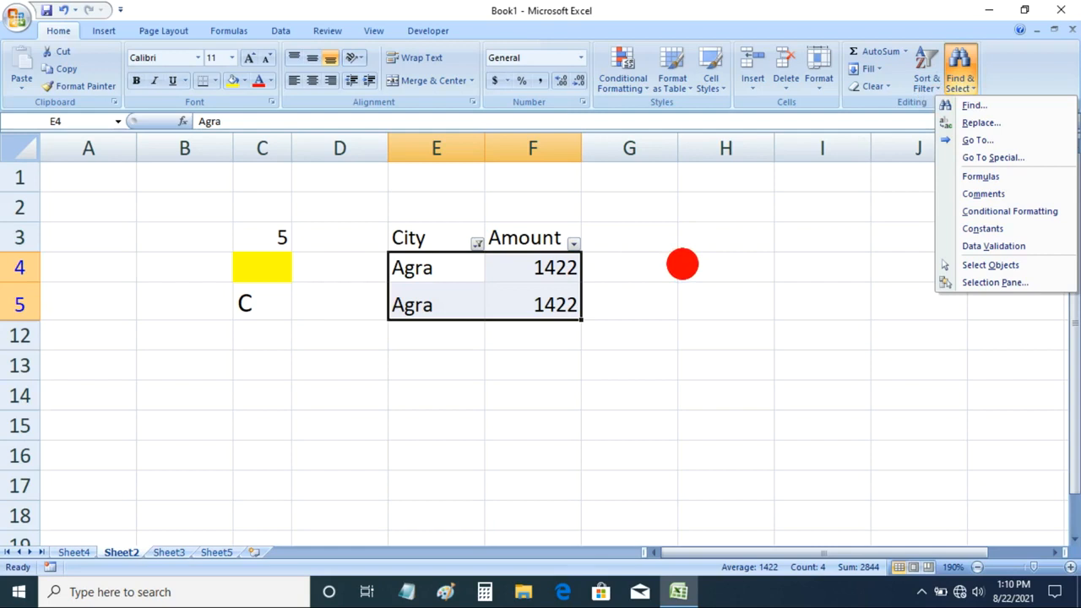
click(682, 264)
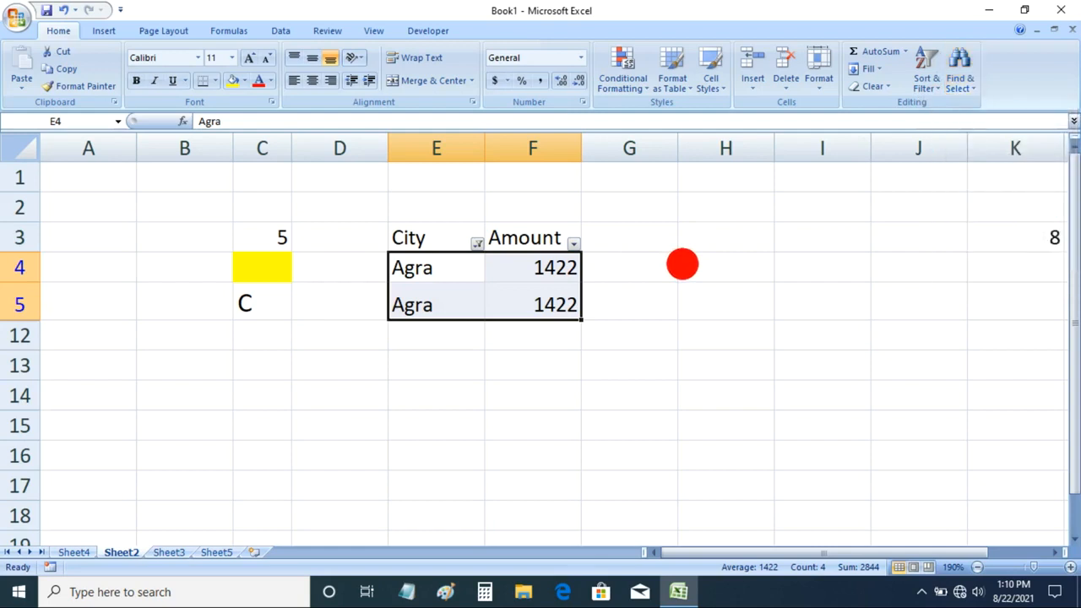
key(ctrl+f)
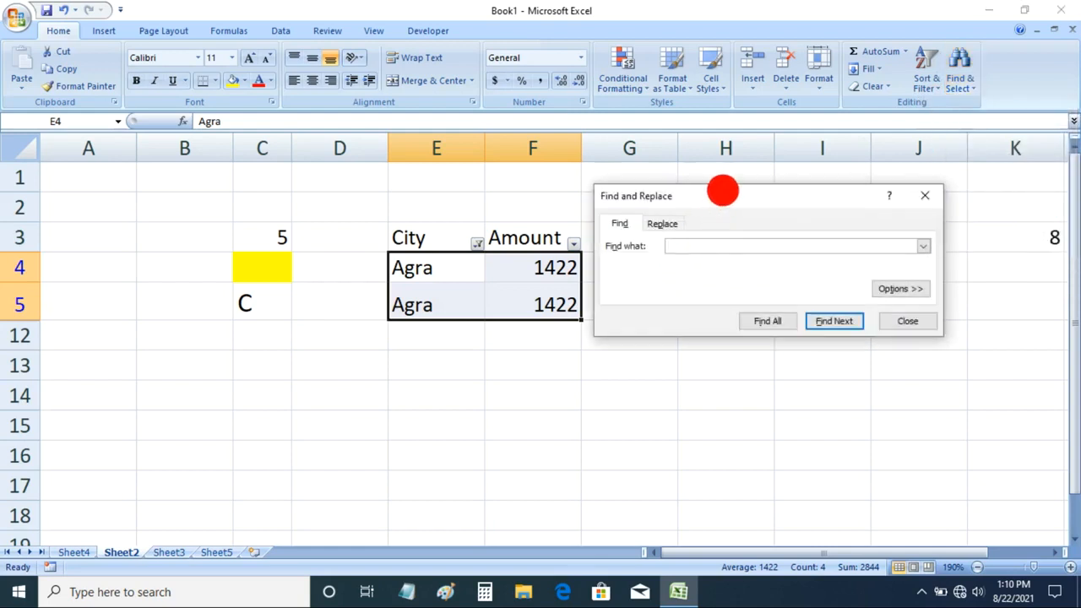
drag(696, 199, 715, 277)
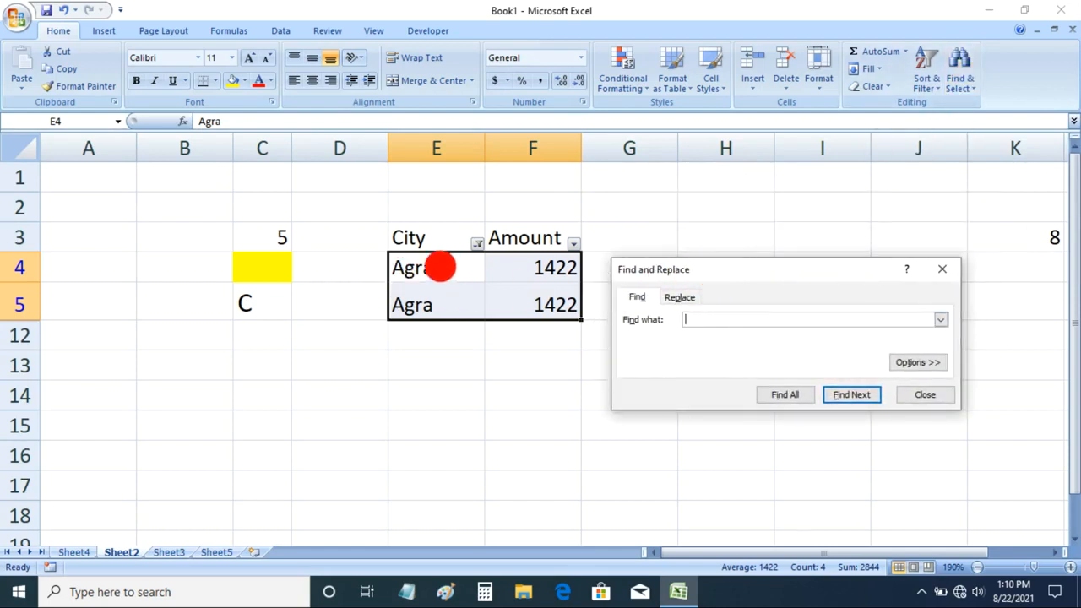
click(438, 311)
click(758, 320)
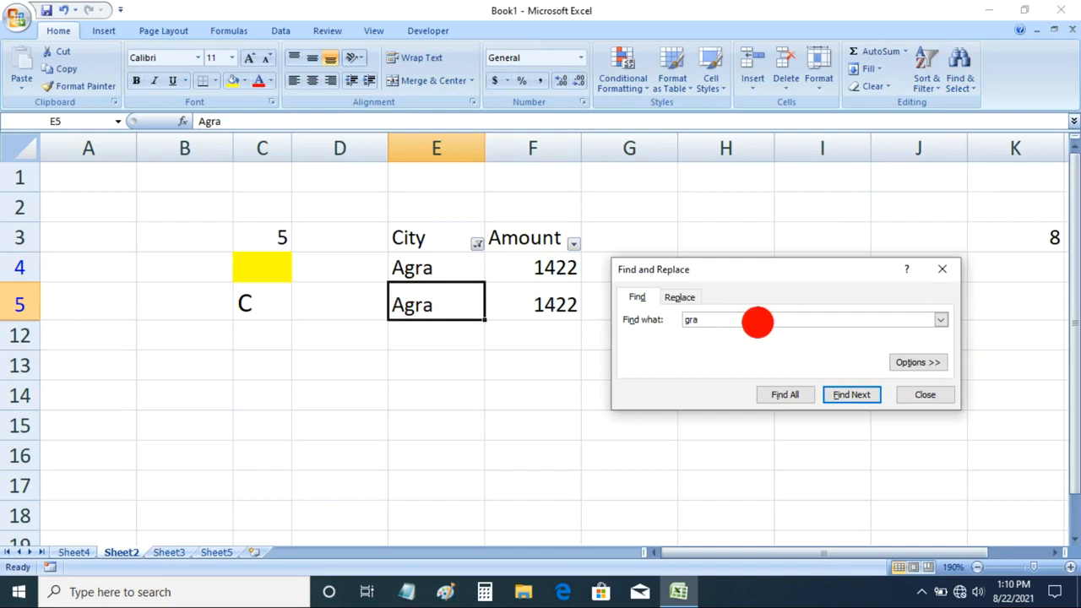
click(836, 395)
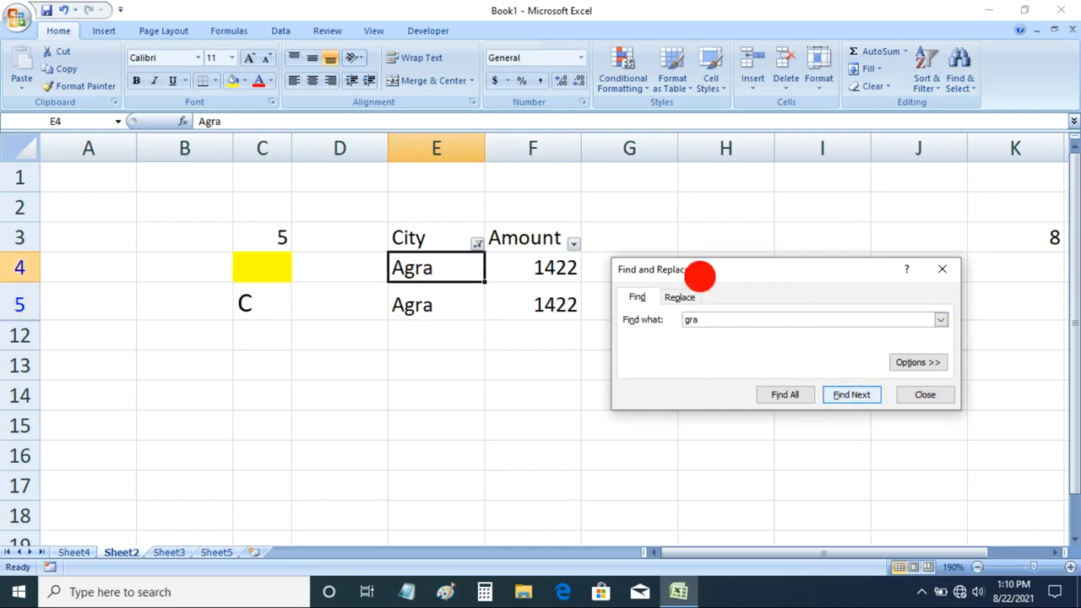
Step: Search the sheet for "c" instead
drag(751, 320, 608, 320)
text(c)
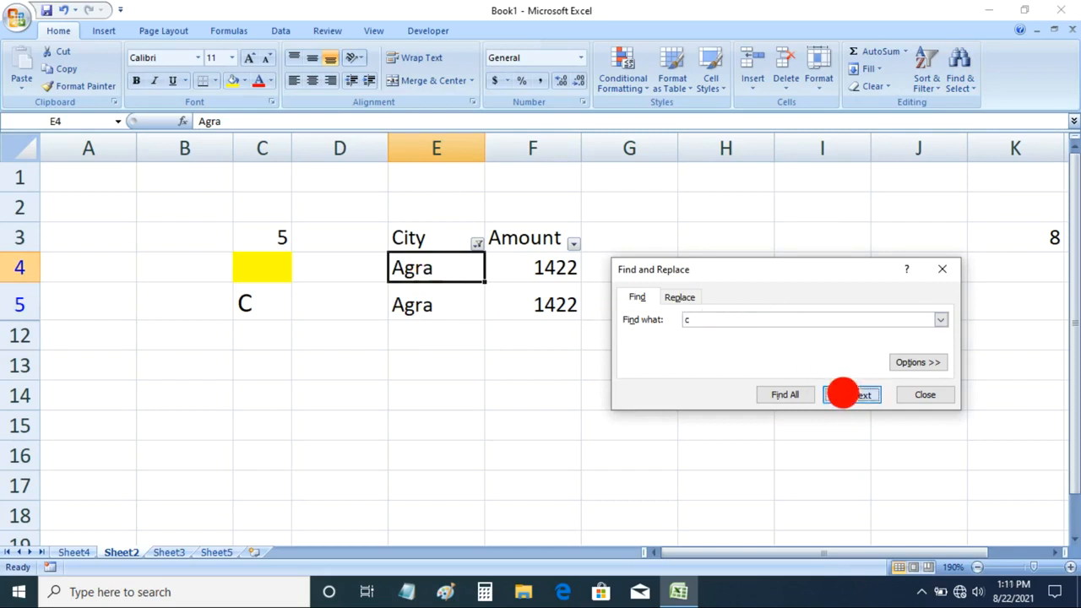
click(841, 394)
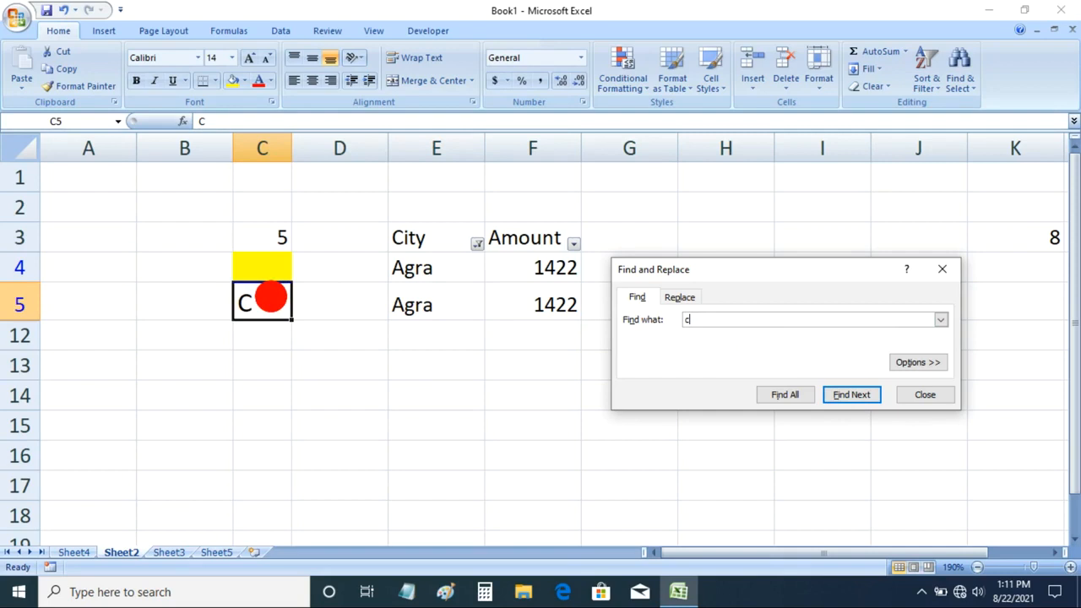
Step: Replace "c" with "h" in cell C5 using Find and Replace, and close the dialog
click(718, 321)
key(BackSpace)
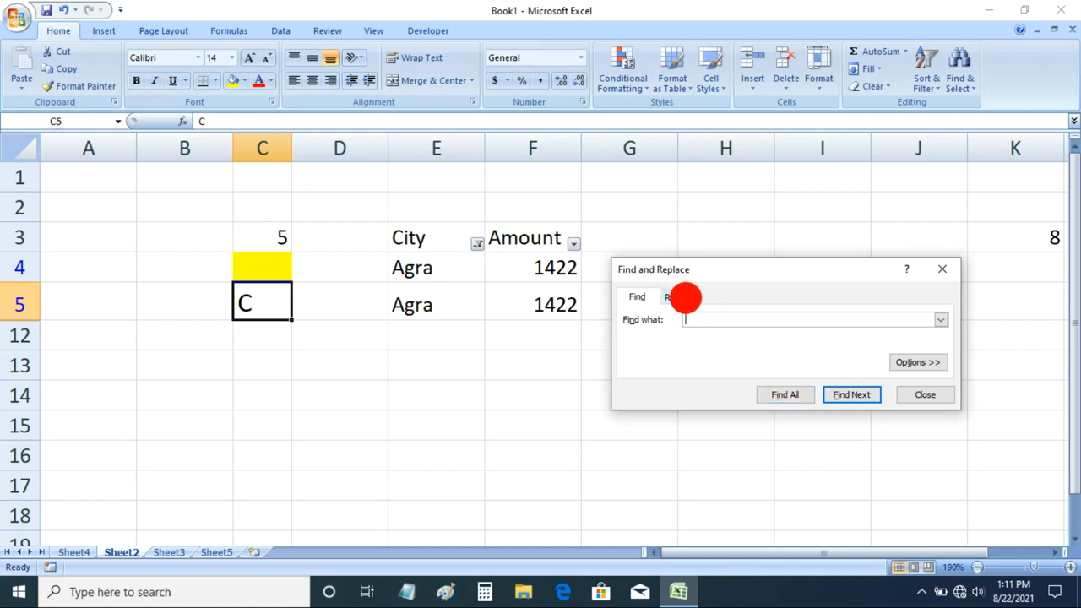
click(685, 296)
click(960, 84)
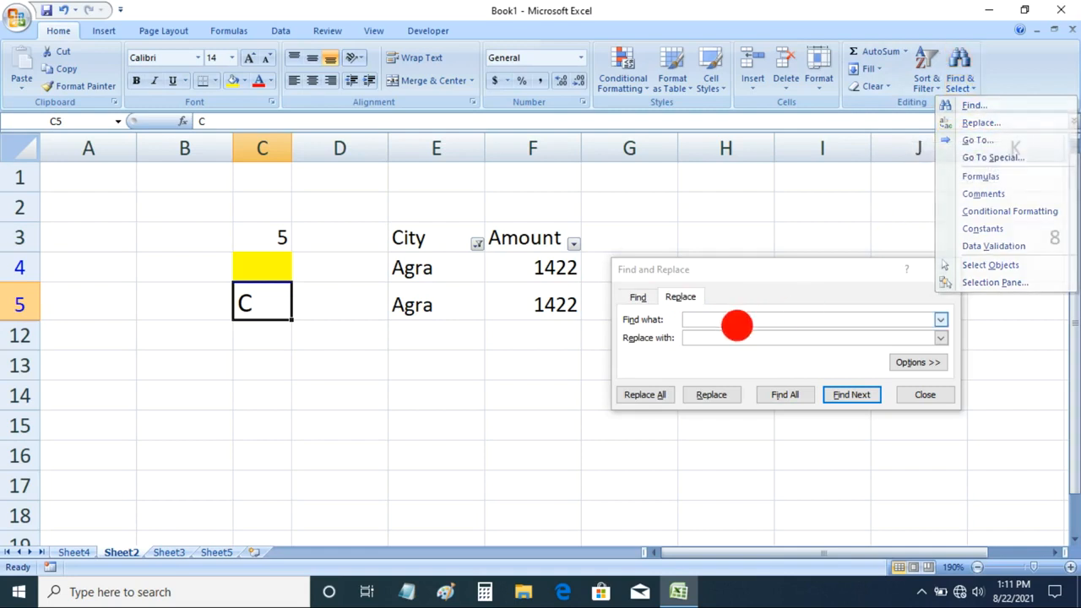
click(724, 322)
text(c)
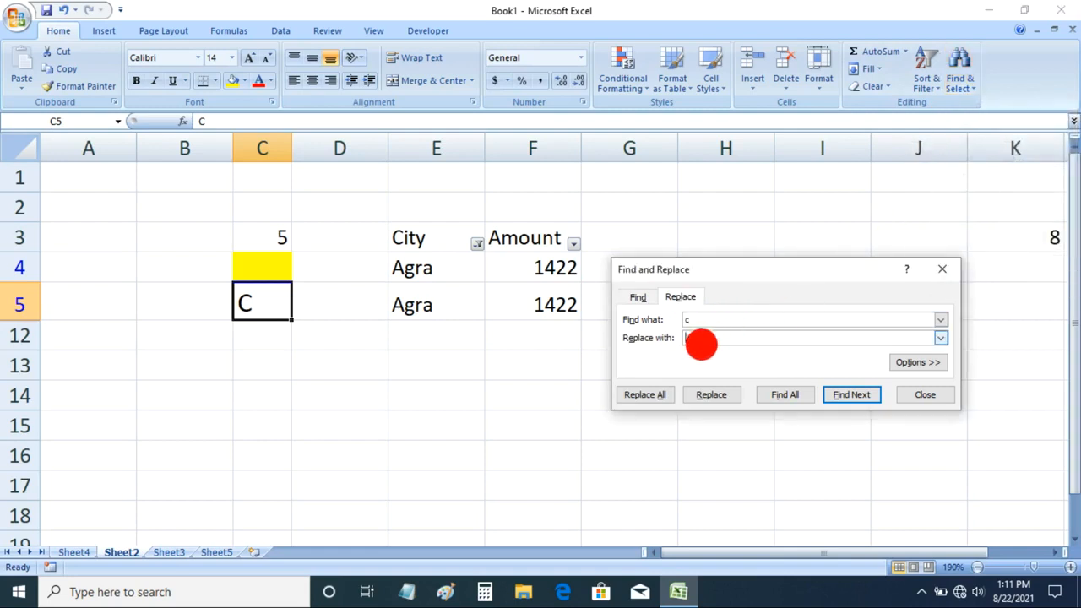
click(708, 337)
text(h)
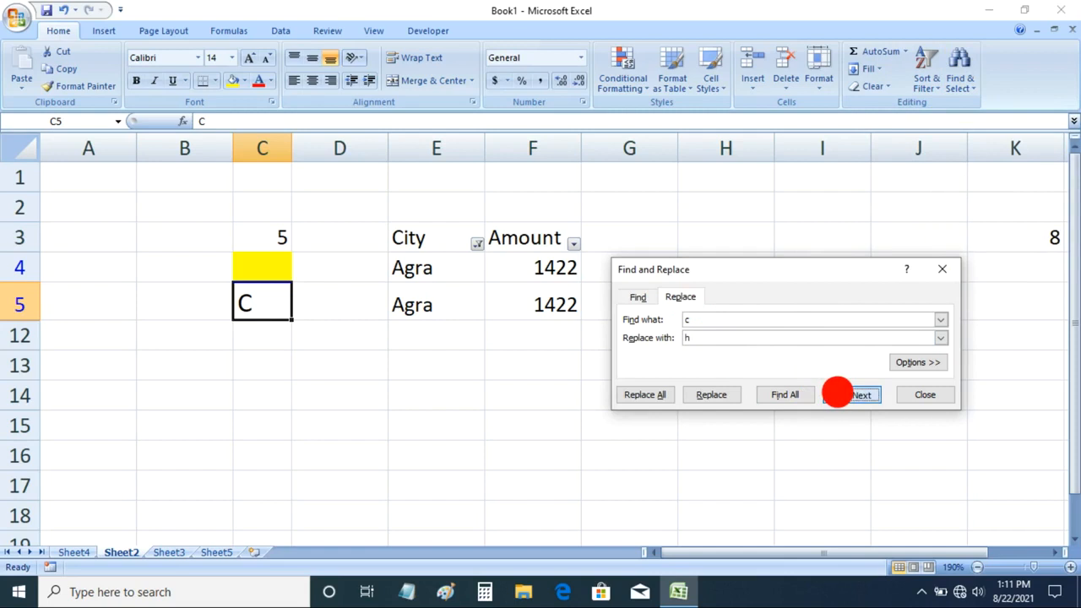
click(834, 393)
click(832, 394)
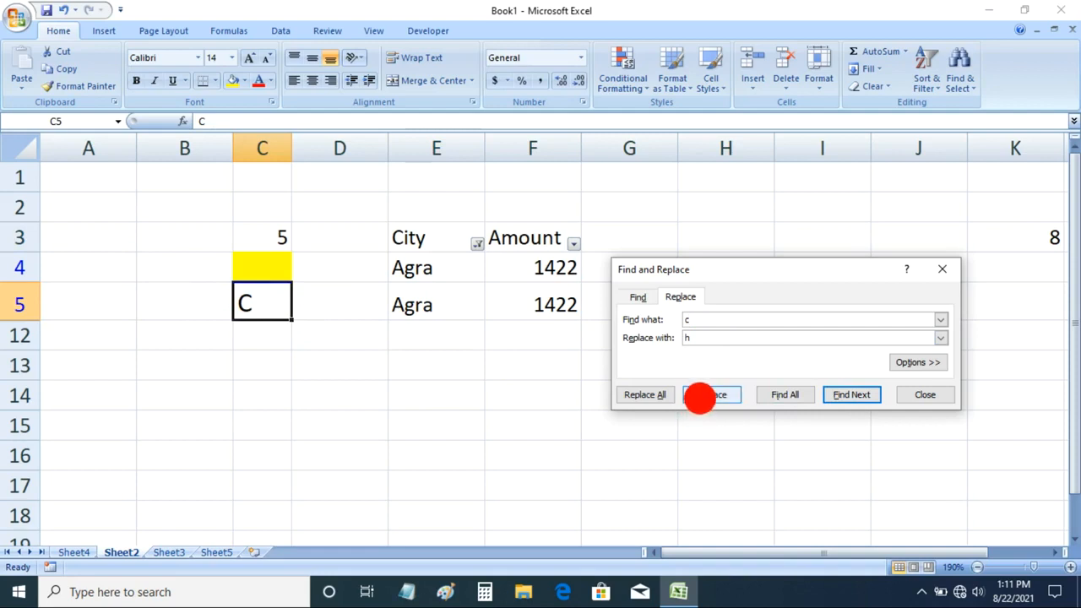
click(700, 398)
click(277, 298)
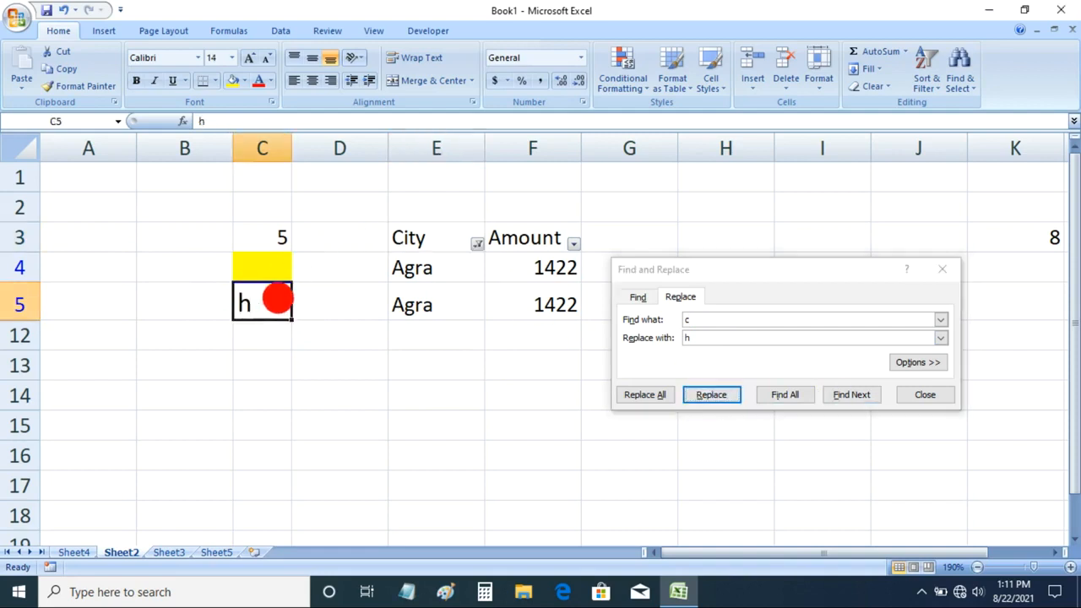
click(925, 394)
click(960, 84)
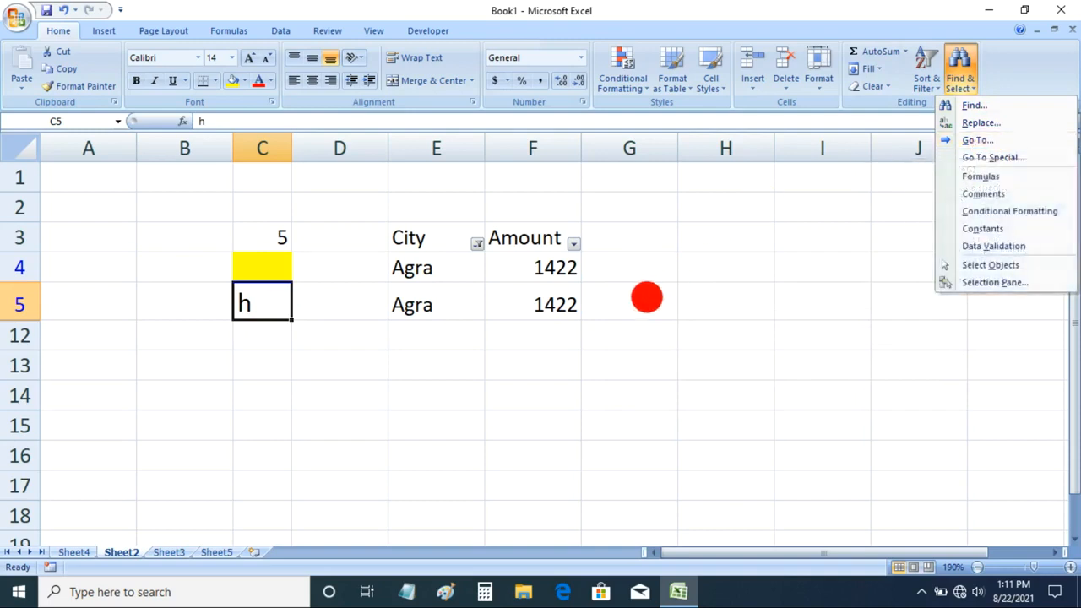
click(646, 297)
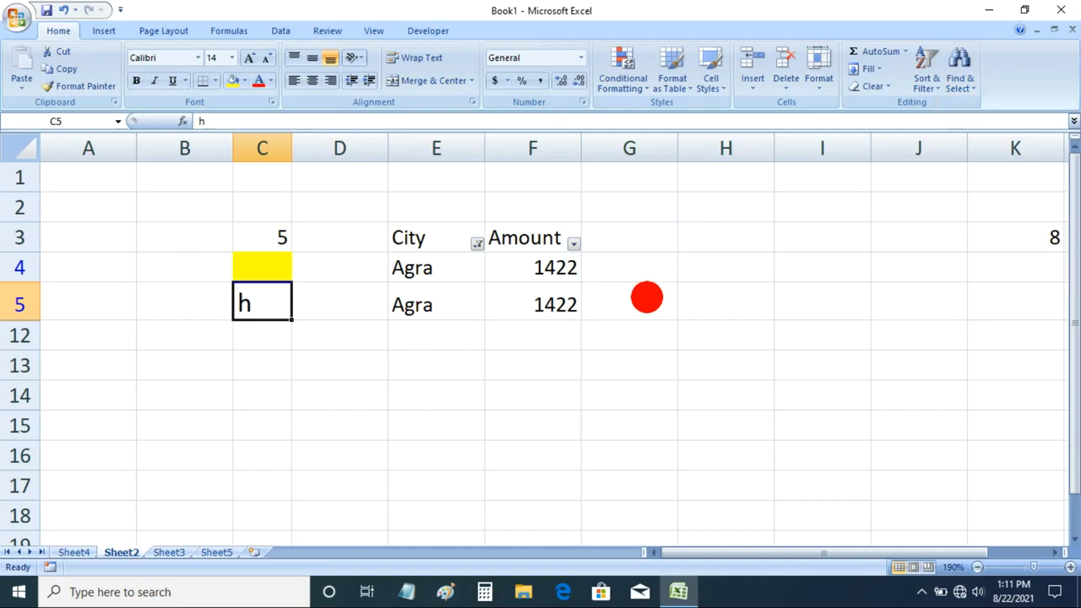
Step: Show the Insert commands and select empty cell E12 below the filtered table
click(103, 30)
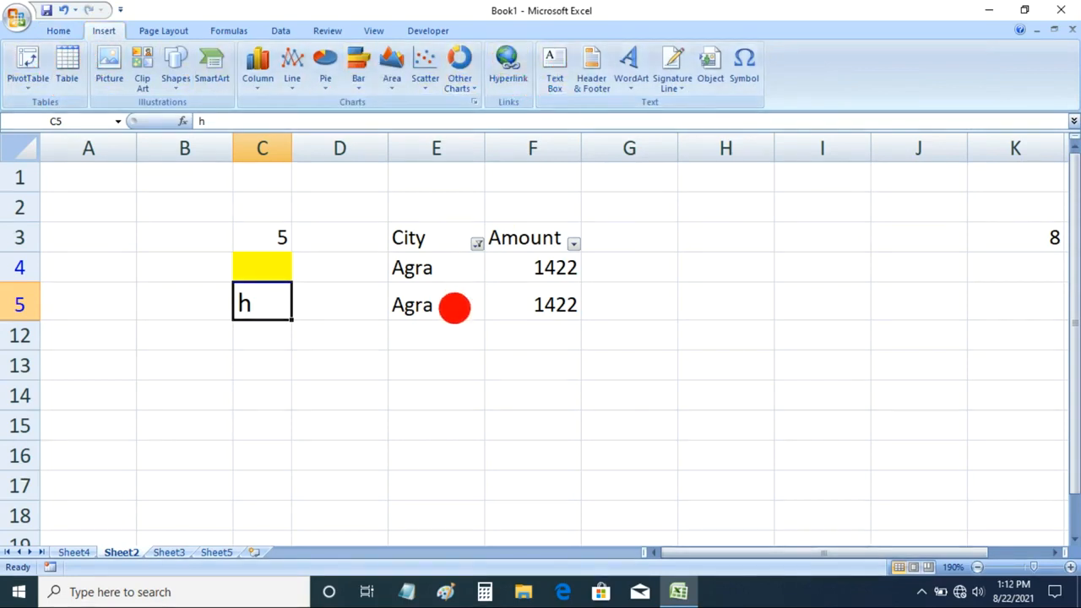
click(445, 345)
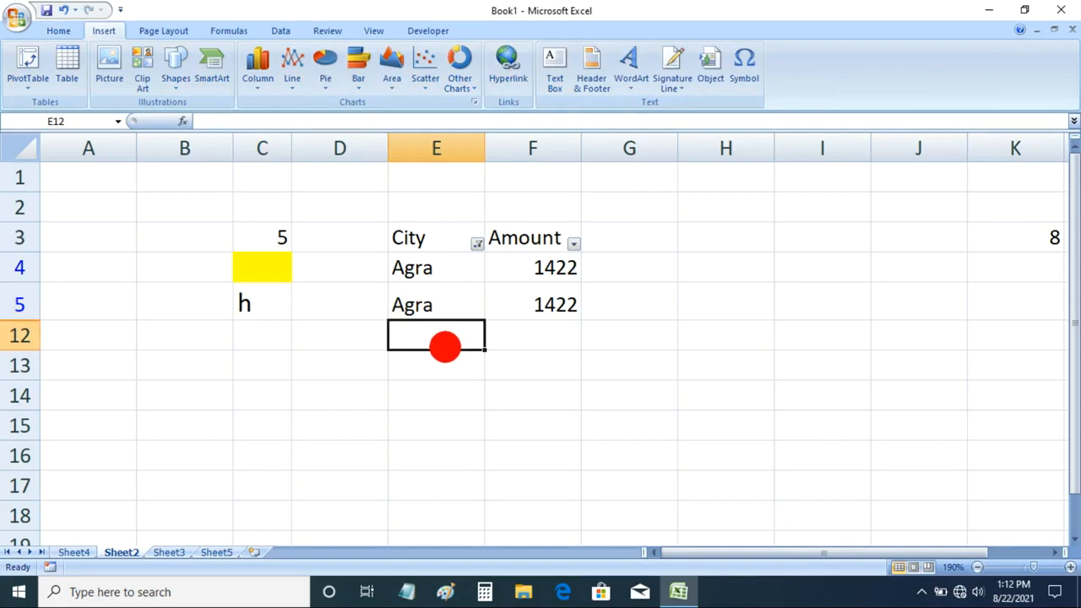